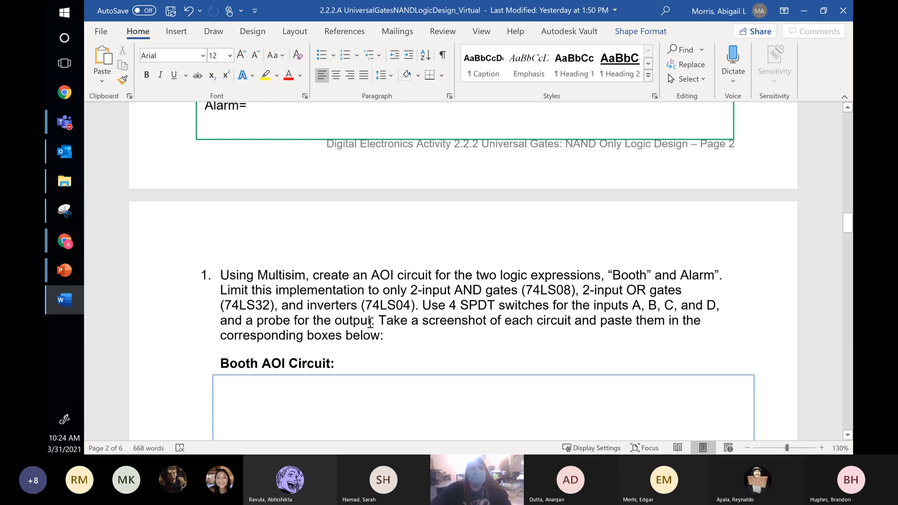
- Review the Booth and Alarm AOI circuit instructions and their answer boxes in the activity document
{"action": "scroll", "coordinate": [370, 323], "scroll_direction": "down", "scroll_amount": 3}
{"action": "scroll", "coordinate": [370, 323], "scroll_direction": "down", "scroll_amount": 3}
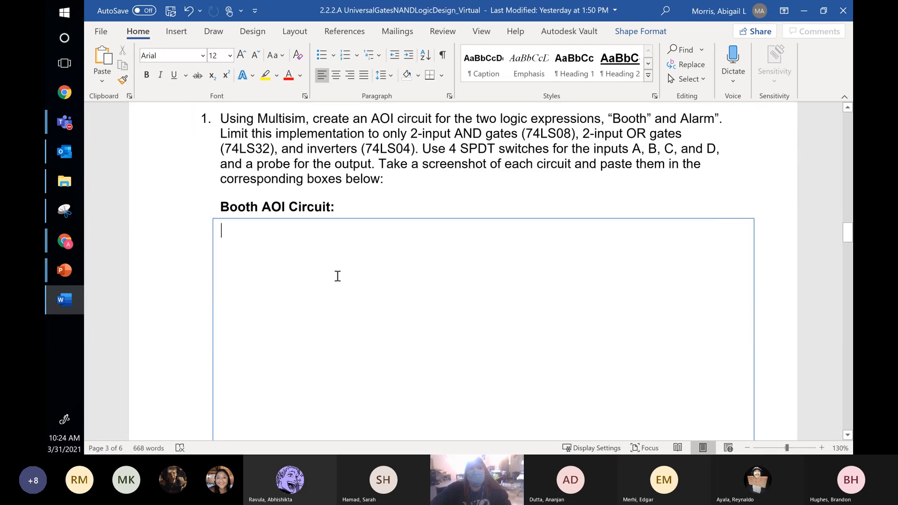
{"action": "left_click", "coordinate": [338, 275]}
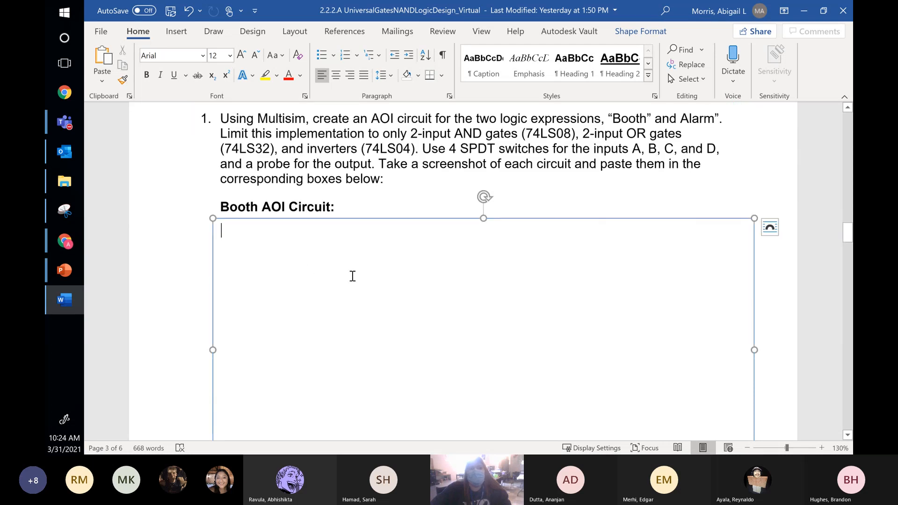
{"action": "scroll", "coordinate": [342, 366], "scroll_direction": "down", "scroll_amount": 10}
{"action": "left_click", "coordinate": [343, 364]}
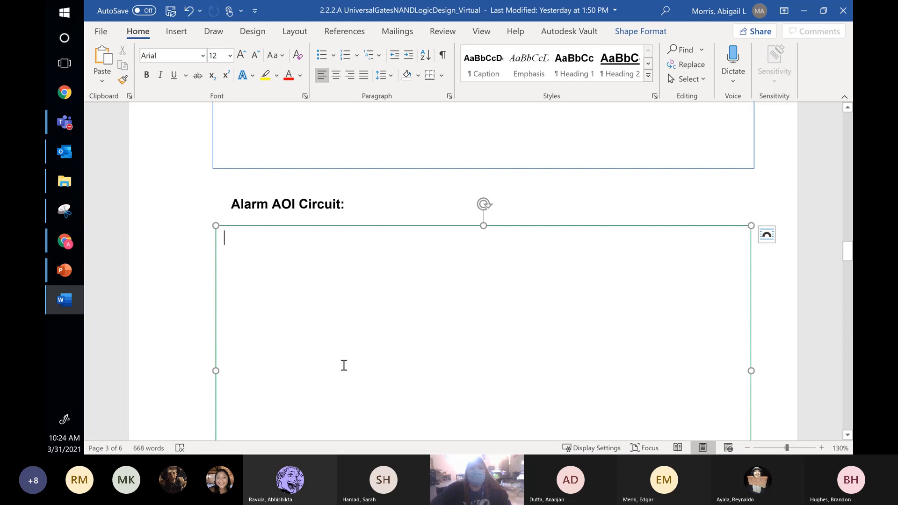
{"action": "scroll", "coordinate": [343, 363], "scroll_direction": "up", "scroll_amount": 10}
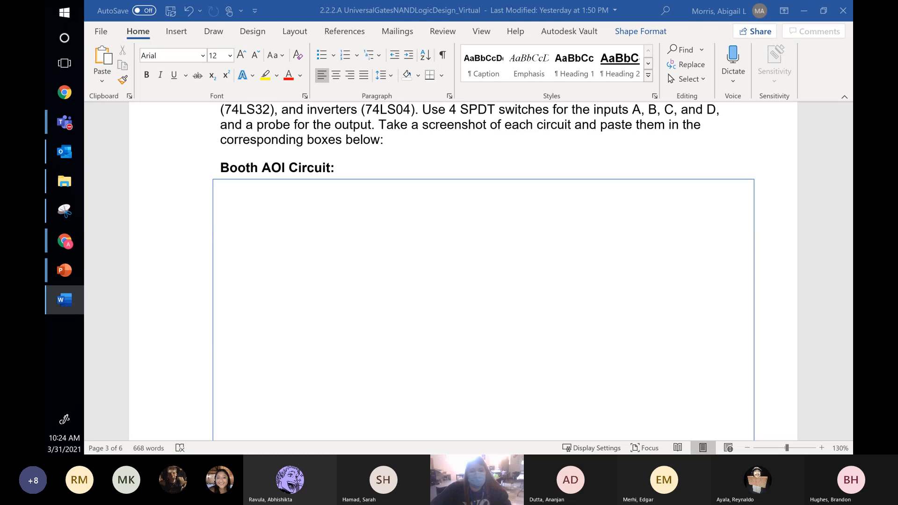
- Switch to Multisim Live in the browser and rename the untitled circuit to "2.2.2 NAND Period 3"
{"action": "left_click", "coordinate": [64, 242]}
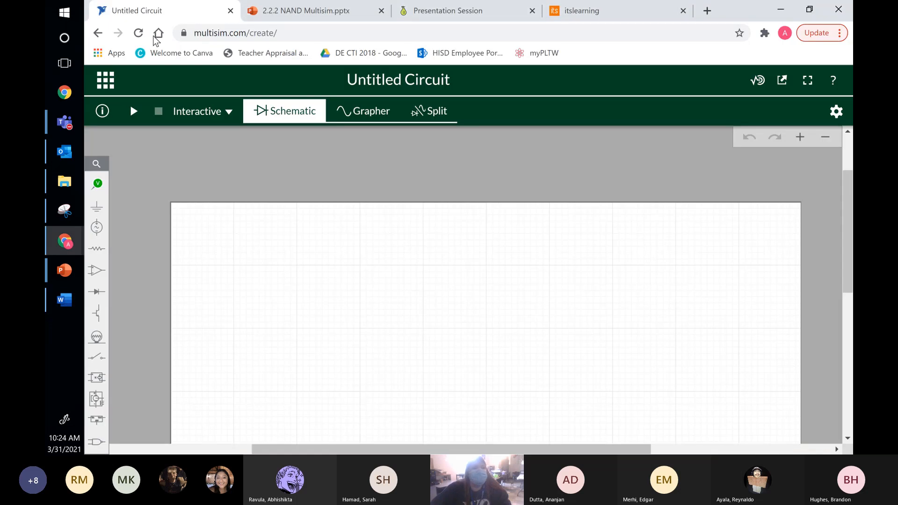
{"action": "left_click", "coordinate": [346, 80]}
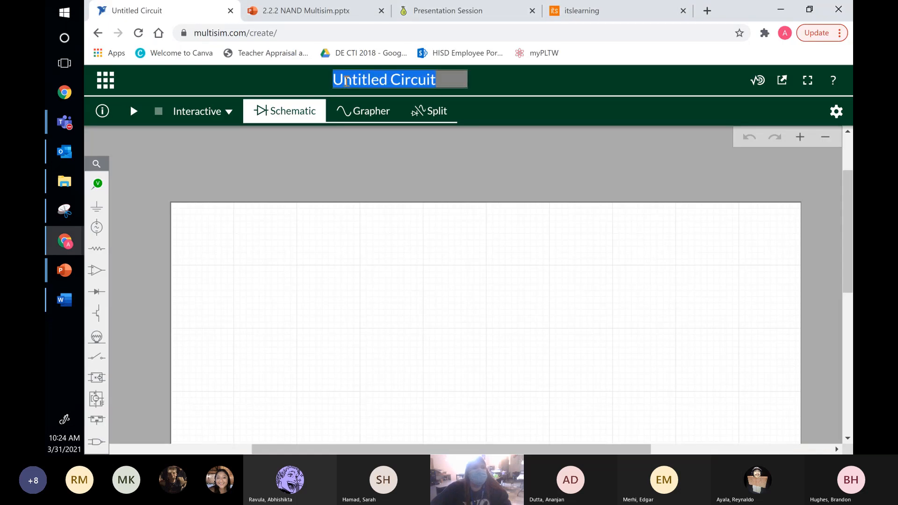
{"action": "type", "text": "2.2.2"}
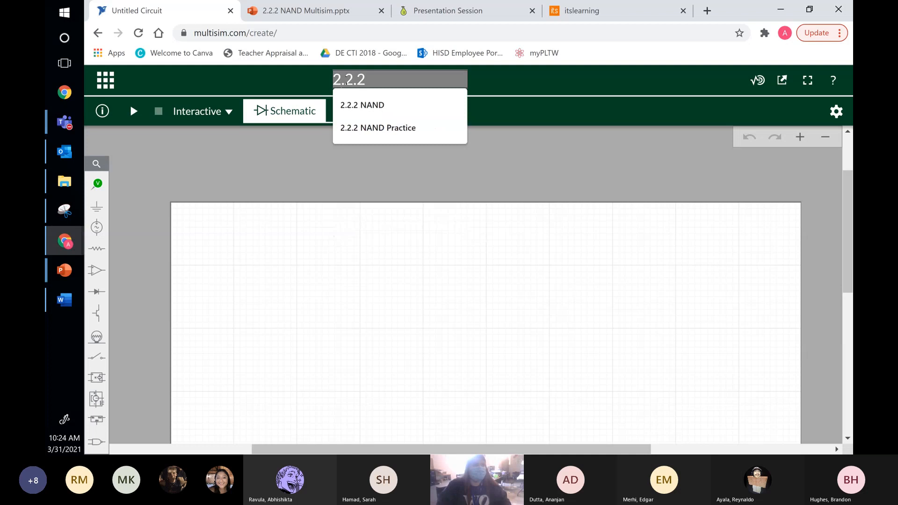
{"action": "type", "text": " NAND P"}
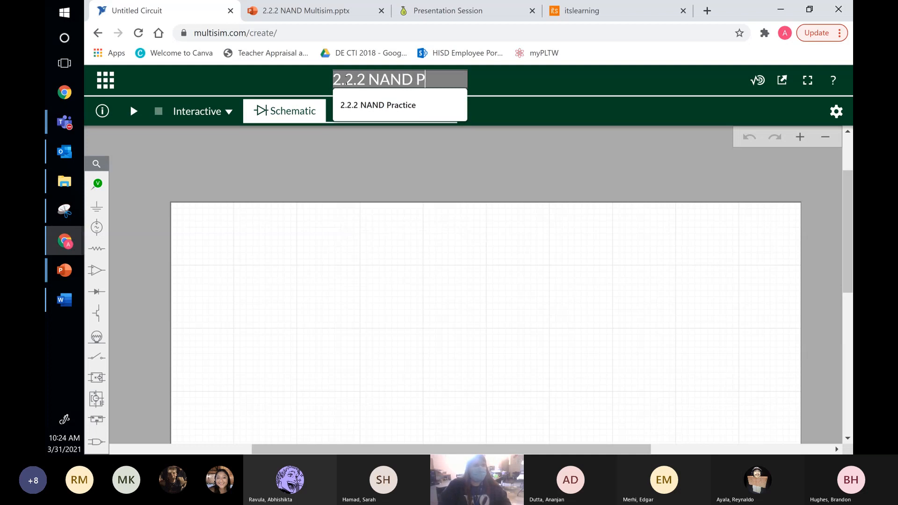
{"action": "type", "text": "eriod 3"}
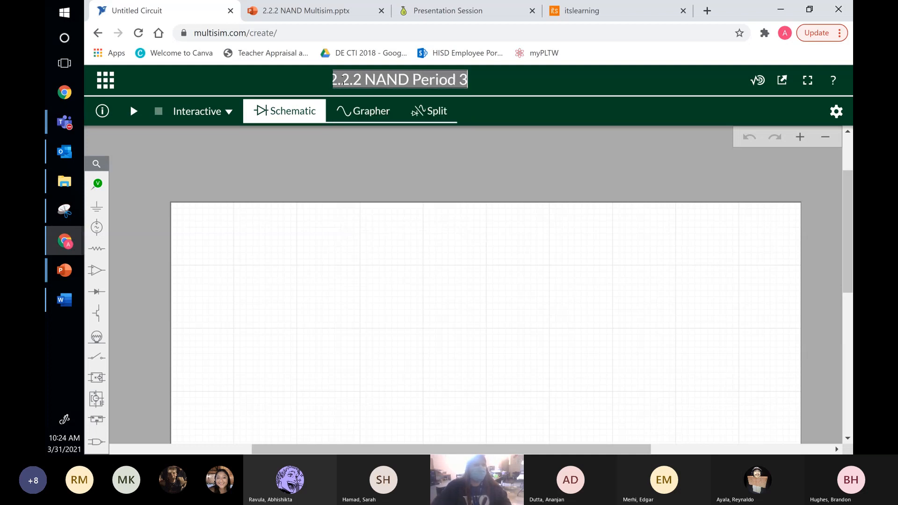
{"action": "key", "text": "Return"}
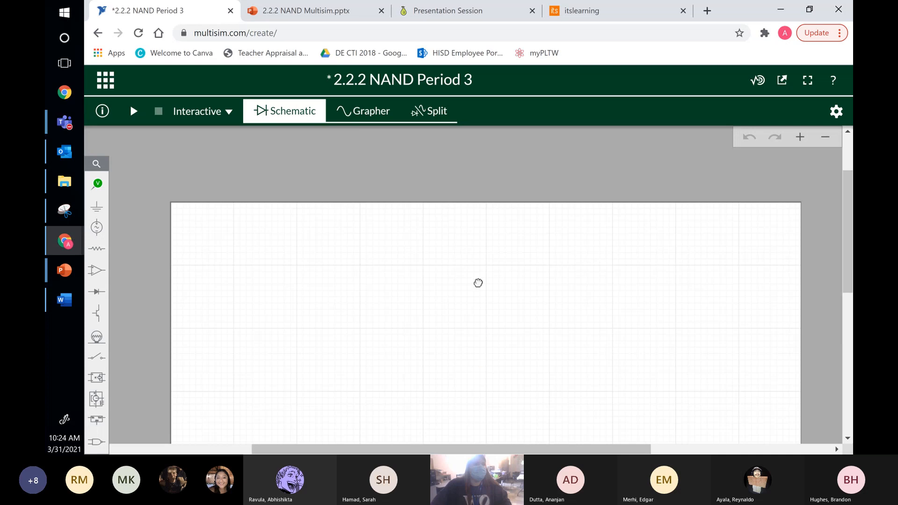
- Set the schematic sheet's width to 200 and its height to 200
{"action": "left_click_drag", "start_coordinate": [478, 283], "coordinate": [461, 235]}
{"action": "double_click", "coordinate": [364, 243]}
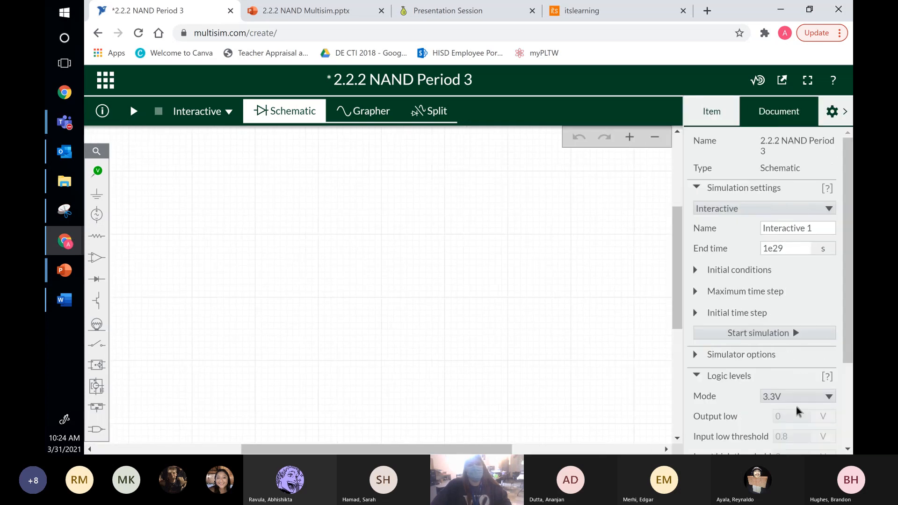
{"action": "scroll", "coordinate": [795, 414], "scroll_direction": "down", "scroll_amount": 3}
{"action": "left_click", "coordinate": [788, 400]}
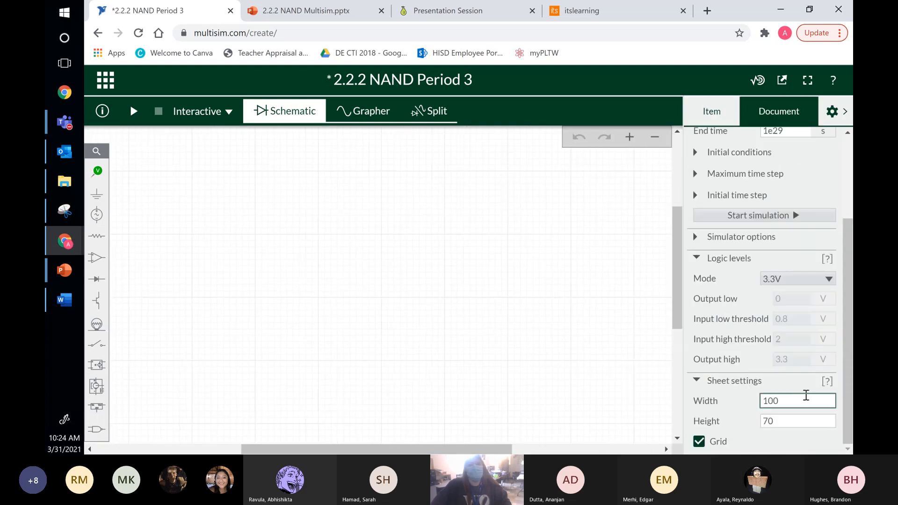
{"action": "left_click_drag", "start_coordinate": [806, 395], "coordinate": [737, 399]}
{"action": "type", "text": "2"}
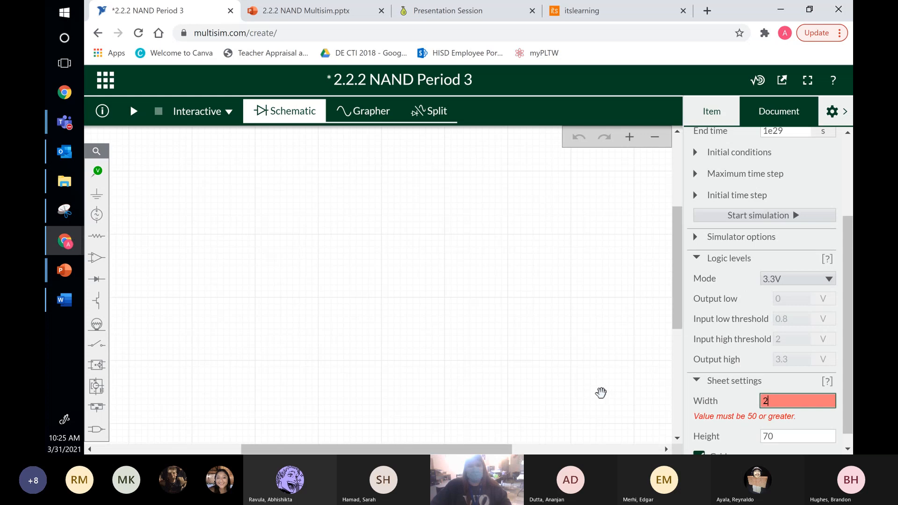
{"action": "type", "text": "00"}
{"action": "key", "text": "Tab"}
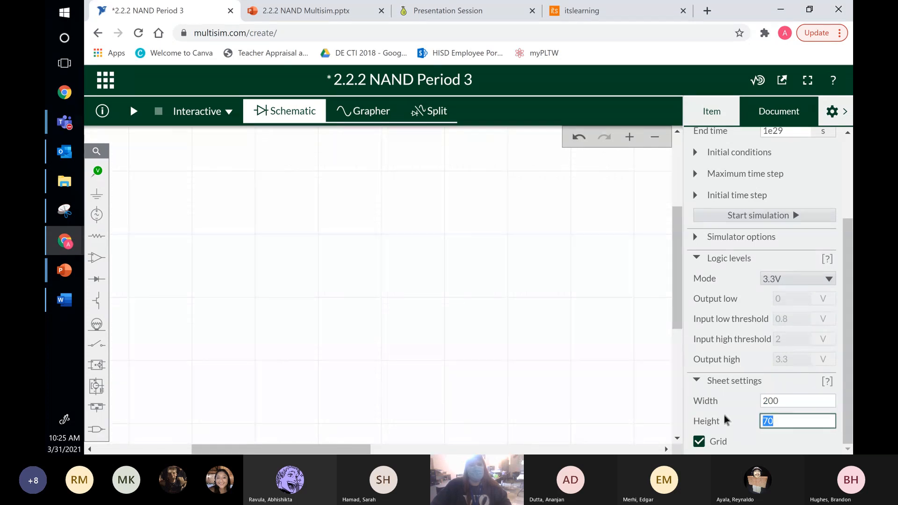
{"action": "type", "text": "200"}
{"action": "left_click", "coordinate": [481, 313]}
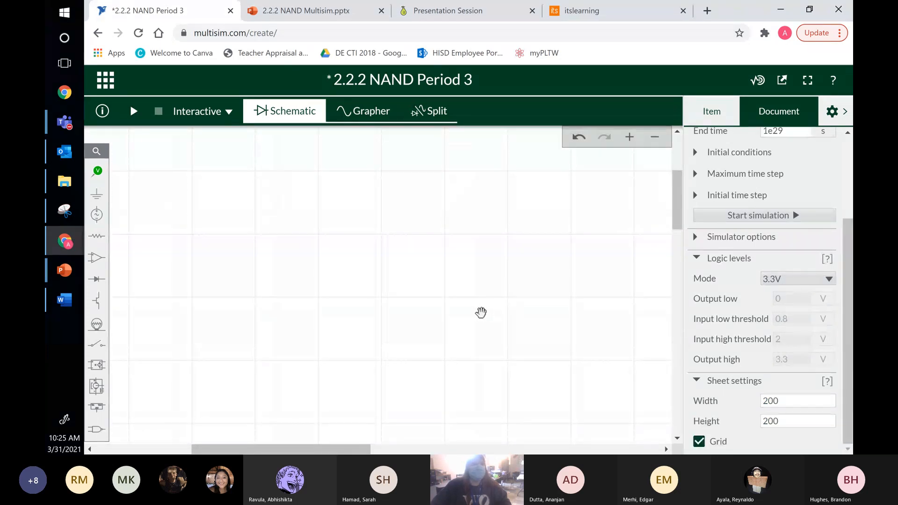
- Save the circuit under the name "2.2.2 NAND Period 3" with public visibility
{"action": "left_click", "coordinate": [105, 80]}
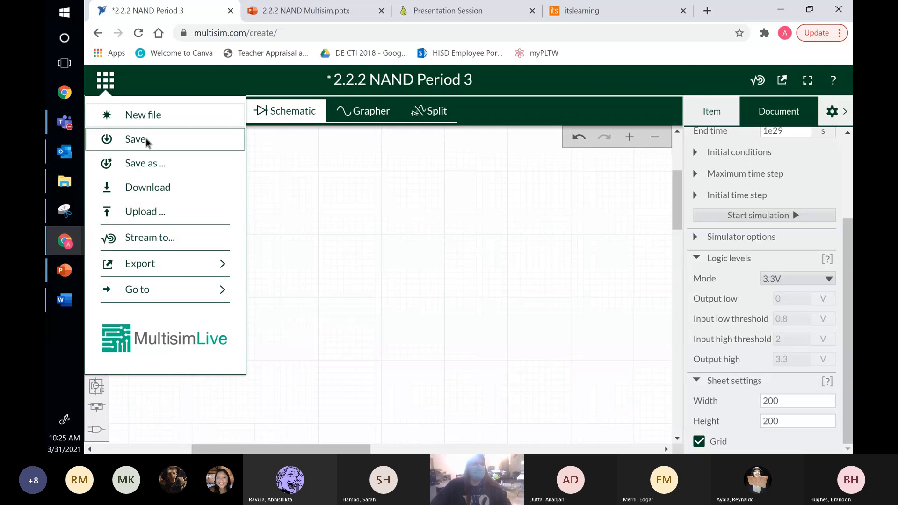
{"action": "left_click", "coordinate": [146, 141]}
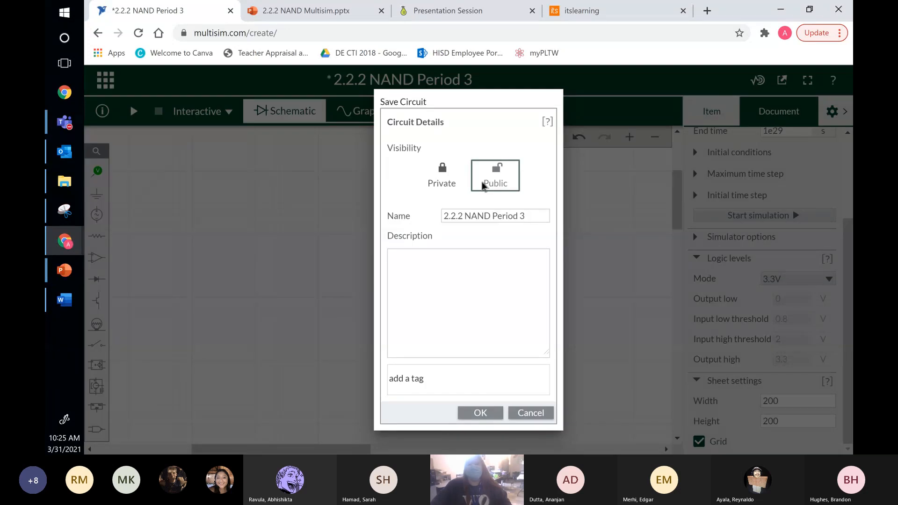
{"action": "left_click", "coordinate": [481, 413]}
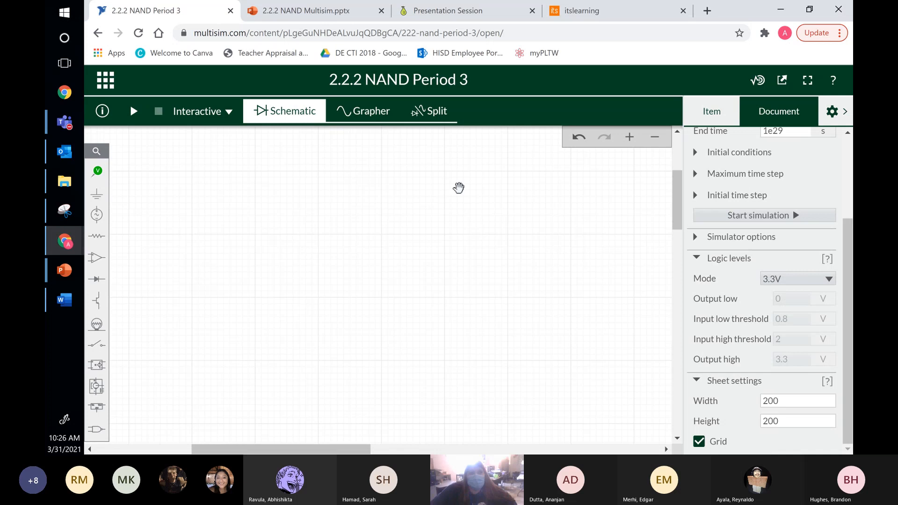
- Place a digital constant near the upper-left corner of the schematic sheet
{"action": "left_click_drag", "start_coordinate": [437, 235], "coordinate": [535, 268]}
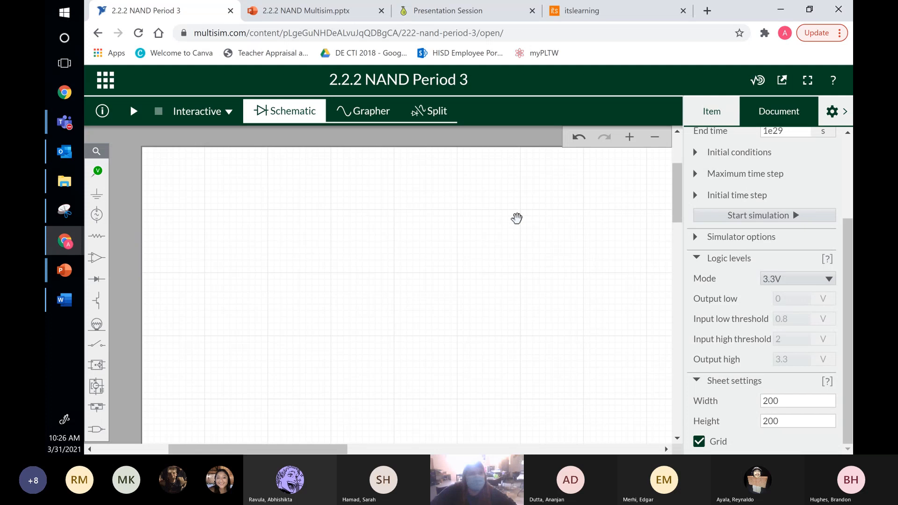
{"action": "left_click_drag", "start_coordinate": [447, 272], "coordinate": [436, 263]}
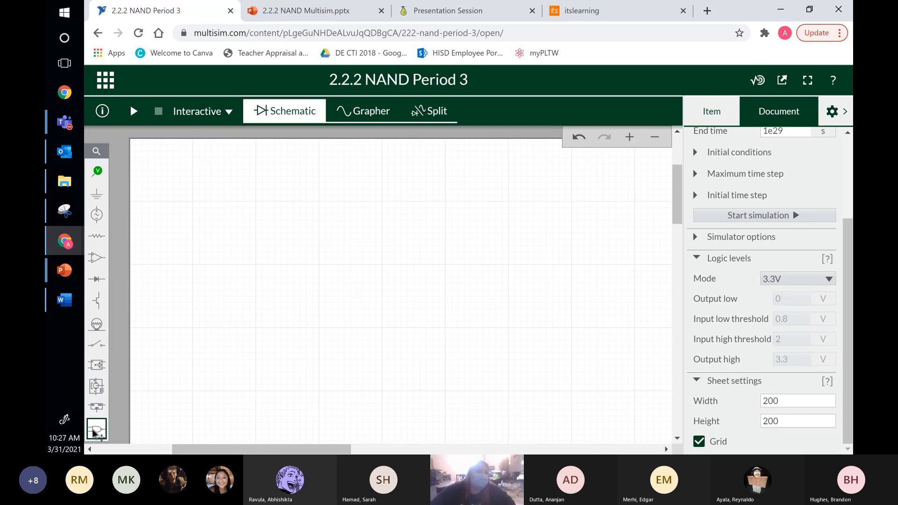
{"action": "left_click", "coordinate": [93, 433]}
{"action": "left_click", "coordinate": [148, 345]}
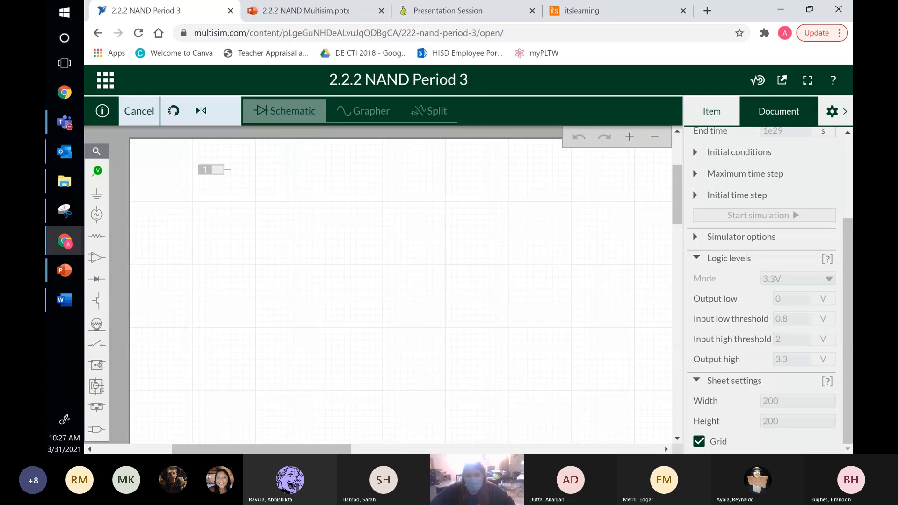
{"action": "left_click", "coordinate": [227, 169]}
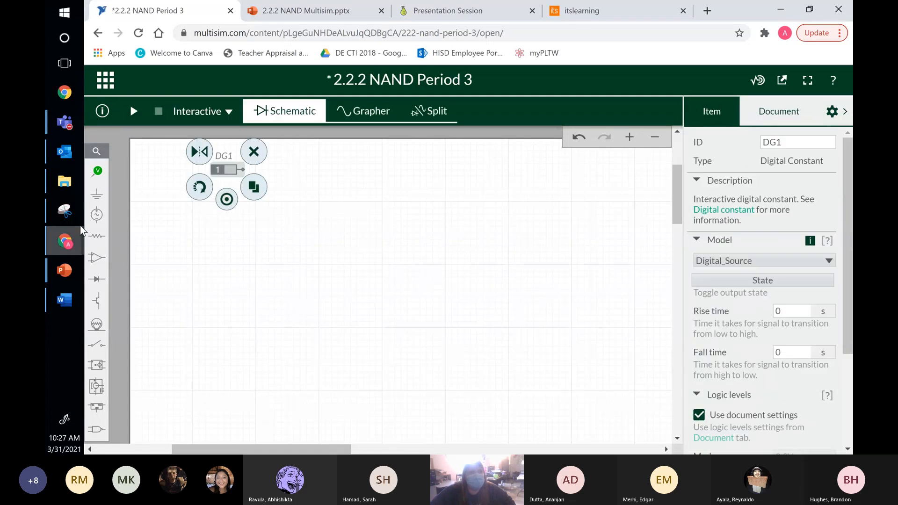
- Place a ground symbol below and slightly to the right of the digital constant
{"action": "left_click", "coordinate": [96, 193]}
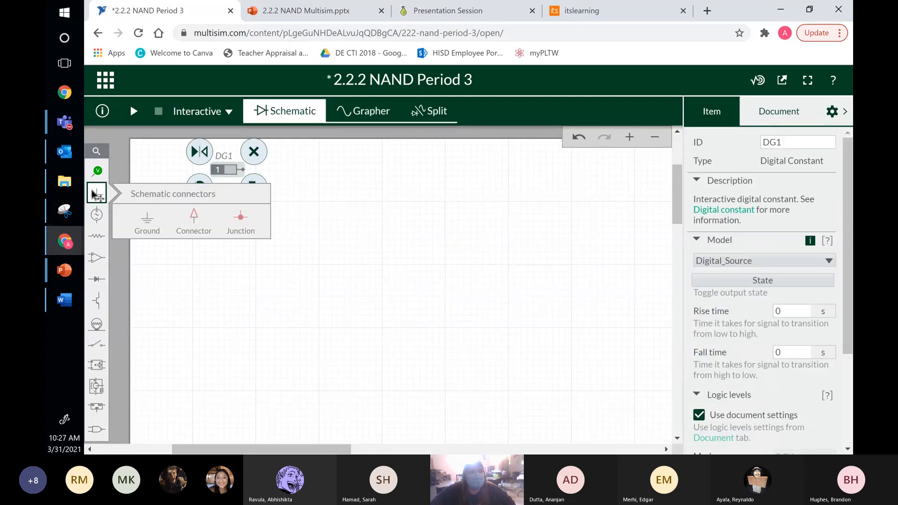
{"action": "left_click", "coordinate": [133, 218]}
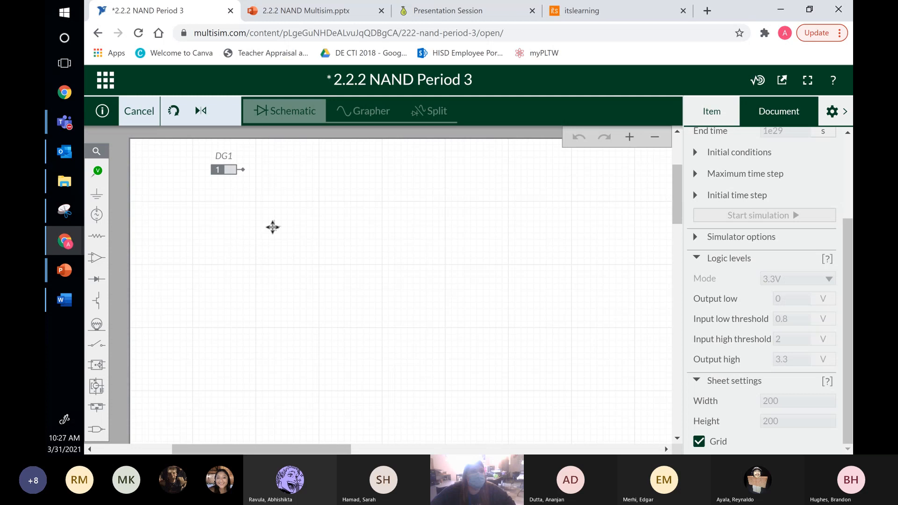
{"action": "left_click", "coordinate": [267, 231]}
{"action": "left_click", "coordinate": [355, 273]}
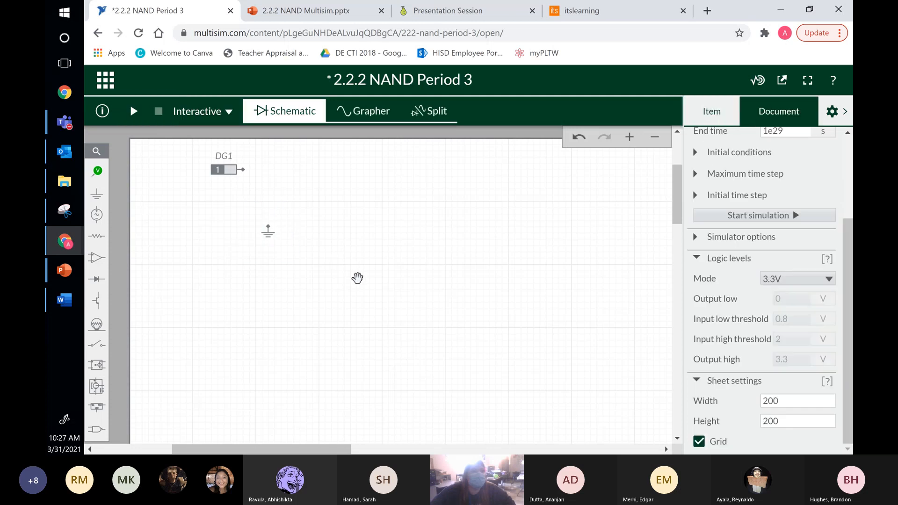
- Place an SPDT switch to the right of the ground, rotated so its two throw contacts face up
{"action": "left_click_drag", "start_coordinate": [357, 277], "coordinate": [304, 332]}
{"action": "scroll", "coordinate": [355, 303], "scroll_direction": "up", "scroll_amount": 1}
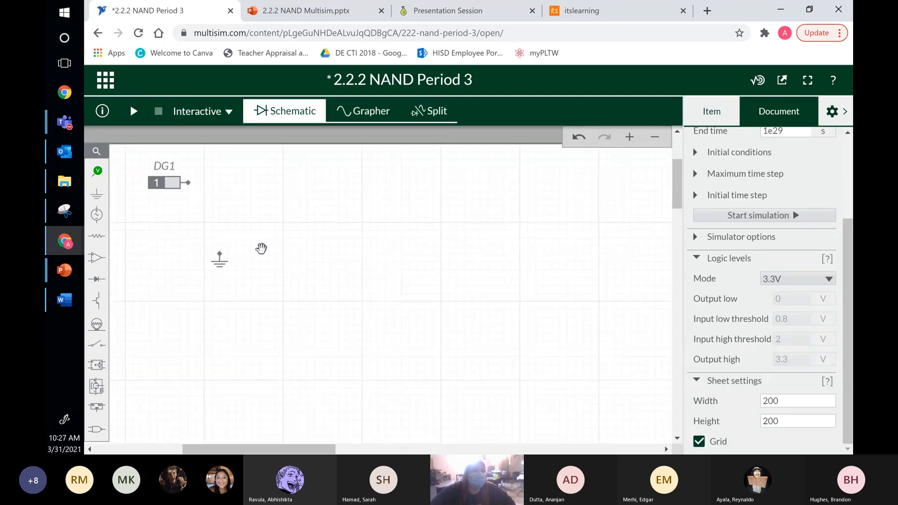
{"action": "left_click", "coordinate": [102, 353]}
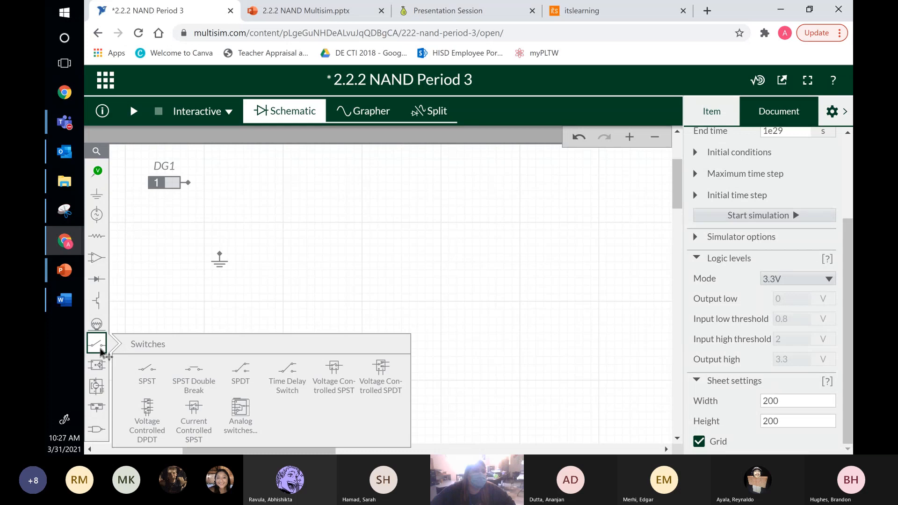
{"action": "left_click", "coordinate": [229, 377]}
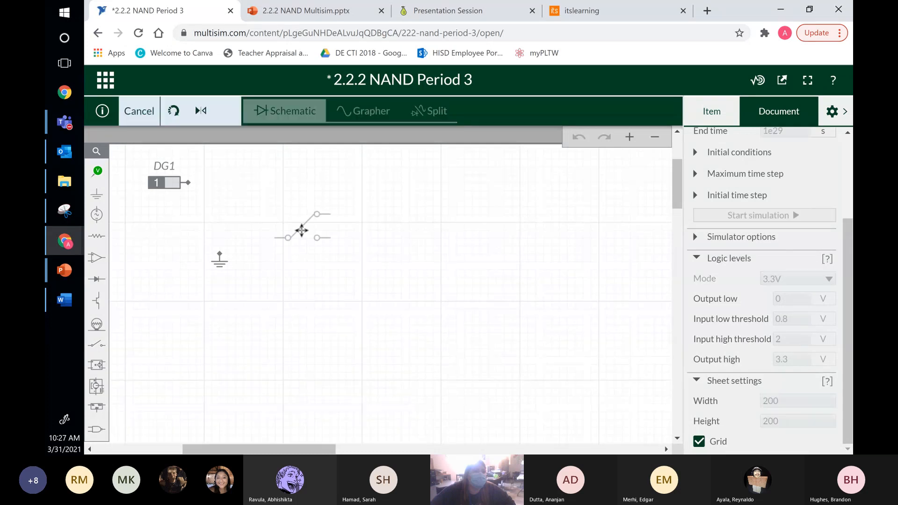
{"action": "left_click", "coordinate": [302, 229]}
{"action": "left_click", "coordinate": [265, 252]}
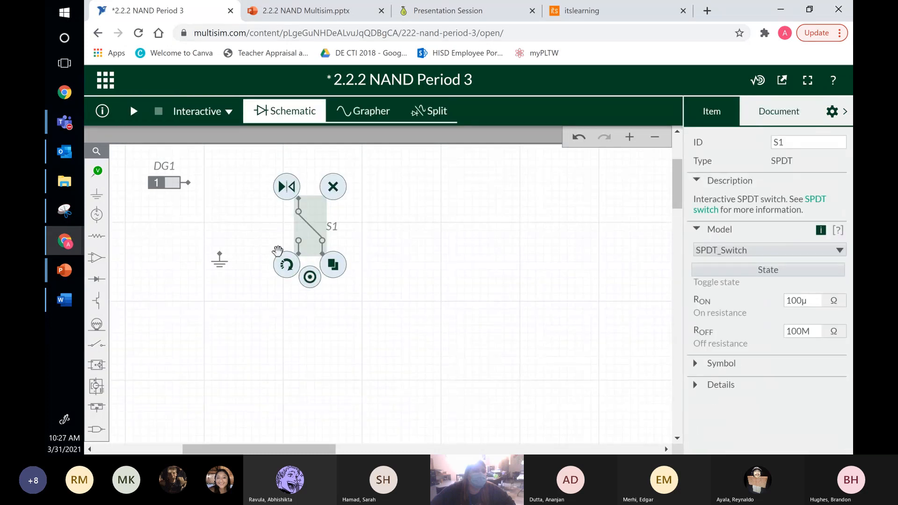
{"action": "left_click", "coordinate": [276, 258]}
{"action": "left_click", "coordinate": [282, 260]}
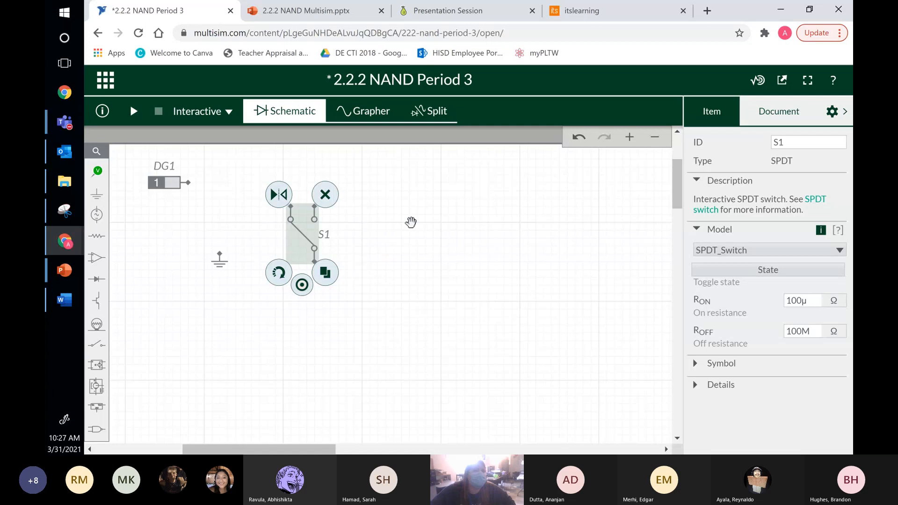
{"action": "left_click", "coordinate": [341, 241]}
{"action": "left_click_drag", "start_coordinate": [329, 233], "coordinate": [377, 241]}
- Duplicate the rotated SPDT switch three times, placing the copies in an evenly spaced row to its right
{"action": "left_click", "coordinate": [372, 280]}
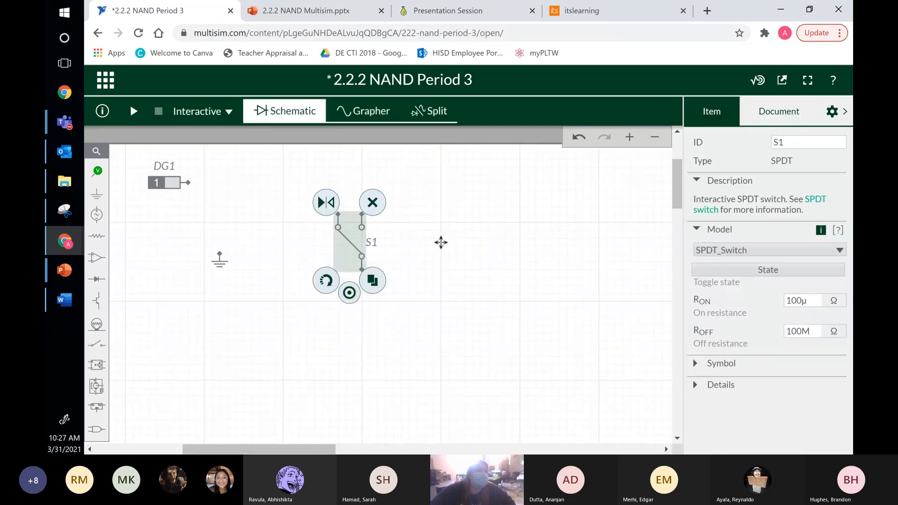
{"action": "left_click", "coordinate": [433, 237]}
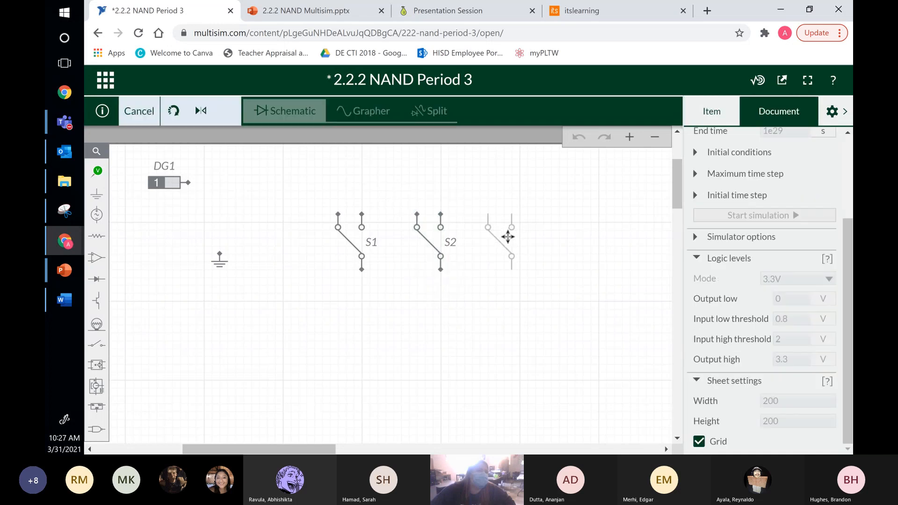
{"action": "left_click", "coordinate": [509, 241]}
{"action": "key", "text": "ctrl+v"}
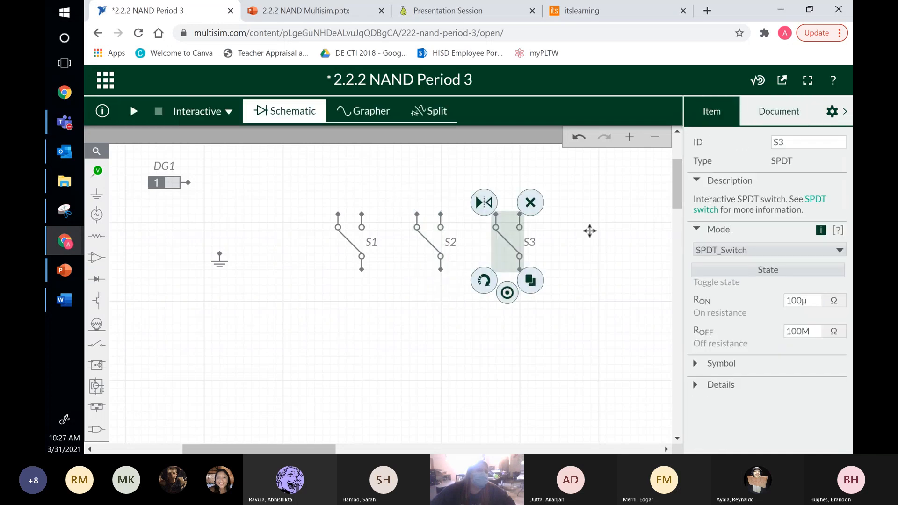
{"action": "left_click", "coordinate": [591, 240]}
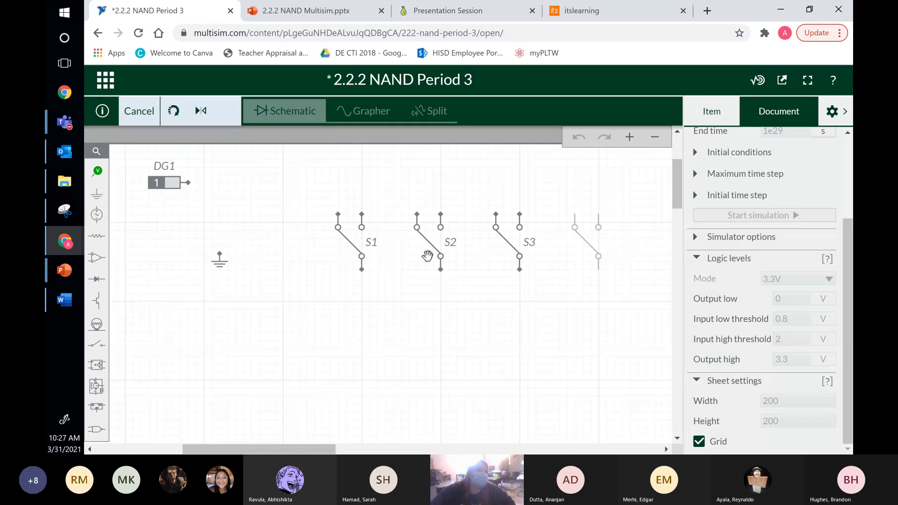
{"action": "left_click", "coordinate": [370, 250]}
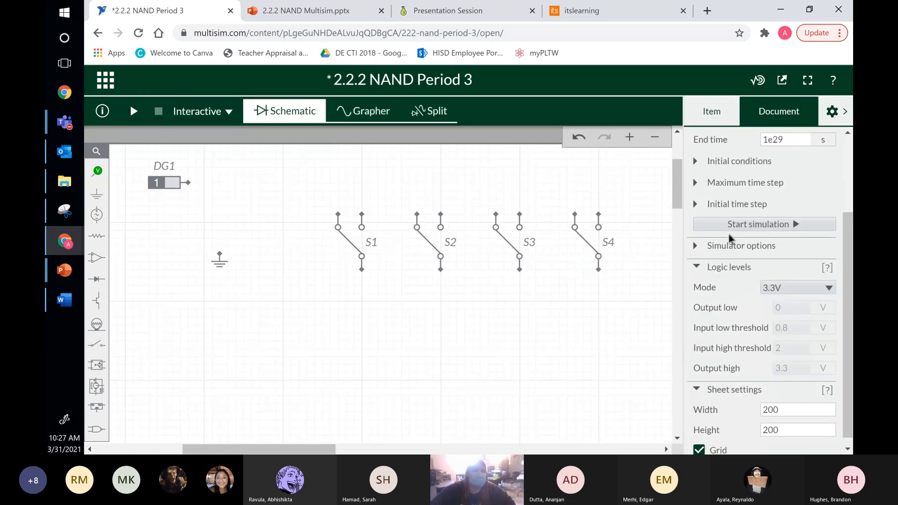
- Rename the first two SPDT switches in the row, S1 and S2, as A and B
{"action": "left_click", "coordinate": [364, 236]}
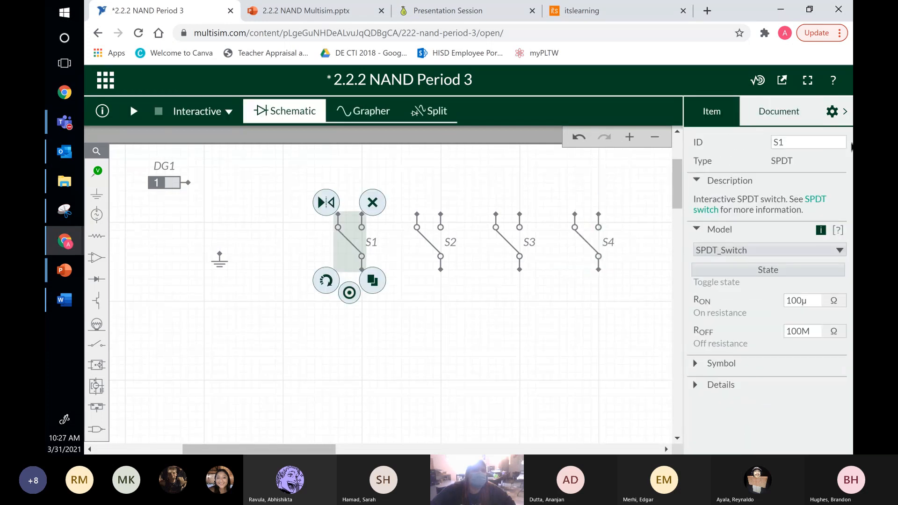
{"action": "left_click_drag", "start_coordinate": [801, 142], "coordinate": [748, 148]}
{"action": "type", "text": "A"}
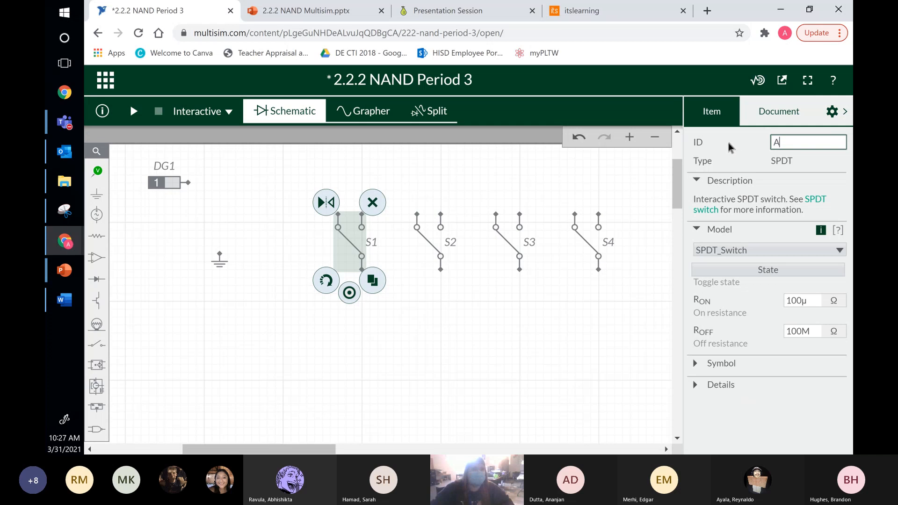
{"action": "key", "text": "Return"}
{"action": "left_click", "coordinate": [428, 241]}
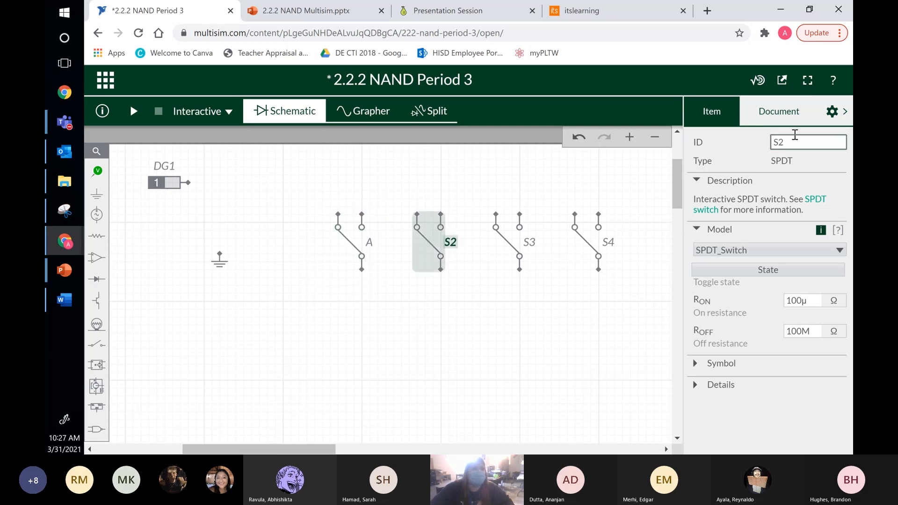
{"action": "left_click_drag", "start_coordinate": [800, 140], "coordinate": [723, 146]}
{"action": "type", "text": "B"}
{"action": "left_click", "coordinate": [528, 249]}
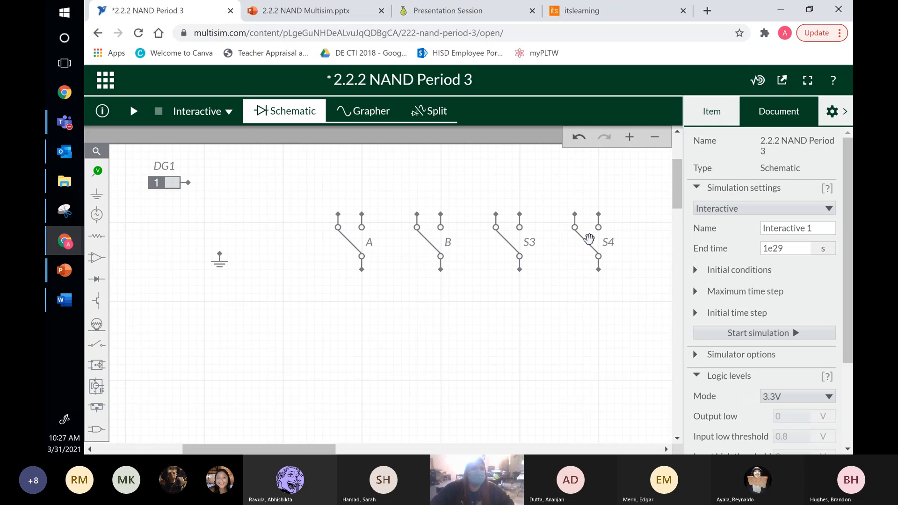
- Rename the remaining two SPDT switches in the row, S3 and S4, as C and D
{"action": "left_click", "coordinate": [514, 238]}
{"action": "left_click_drag", "start_coordinate": [778, 143], "coordinate": [742, 144]}
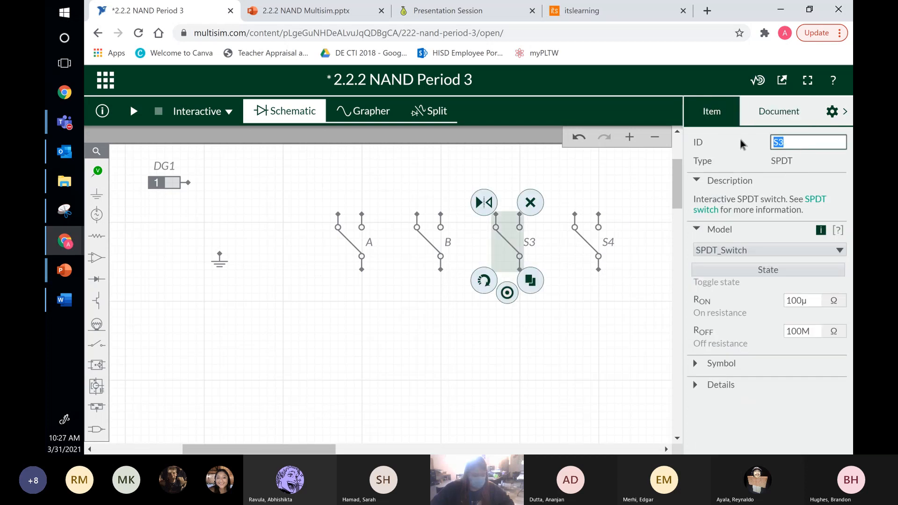
{"action": "type", "text": "C"}
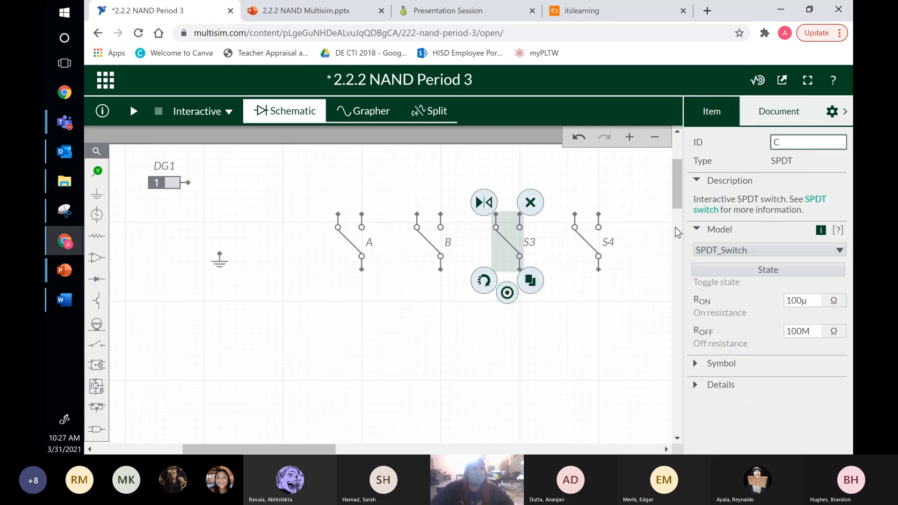
{"action": "left_click", "coordinate": [599, 241]}
{"action": "double_click", "coordinate": [768, 143]}
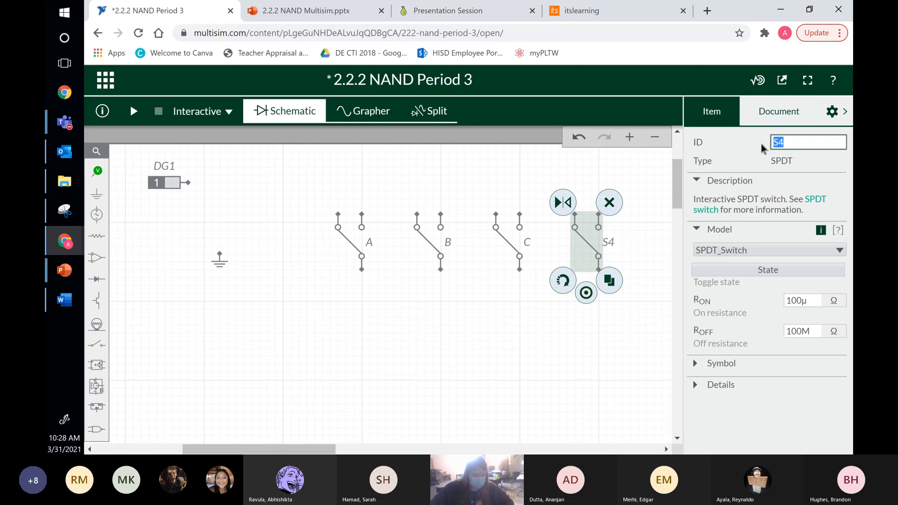
{"action": "type", "text": "D"}
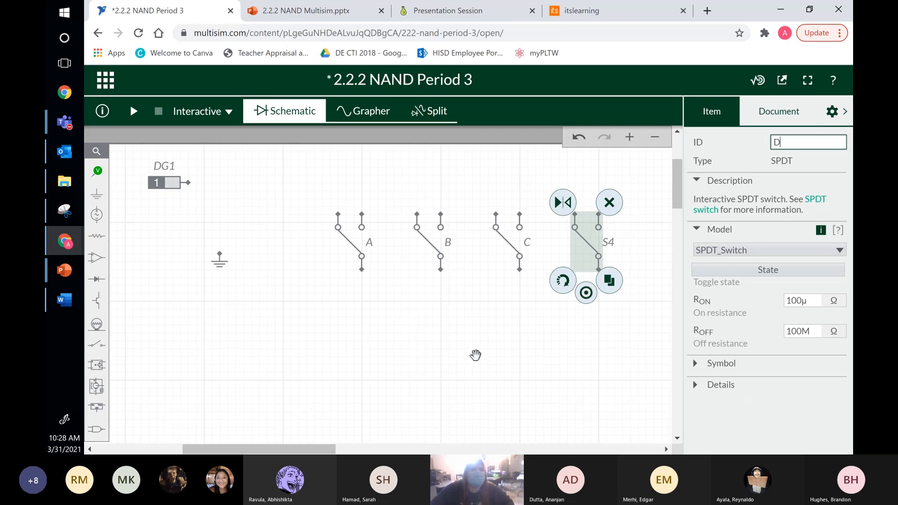
{"action": "left_click", "coordinate": [391, 341]}
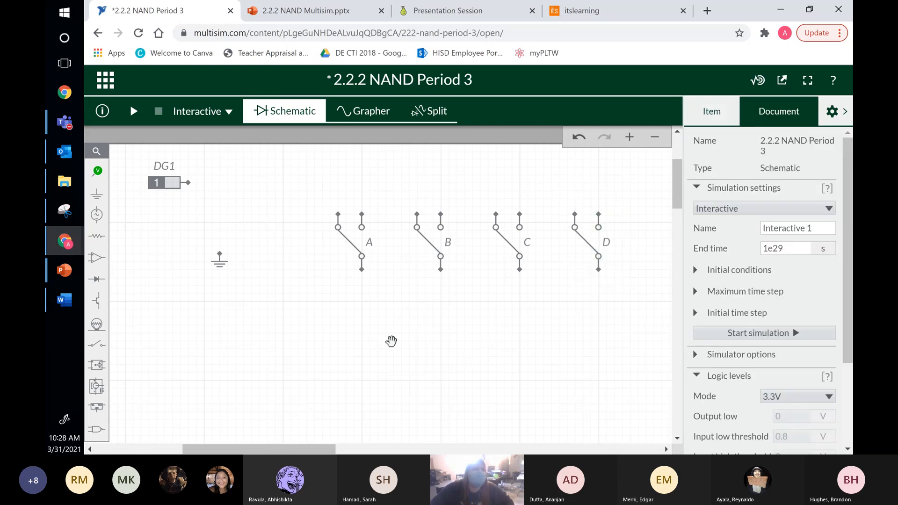
- Wire the left throw contacts of switches A, B, C and D together along one horizontal line to the ground symbol
{"action": "left_click", "coordinate": [338, 214]}
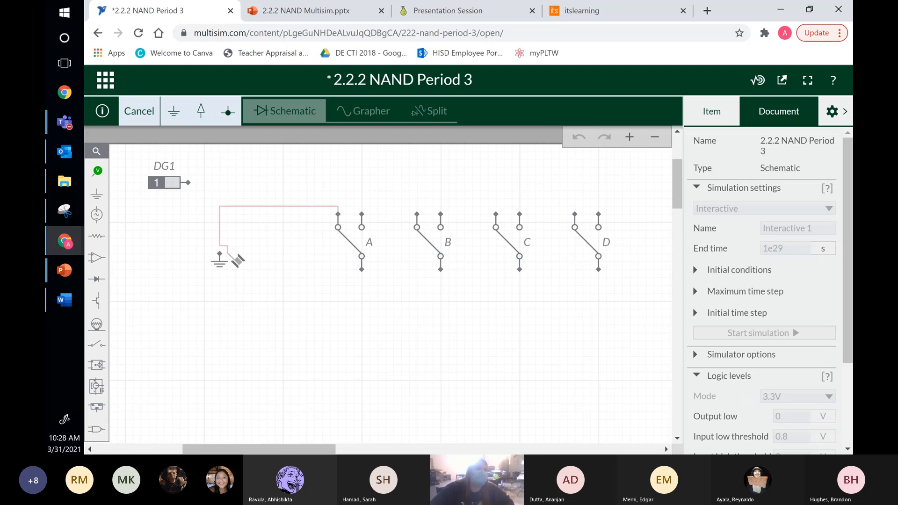
{"action": "left_click", "coordinate": [219, 254]}
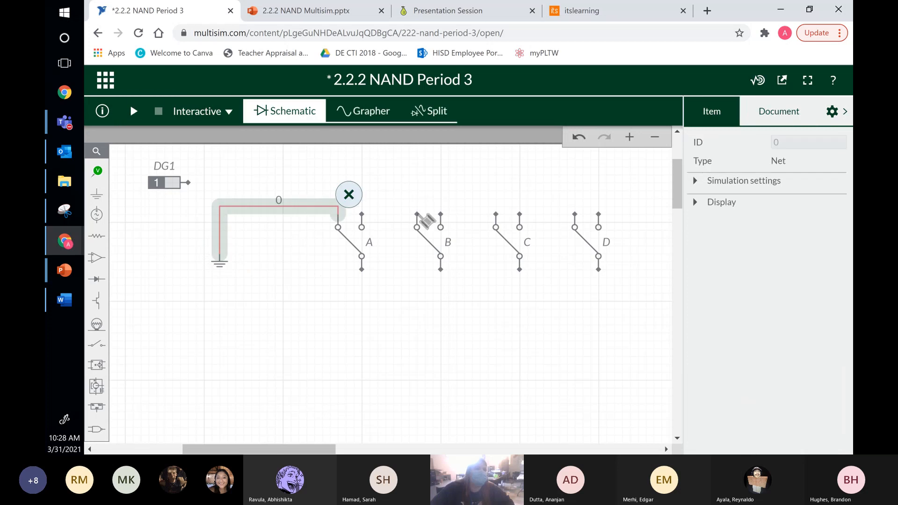
{"action": "left_click", "coordinate": [417, 214]}
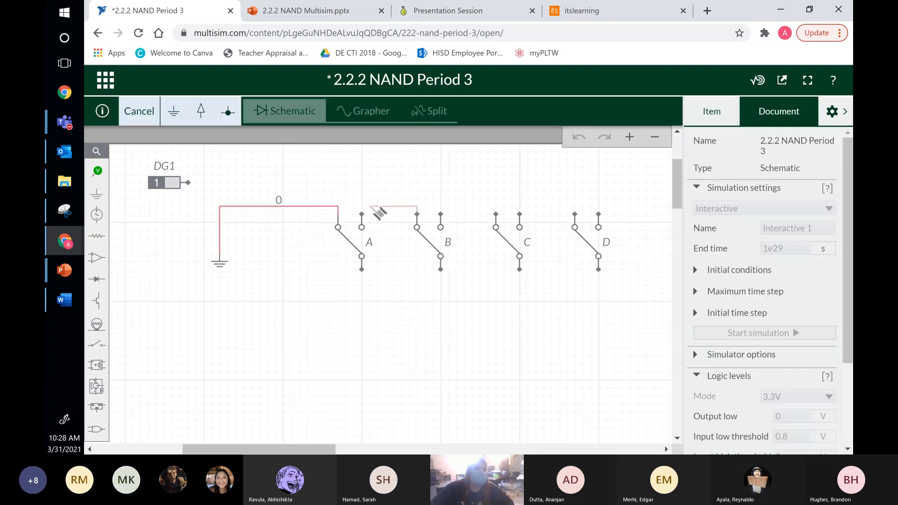
{"action": "left_click", "coordinate": [338, 206]}
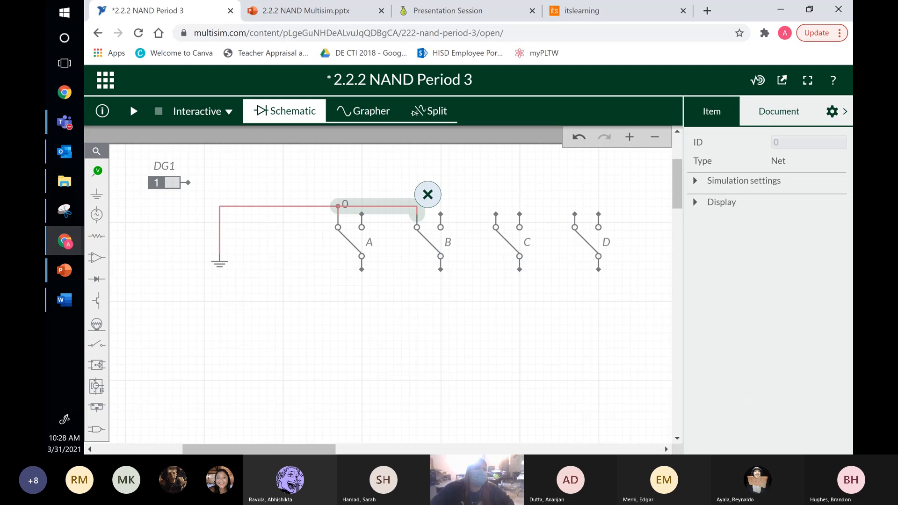
{"action": "left_click", "coordinate": [496, 215]}
{"action": "left_click", "coordinate": [417, 206]}
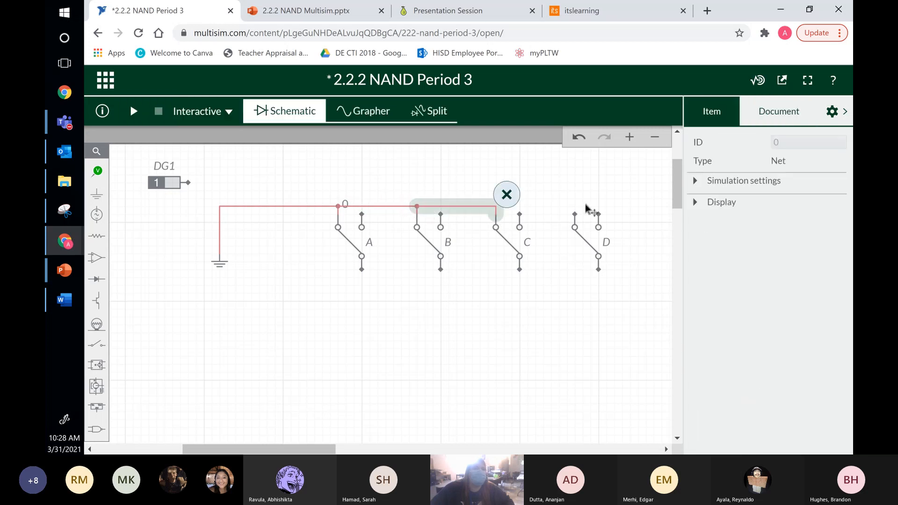
{"action": "left_click", "coordinate": [575, 214]}
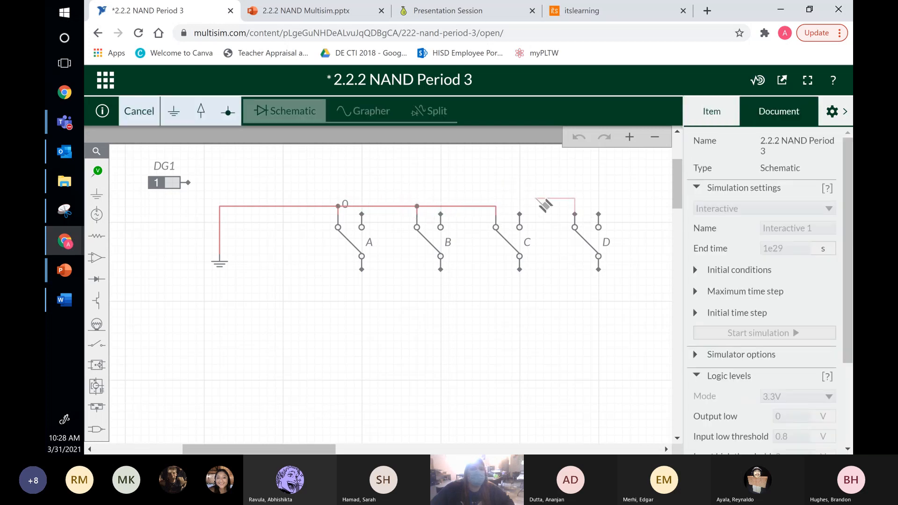
{"action": "left_click", "coordinate": [496, 207]}
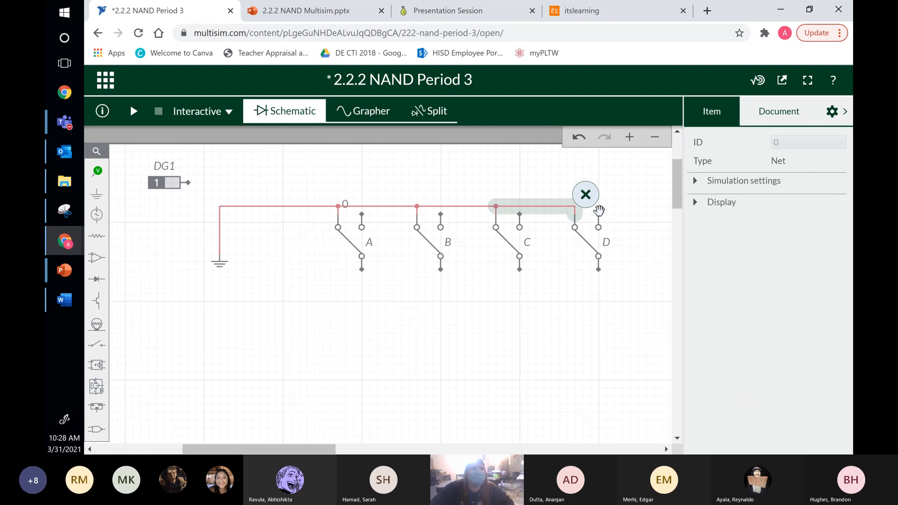
- Wire the right throw contacts of all four switches to the digital constant's output along one horizontal line, and save the schematic
{"action": "left_click", "coordinate": [599, 213]}
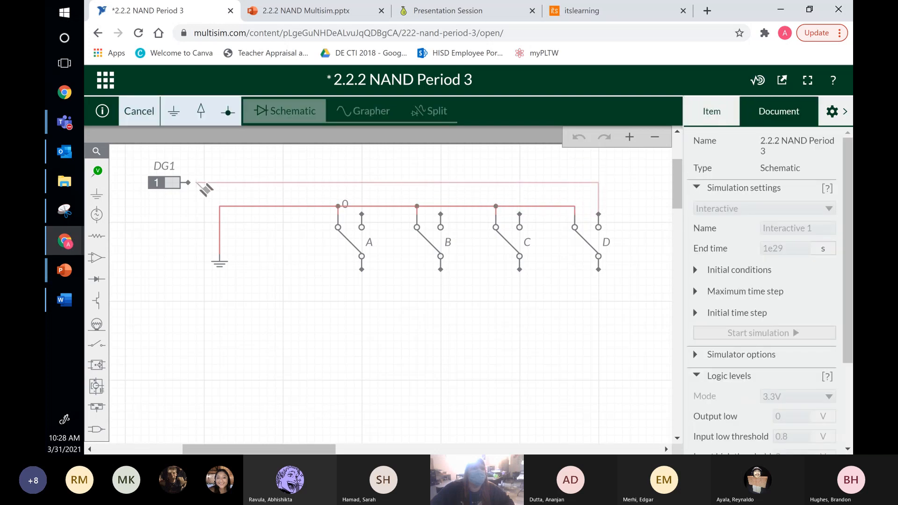
{"action": "left_click", "coordinate": [189, 182]}
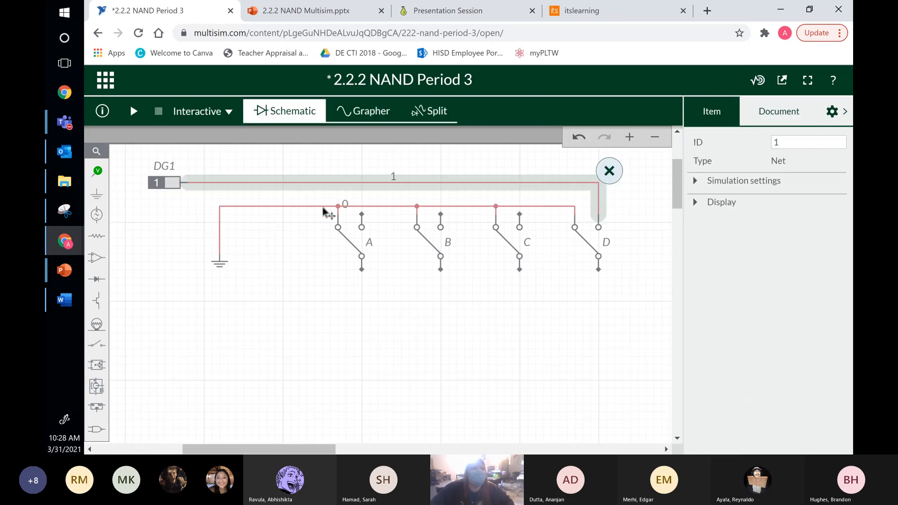
{"action": "left_click", "coordinate": [361, 213]}
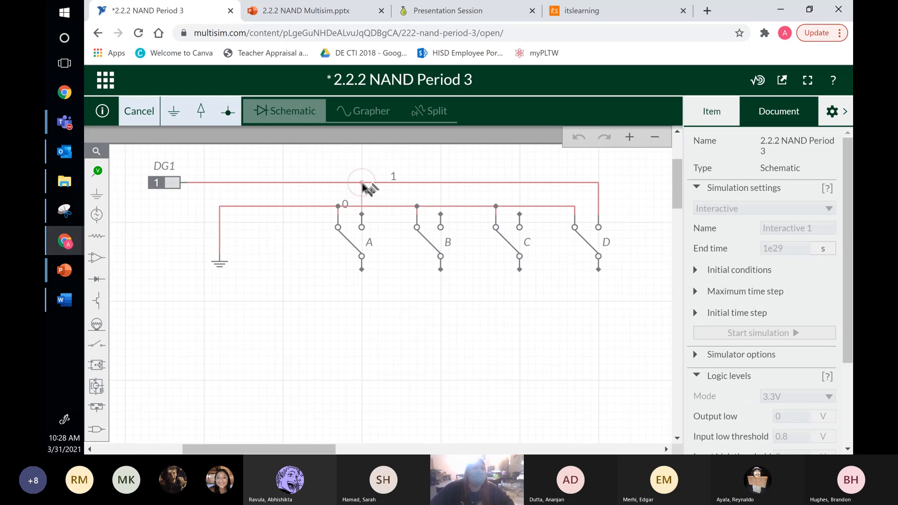
{"action": "left_click", "coordinate": [363, 184]}
{"action": "left_click", "coordinate": [441, 214]}
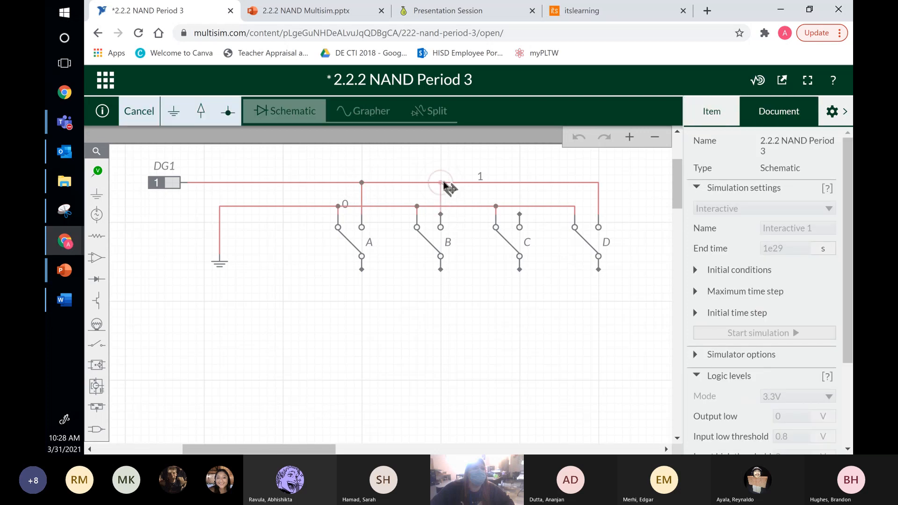
{"action": "left_click", "coordinate": [442, 183]}
{"action": "left_click", "coordinate": [519, 214]}
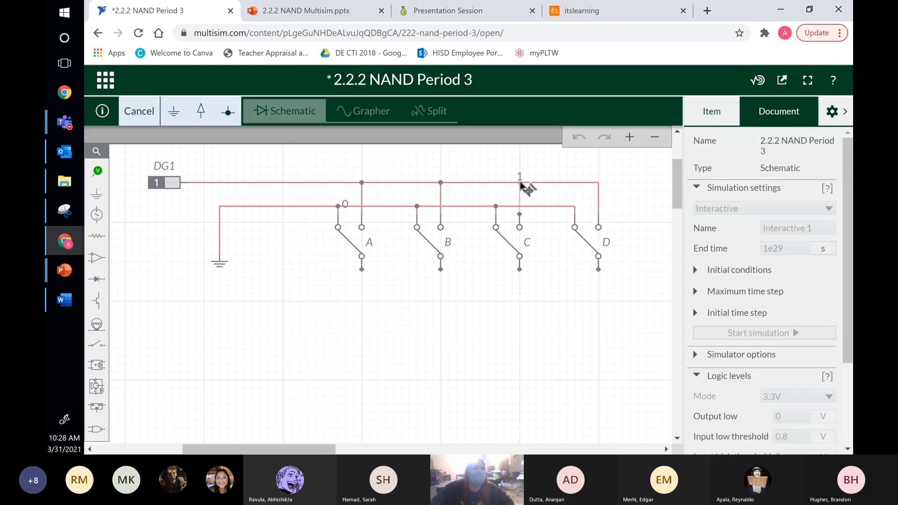
{"action": "left_click", "coordinate": [520, 184]}
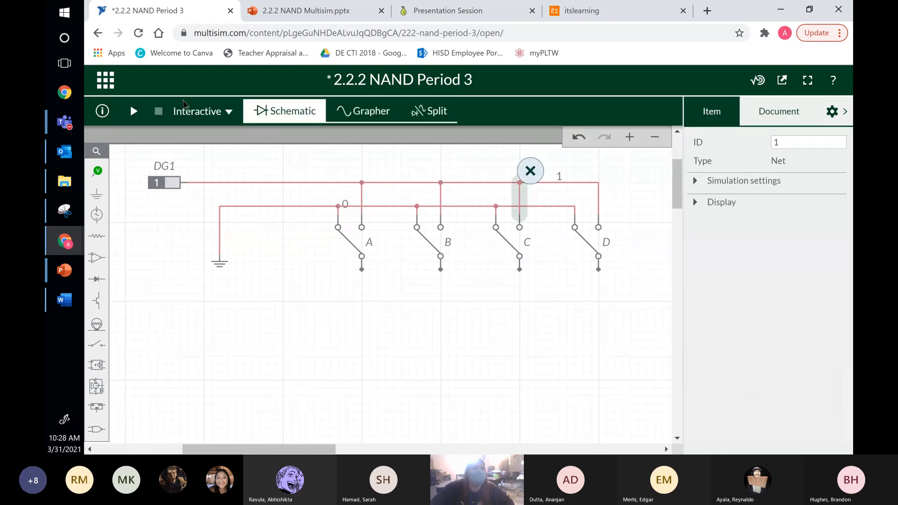
{"action": "left_click", "coordinate": [109, 85]}
{"action": "left_click", "coordinate": [149, 137]}
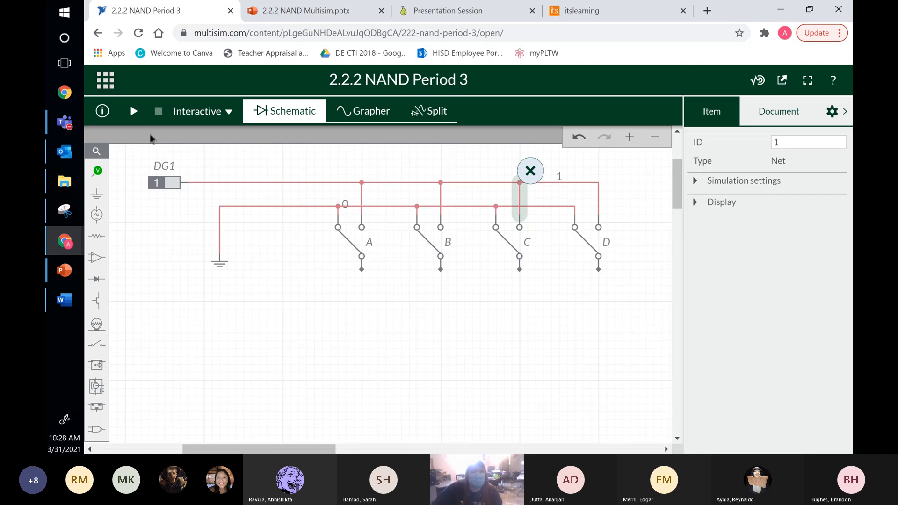
{"action": "left_click", "coordinate": [105, 429]}
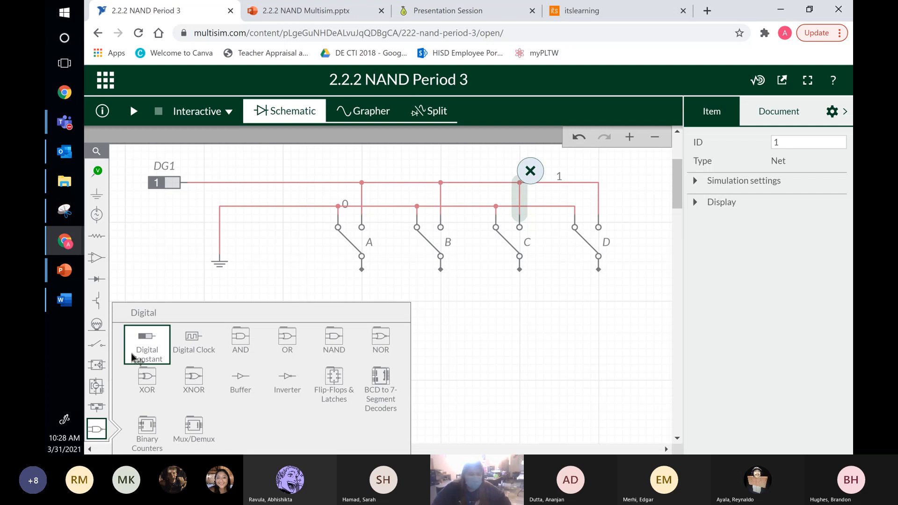
{"action": "left_click", "coordinate": [99, 200]}
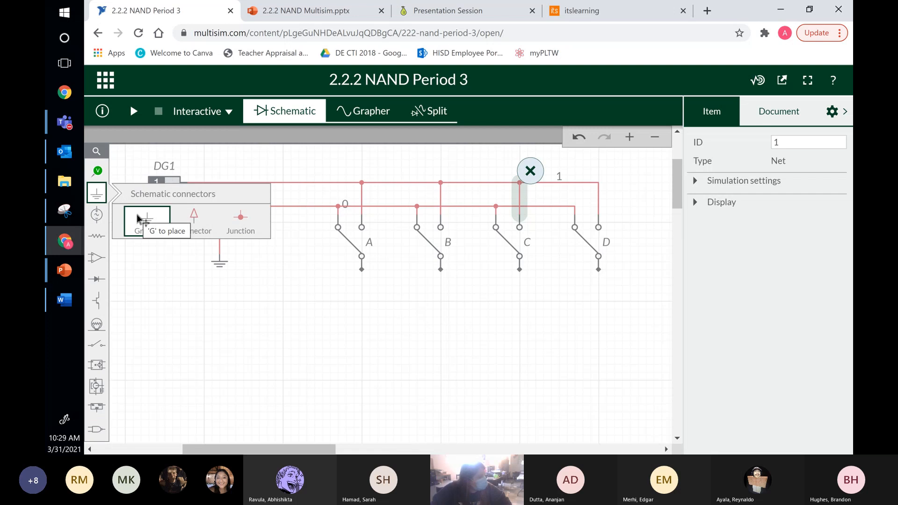
{"action": "left_click", "coordinate": [157, 295]}
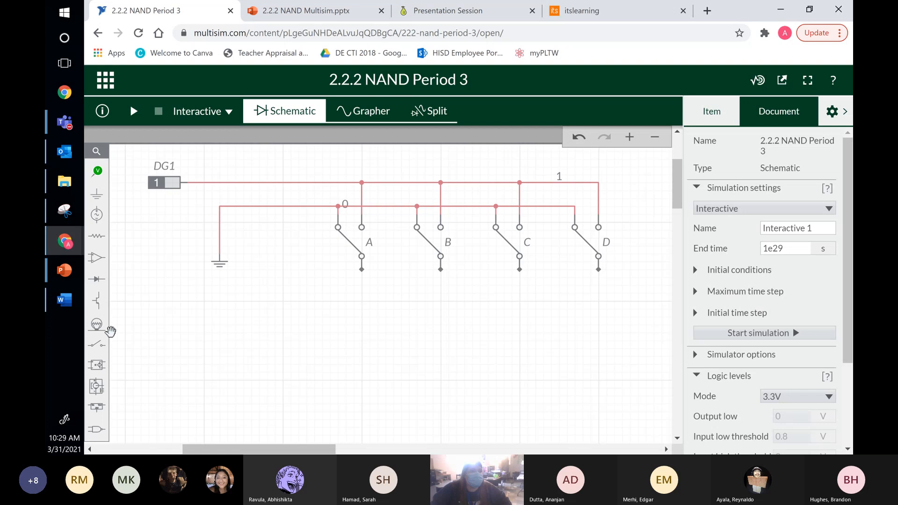
{"action": "left_click", "coordinate": [101, 351]}
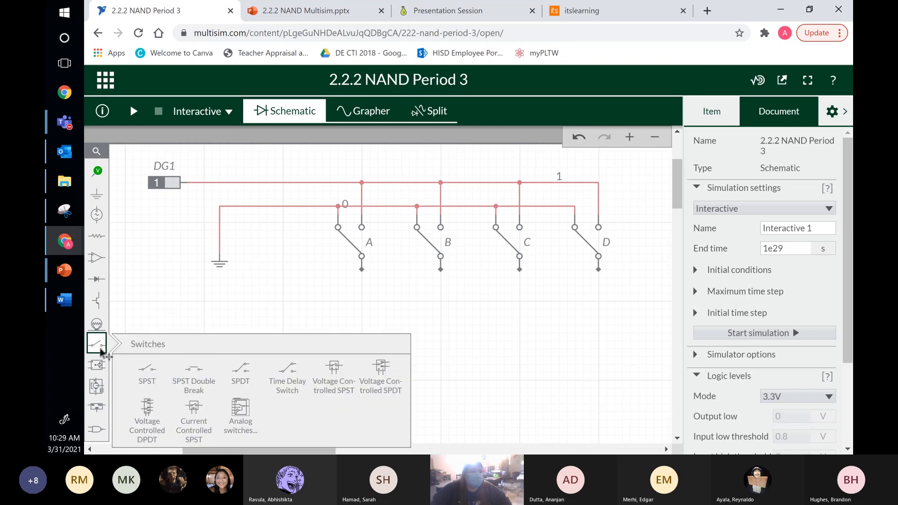
{"action": "left_click", "coordinate": [241, 376]}
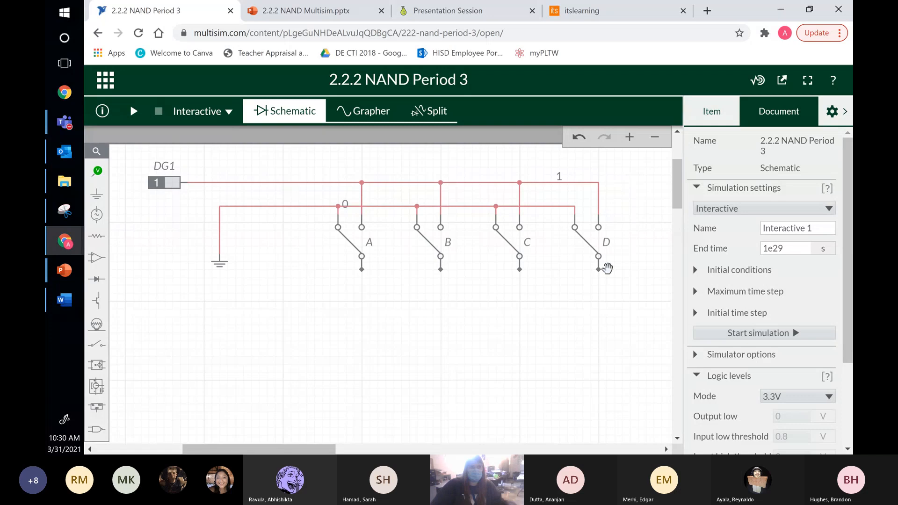
- Draw a long vertical wire straight down from switch A's common terminal, extending it with a second segment far down the sheet
{"action": "left_click_drag", "start_coordinate": [585, 318], "coordinate": [453, 282]}
{"action": "scroll", "coordinate": [454, 283], "scroll_direction": "down", "scroll_amount": 2}
{"action": "scroll", "coordinate": [475, 259], "scroll_direction": "down", "scroll_amount": 4}
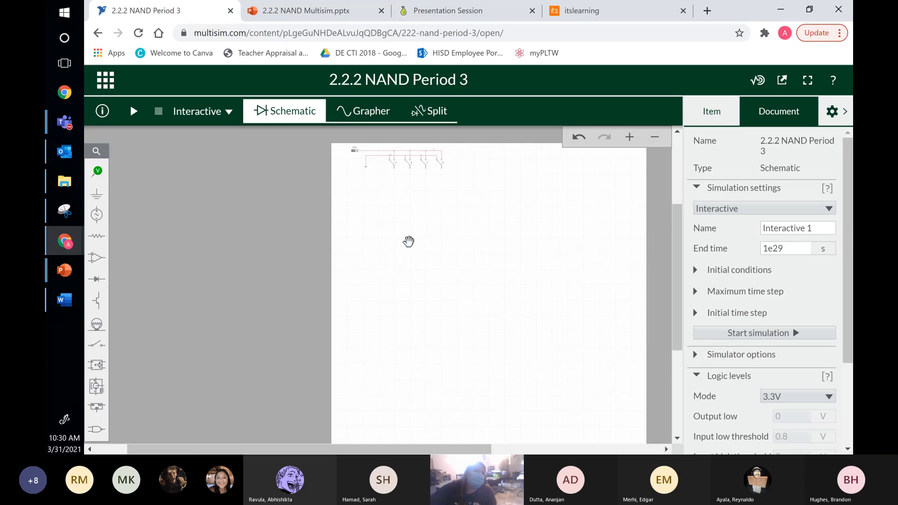
{"action": "scroll", "coordinate": [395, 228], "scroll_direction": "up", "scroll_amount": 3}
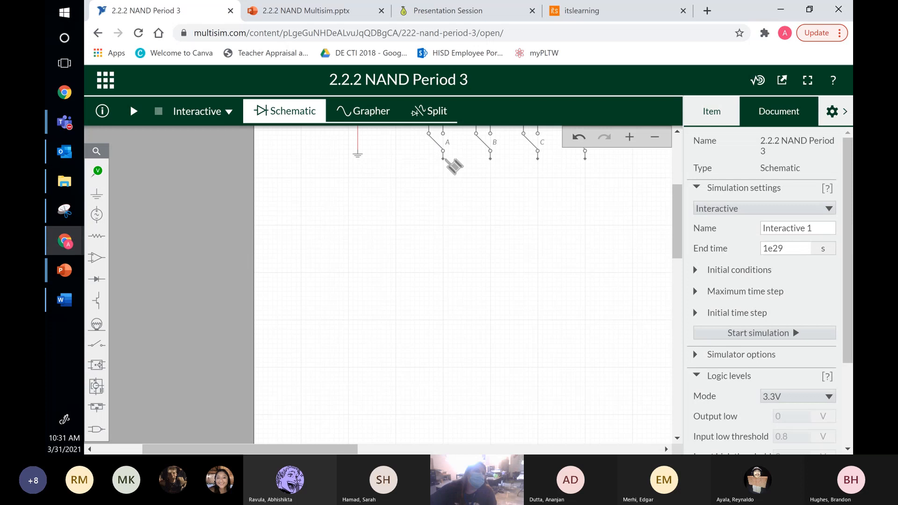
{"action": "left_click", "coordinate": [443, 159]}
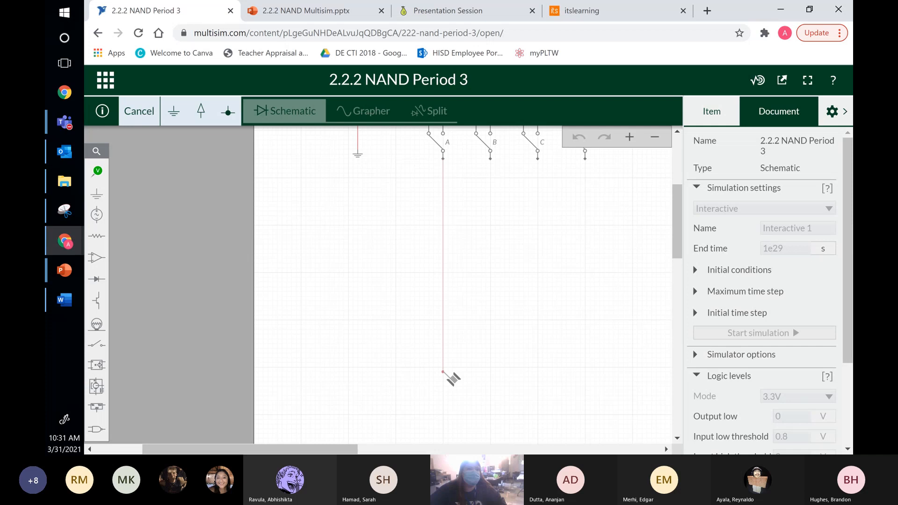
{"action": "left_click", "coordinate": [443, 372]}
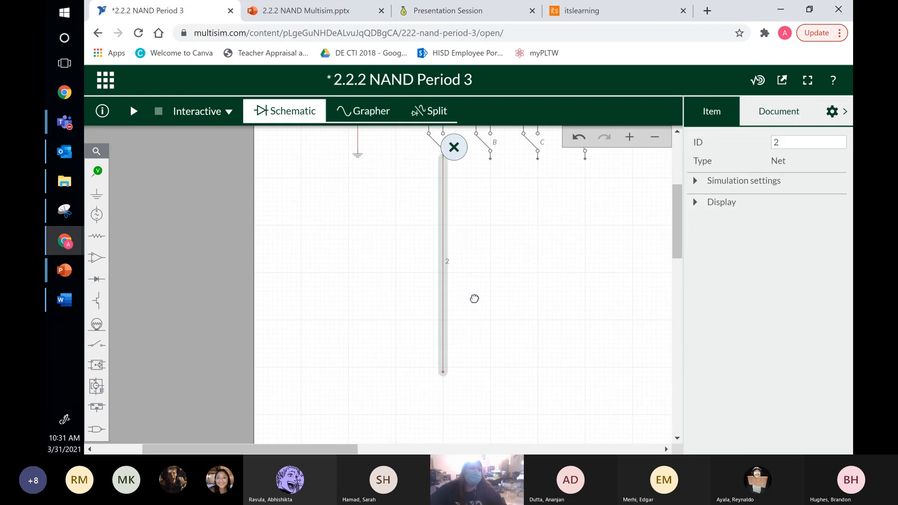
{"action": "left_click_drag", "start_coordinate": [473, 299], "coordinate": [448, 162]}
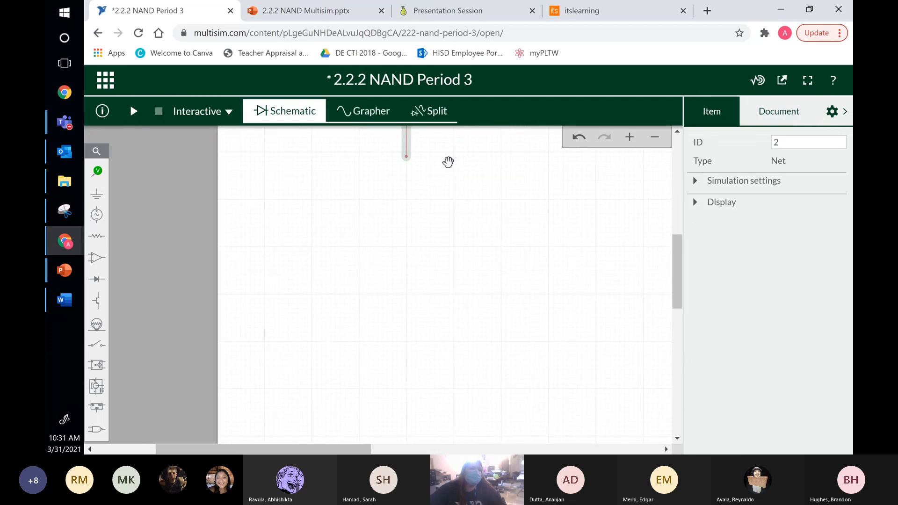
{"action": "left_click", "coordinate": [407, 158]}
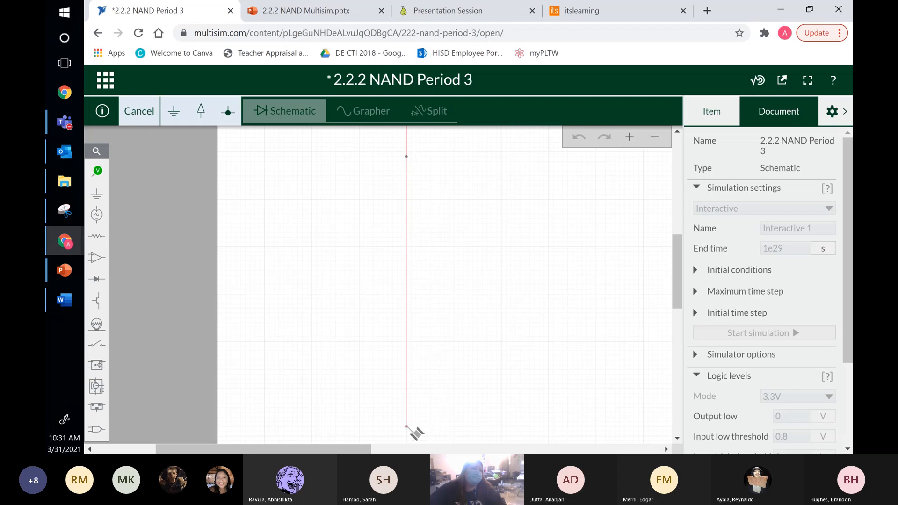
{"action": "left_click", "coordinate": [407, 426]}
{"action": "scroll", "coordinate": [461, 358], "scroll_direction": "down", "scroll_amount": 3}
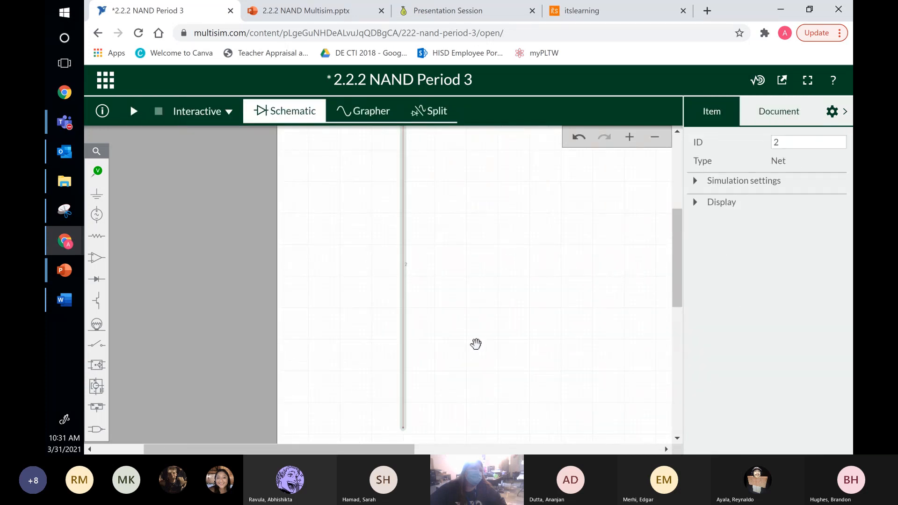
- Draw long vertical wires straight down from the common terminals of switches B, C and D, parallel to switch A's wire
{"action": "scroll", "coordinate": [476, 344], "scroll_direction": "up", "scroll_amount": 5}
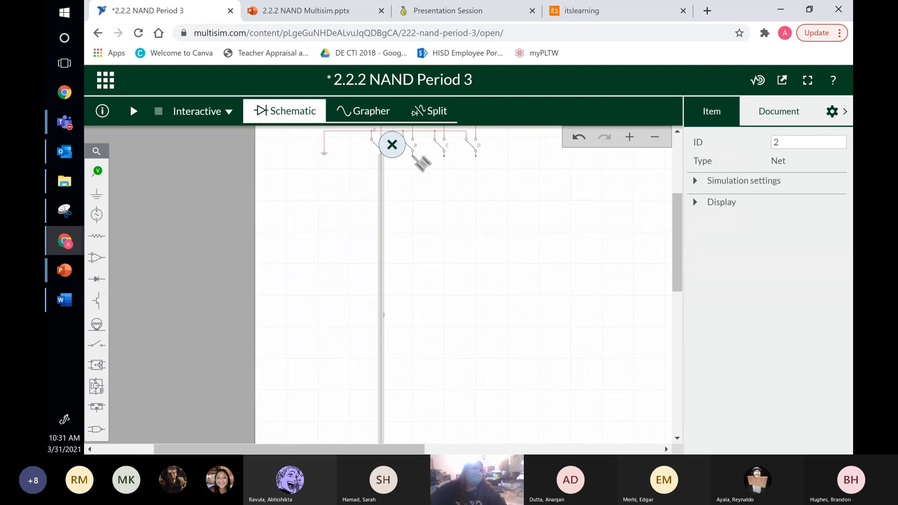
{"action": "left_click", "coordinate": [412, 156]}
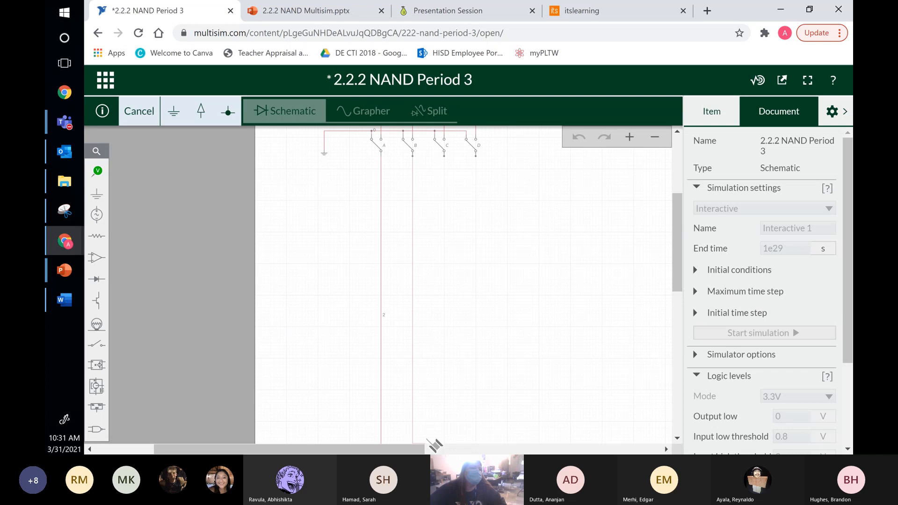
{"action": "left_click", "coordinate": [412, 440]}
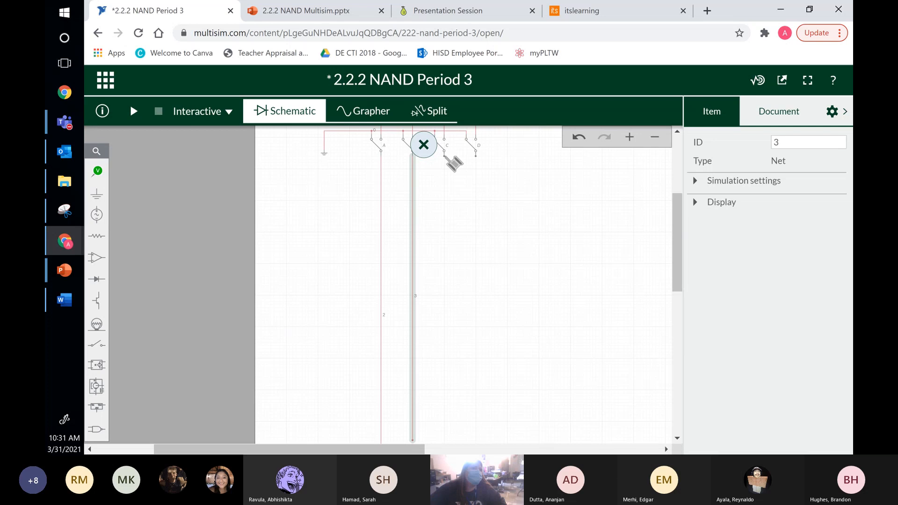
{"action": "left_click", "coordinate": [444, 156]}
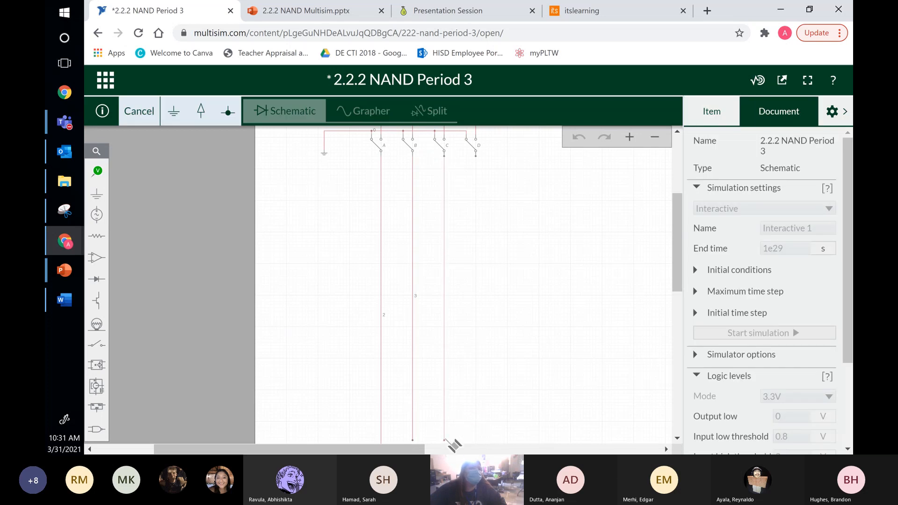
{"action": "left_click", "coordinate": [445, 440]}
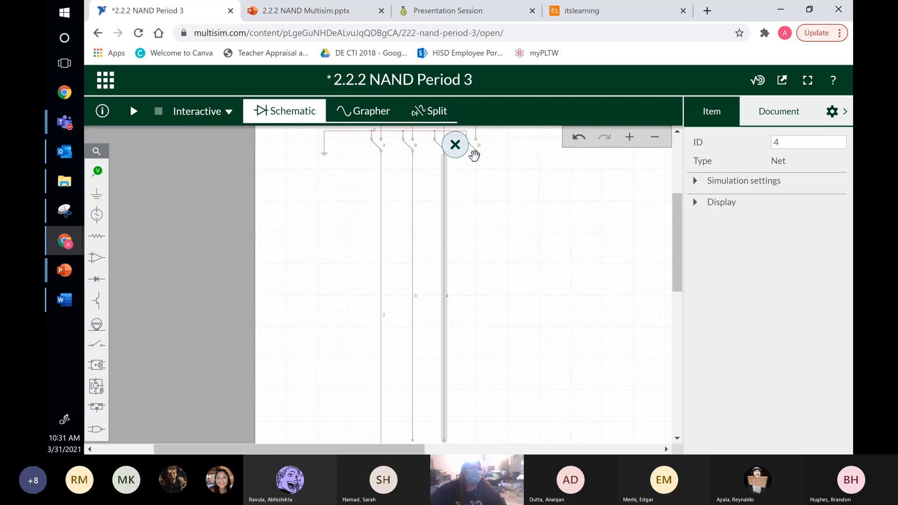
{"action": "left_click", "coordinate": [475, 156]}
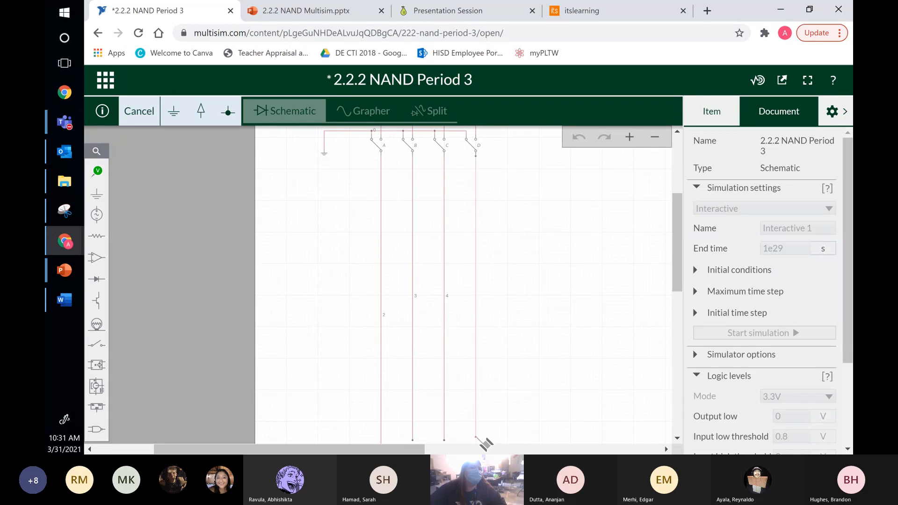
{"action": "double_click", "coordinate": [476, 438]}
- Try twice to extend switch A's vertical wire further down from its lower end, undoing each attempt
{"action": "left_click_drag", "start_coordinate": [549, 355], "coordinate": [538, 183]}
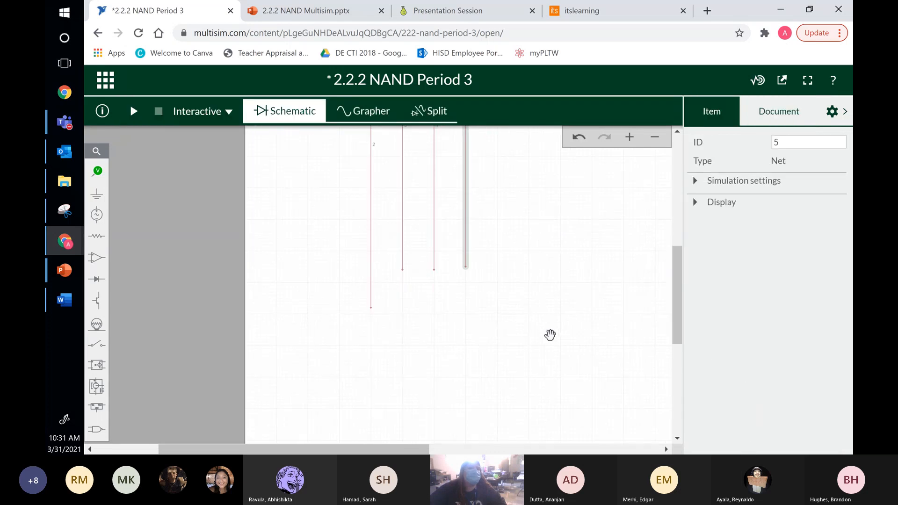
{"action": "left_click_drag", "start_coordinate": [550, 335], "coordinate": [519, 226]}
{"action": "left_click", "coordinate": [349, 210]}
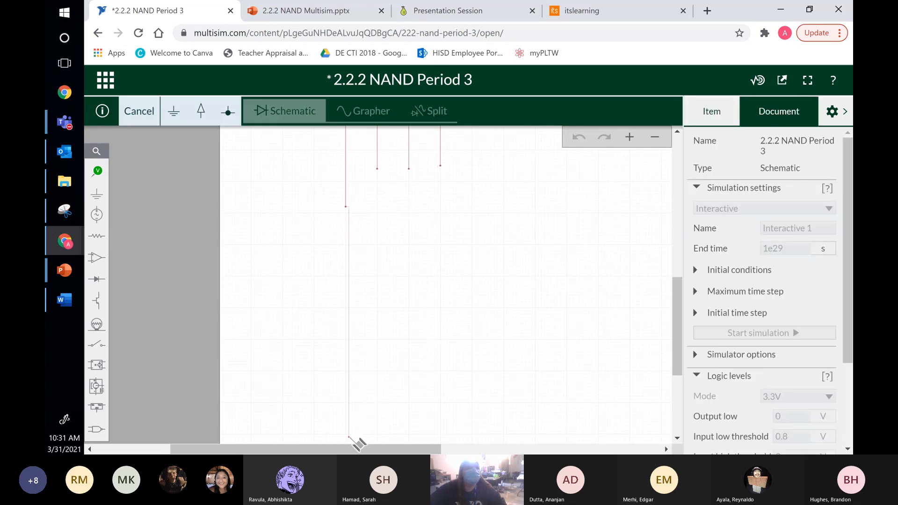
{"action": "left_click", "coordinate": [348, 437]}
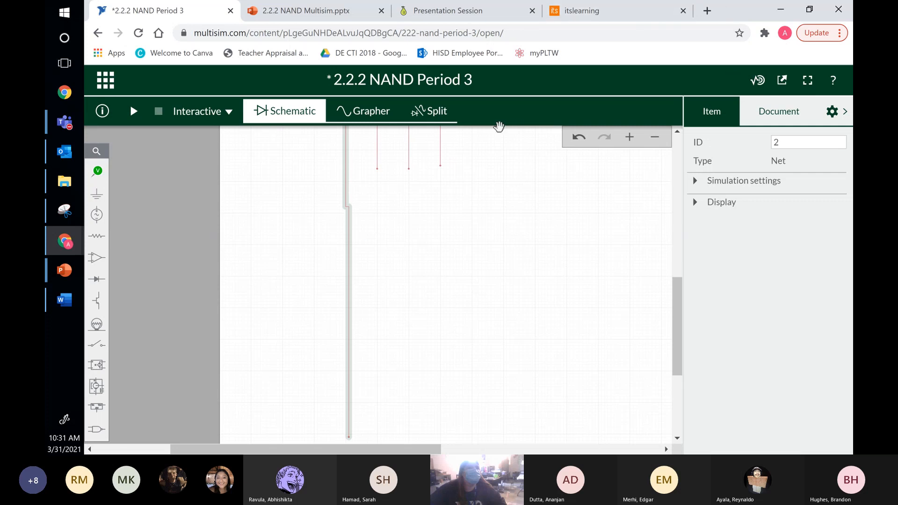
{"action": "left_click", "coordinate": [579, 138]}
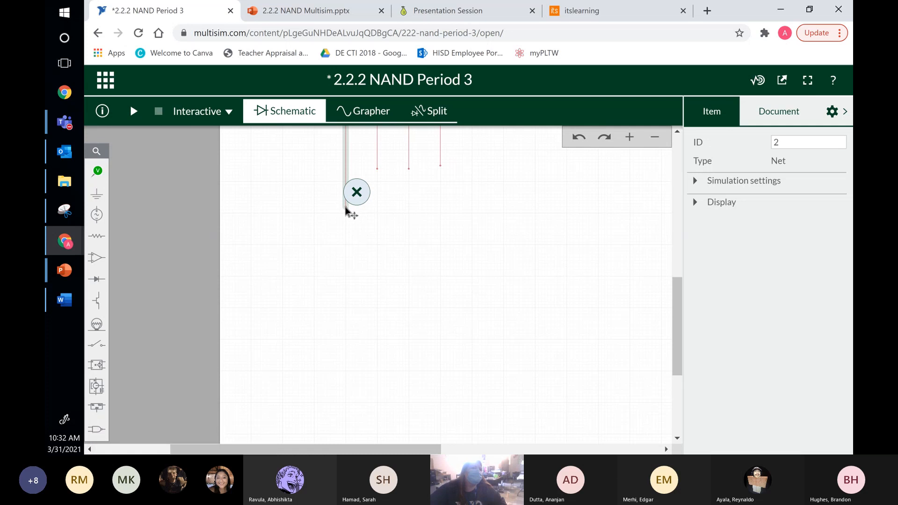
{"action": "left_click", "coordinate": [346, 209]}
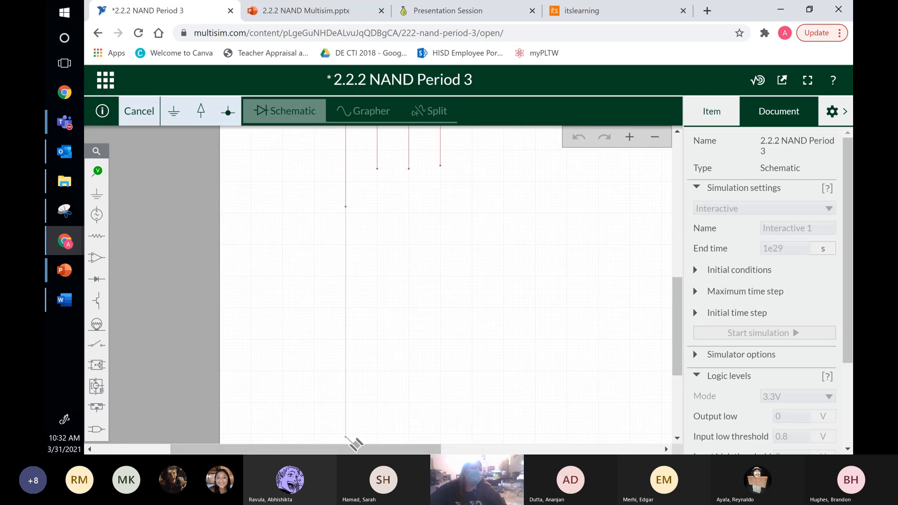
{"action": "left_click", "coordinate": [347, 438]}
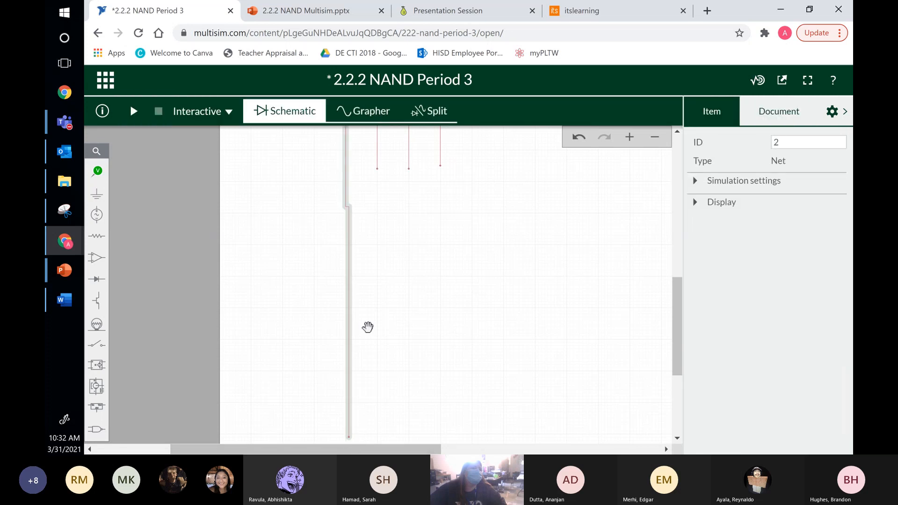
{"action": "left_click", "coordinate": [578, 136]}
- Extend the vertical wires of switches A, B, C and D straight down the sheet so all four end at the same level
{"action": "left_click_drag", "start_coordinate": [380, 228], "coordinate": [400, 250]}
{"action": "left_click", "coordinate": [309, 204]}
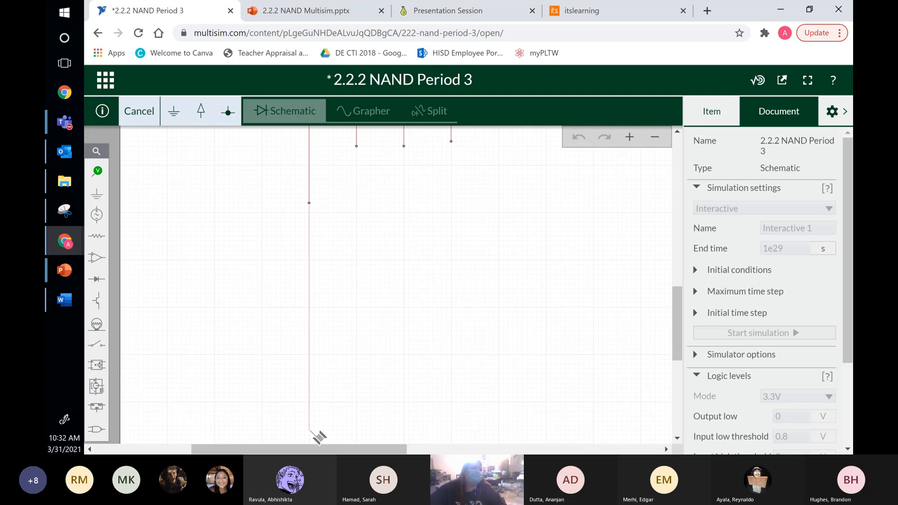
{"action": "left_click", "coordinate": [311, 431]}
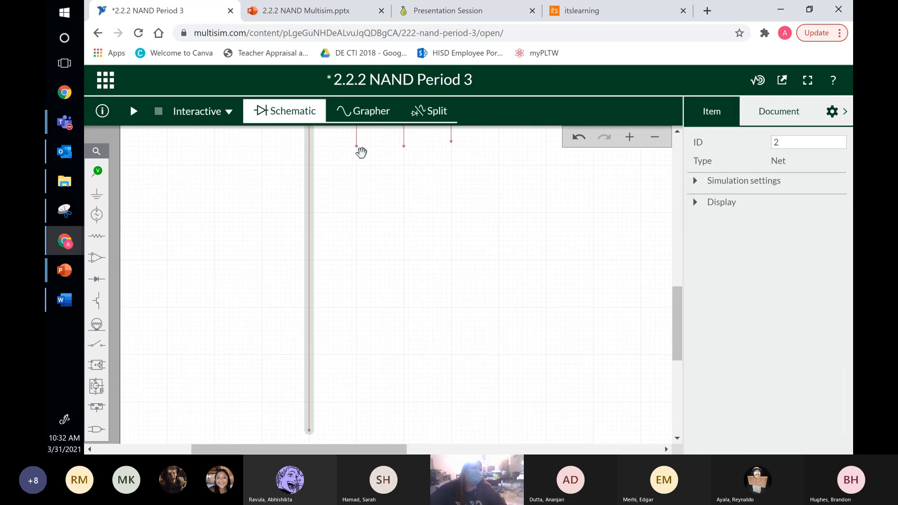
{"action": "left_click", "coordinate": [357, 147]}
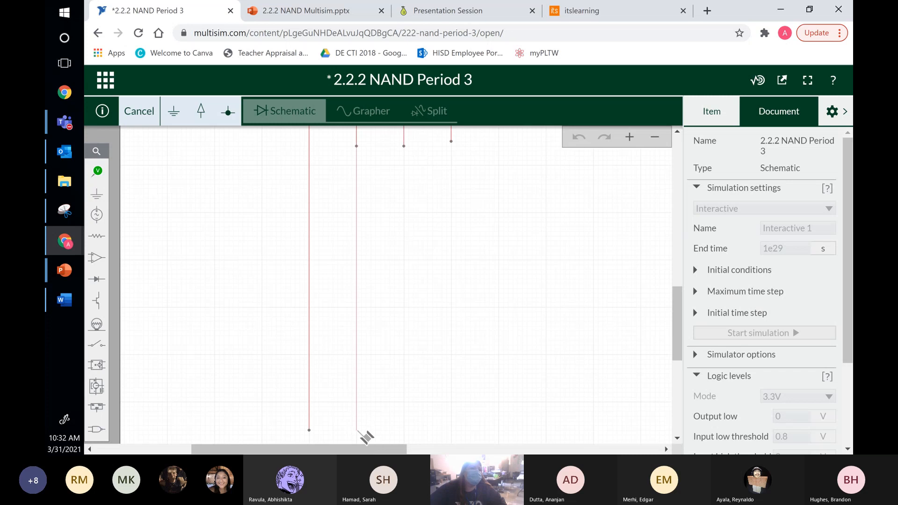
{"action": "left_click", "coordinate": [358, 430]}
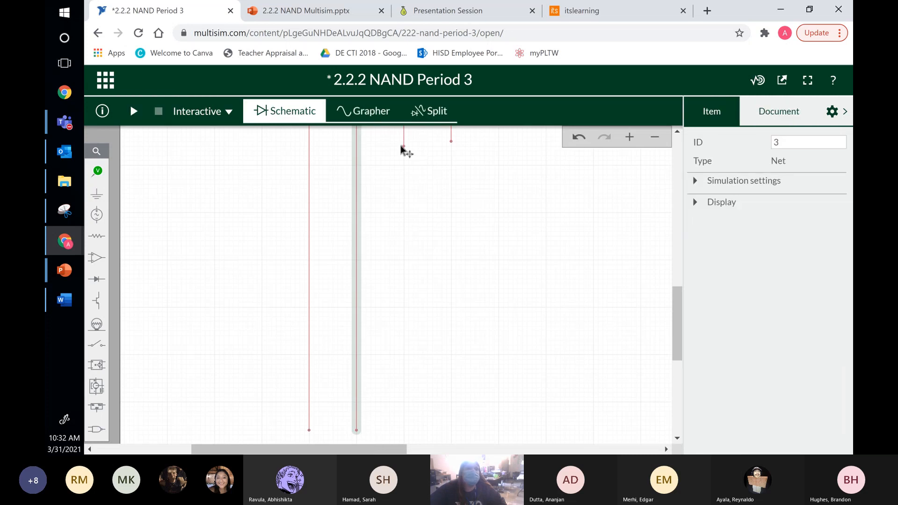
{"action": "left_click", "coordinate": [405, 146]}
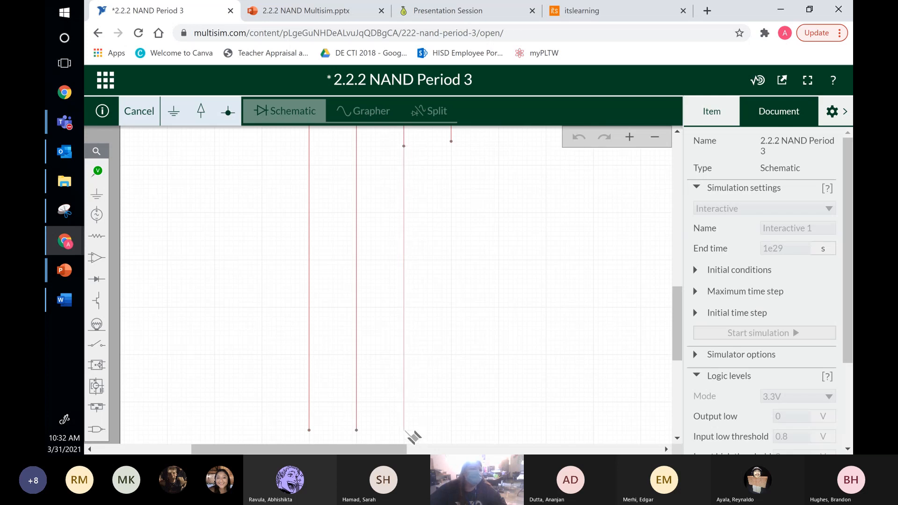
{"action": "left_click", "coordinate": [404, 431]}
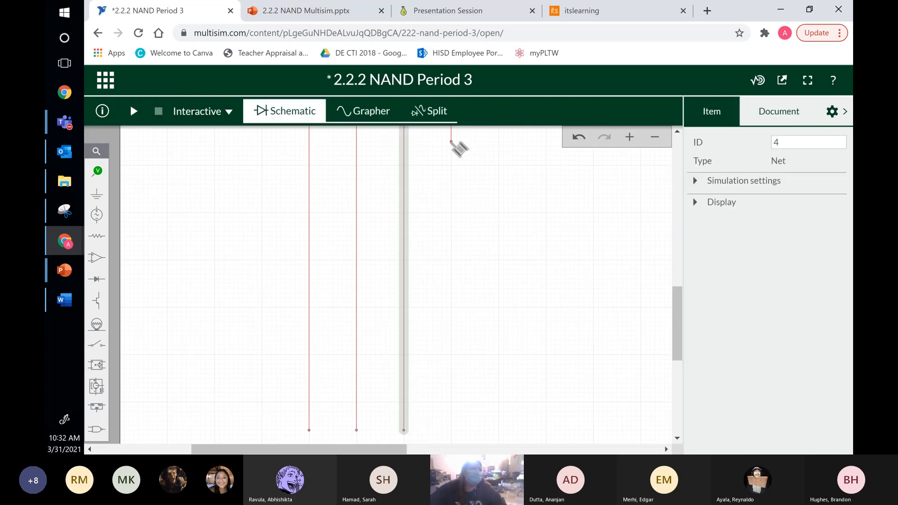
{"action": "left_click", "coordinate": [451, 141]}
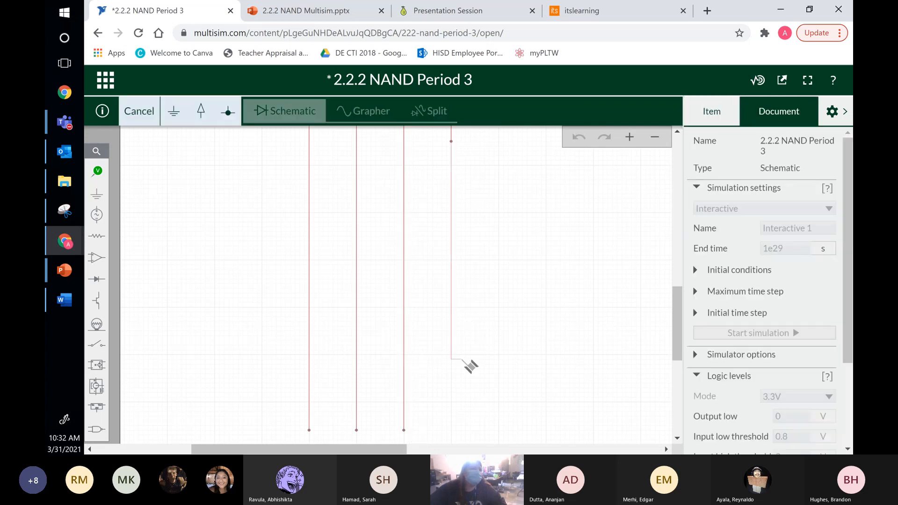
{"action": "left_click", "coordinate": [451, 430]}
{"action": "left_click", "coordinate": [562, 261]}
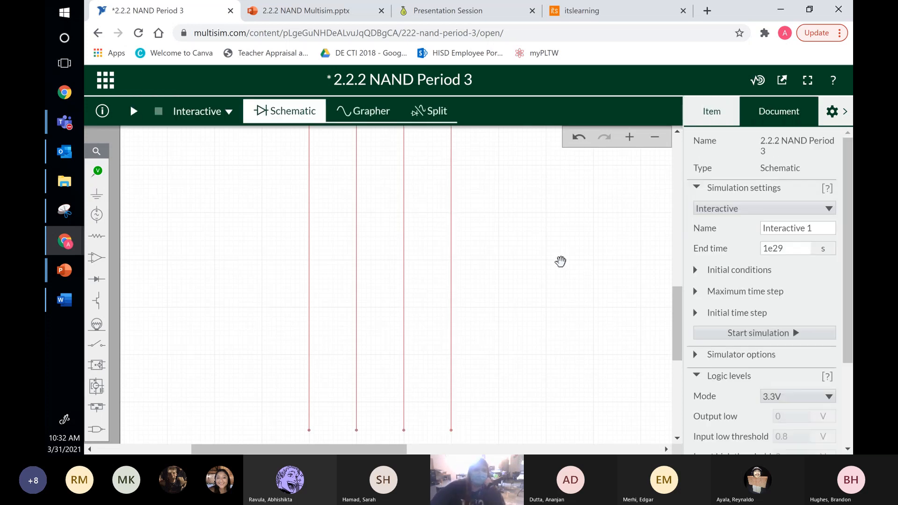
- Look up the simplified Booth SOP expression in the Word activity document and return to the switches in the Multisim schematic
{"action": "scroll", "coordinate": [561, 260], "scroll_direction": "down", "scroll_amount": 2}
{"action": "left_click_drag", "start_coordinate": [560, 238], "coordinate": [496, 403]}
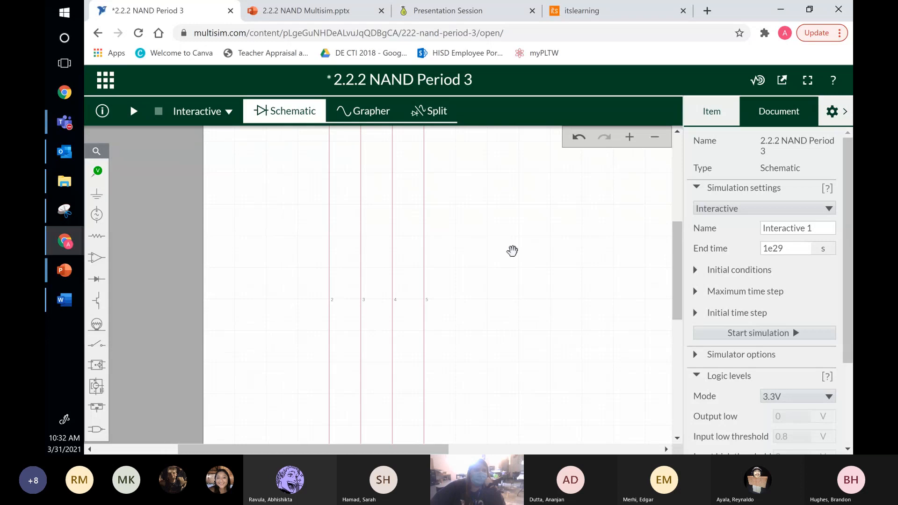
{"action": "left_click_drag", "start_coordinate": [512, 251], "coordinate": [505, 356]}
{"action": "left_click_drag", "start_coordinate": [531, 256], "coordinate": [502, 312]}
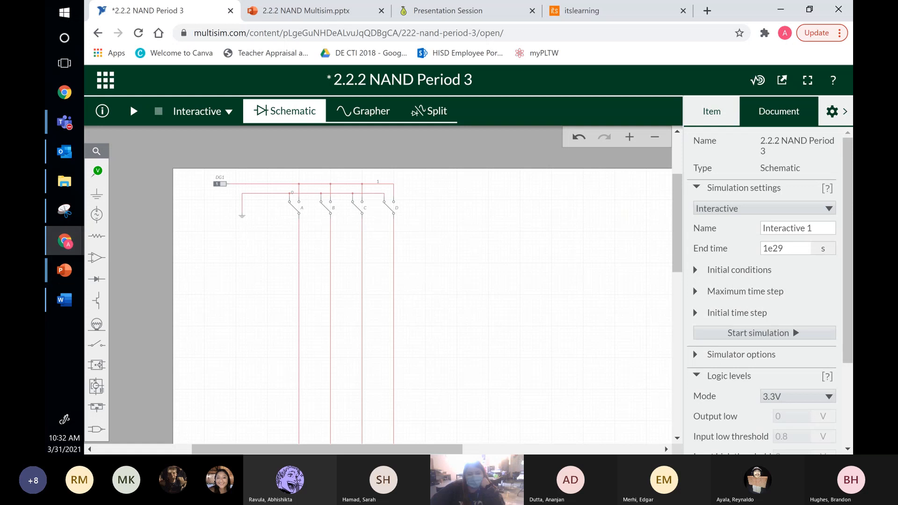
{"action": "key", "text": "alt+Tab"}
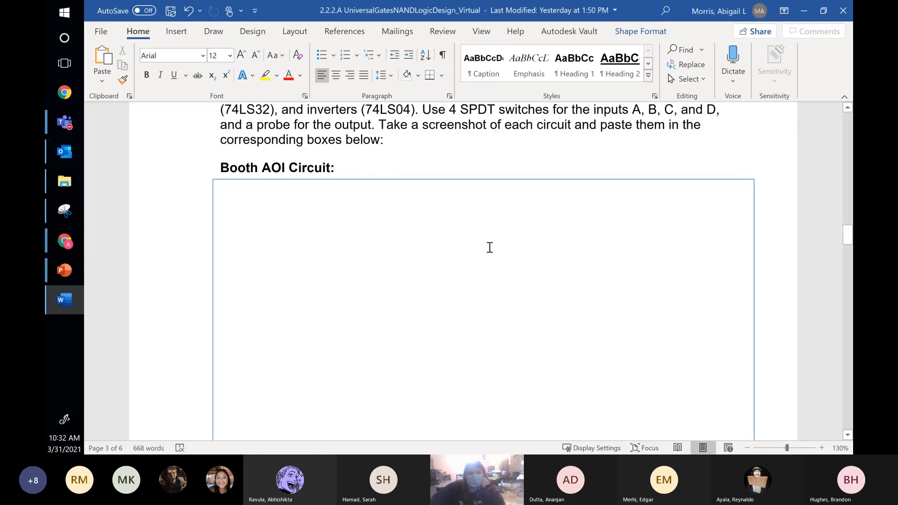
{"action": "scroll", "coordinate": [255, 243], "scroll_direction": "up", "scroll_amount": 10}
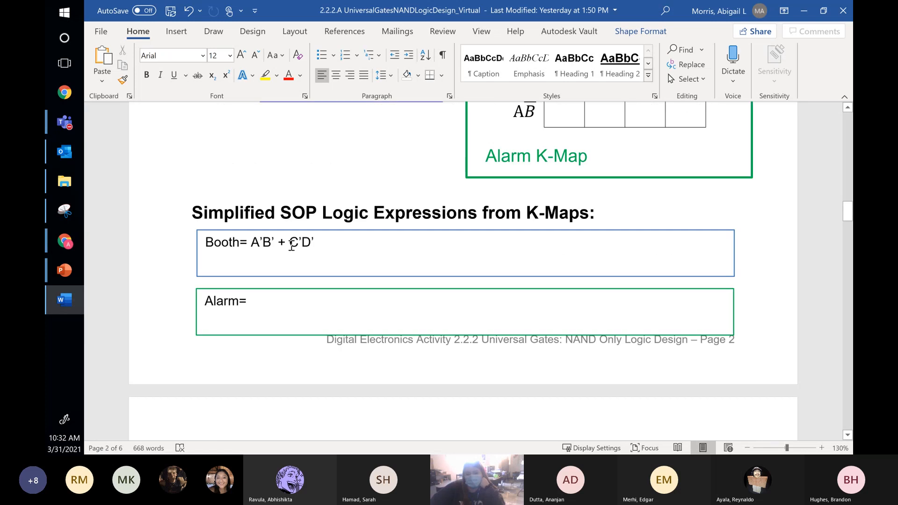
{"action": "left_click", "coordinate": [805, 9]}
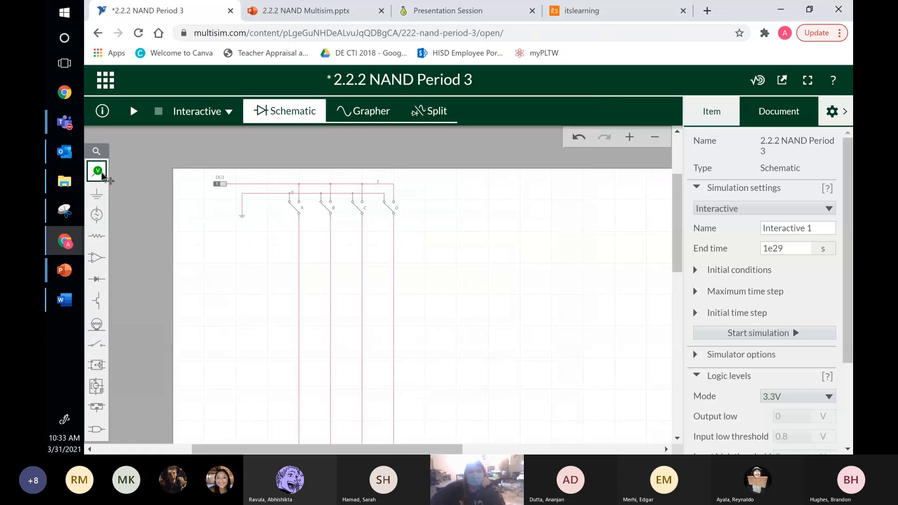
- Place a text annotation beside switch D on the schematic and set its text to Booth=A'B'+C'D'
{"action": "left_click", "coordinate": [103, 175]}
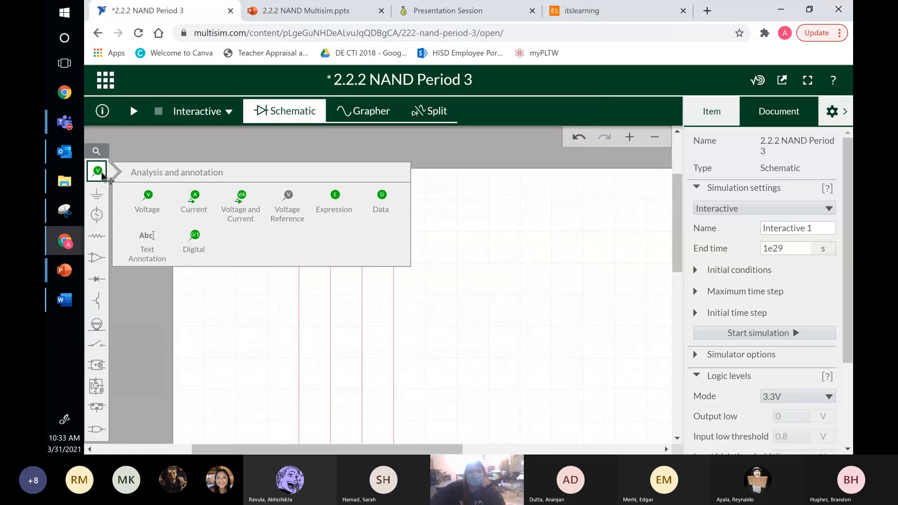
{"action": "left_click", "coordinate": [148, 248]}
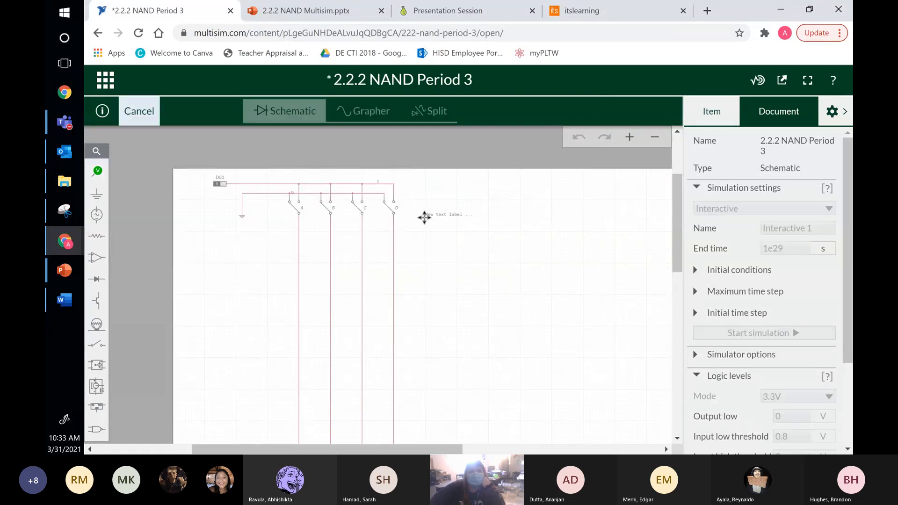
{"action": "left_click", "coordinate": [419, 220]}
{"action": "left_click", "coordinate": [817, 169]}
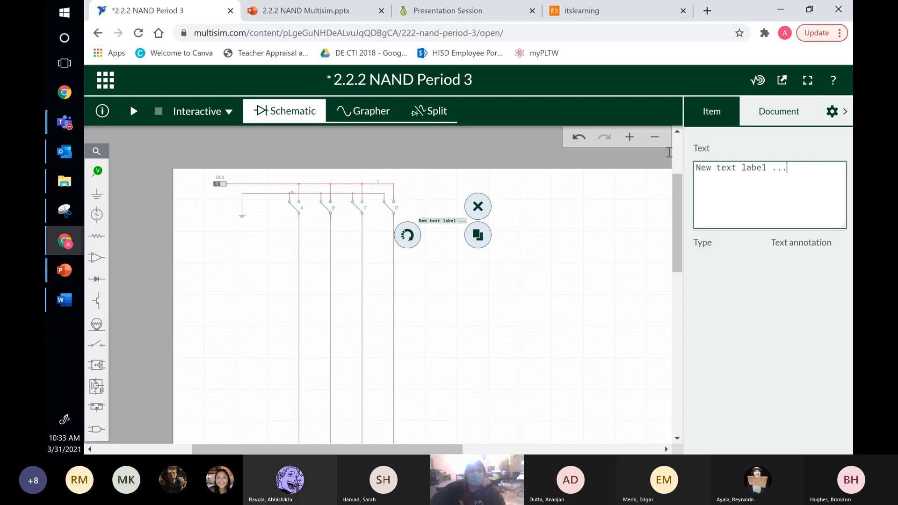
{"action": "left_click_drag", "start_coordinate": [669, 152], "coordinate": [674, 159]}
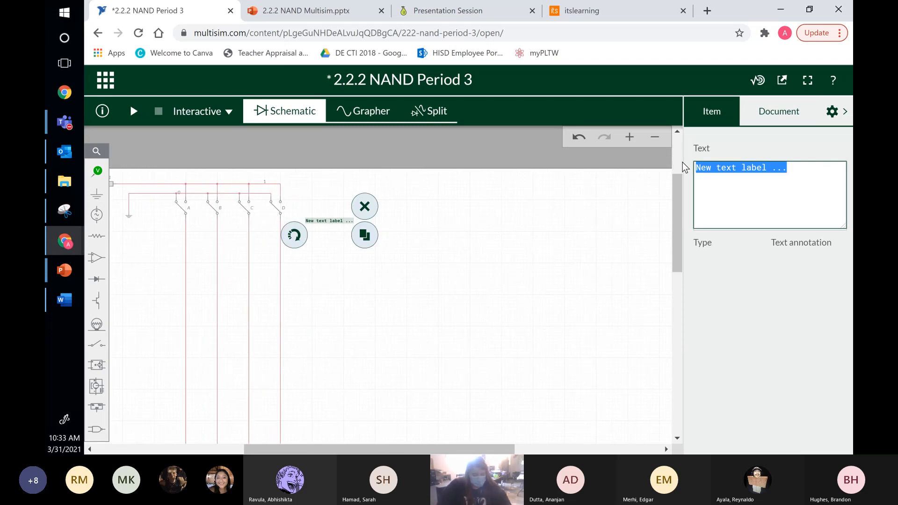
{"action": "type", "text": "Booth="}
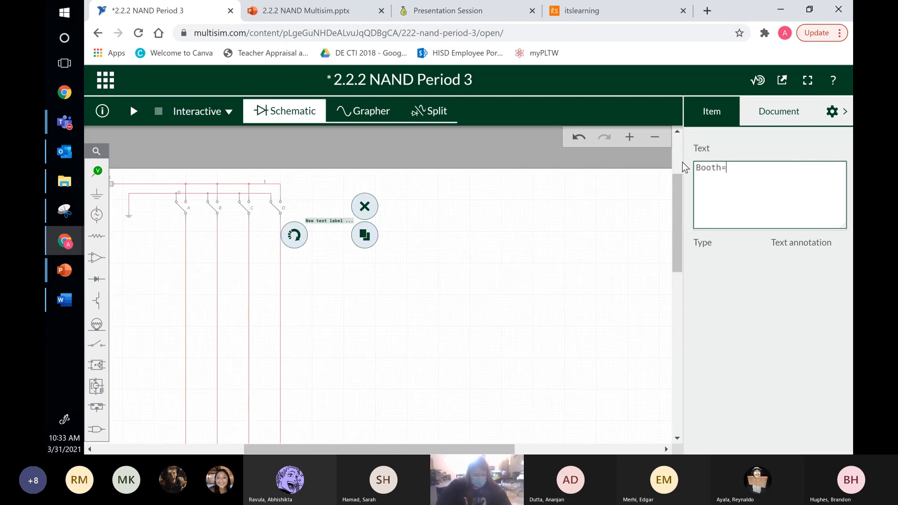
{"action": "type", "text": "A'B'+C'D'"}
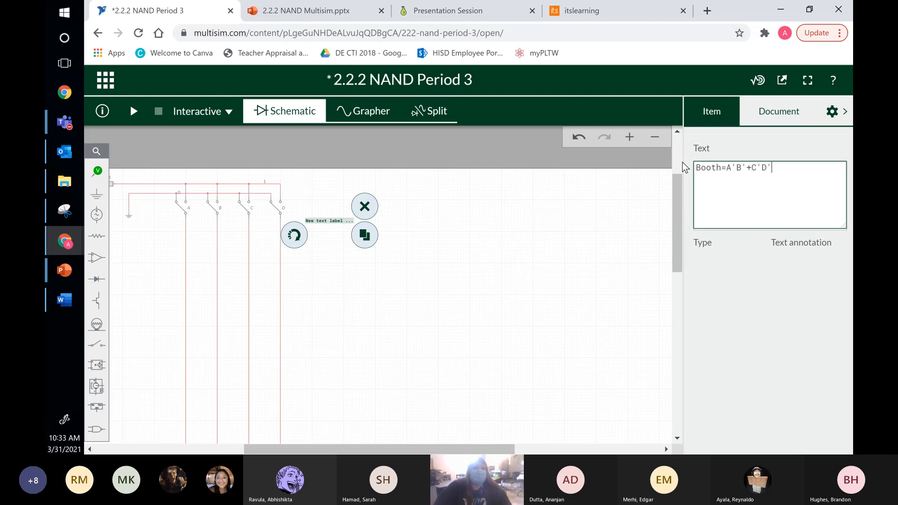
{"action": "left_click", "coordinate": [498, 322]}
- Place a digital inverter just below the Booth=A'B'+C'D' annotation, beside switch D's vertical line
{"action": "scroll", "coordinate": [377, 239], "scroll_direction": "up", "scroll_amount": 2}
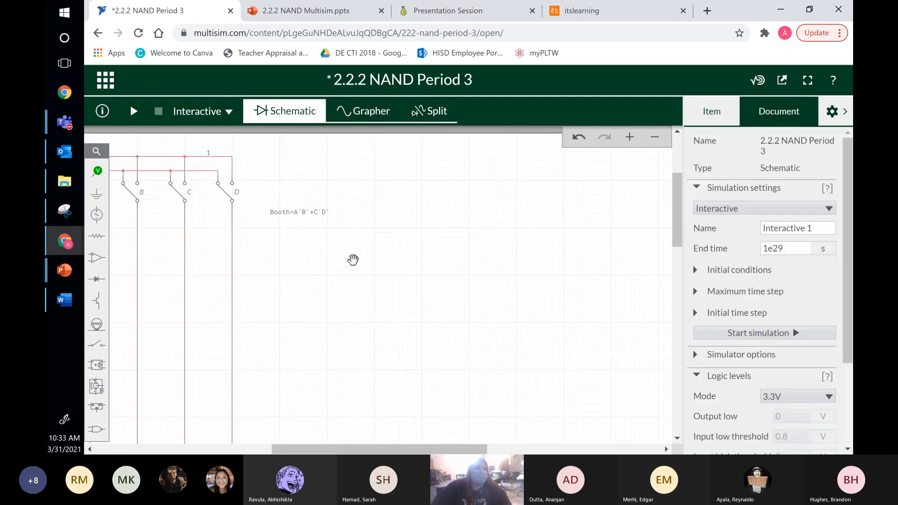
{"action": "left_click_drag", "start_coordinate": [353, 259], "coordinate": [585, 271]}
{"action": "scroll", "coordinate": [515, 293], "scroll_direction": "up", "scroll_amount": 1}
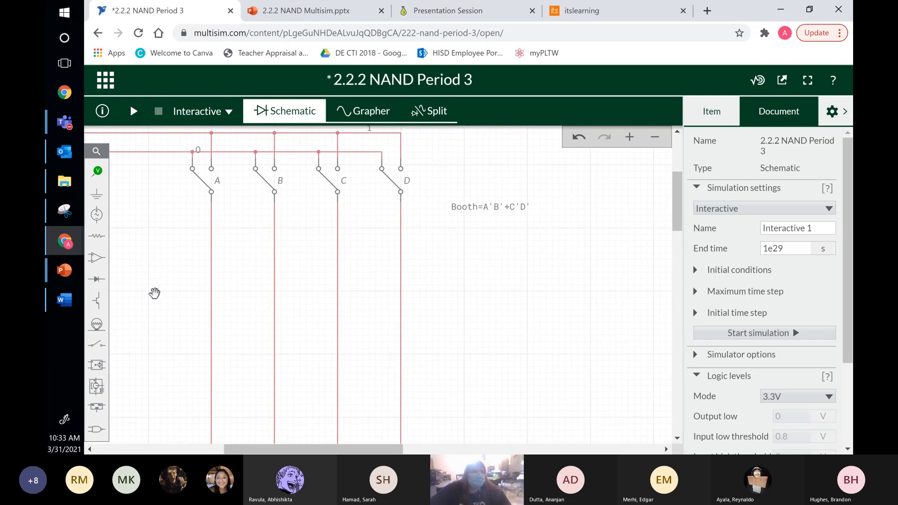
{"action": "left_click", "coordinate": [97, 428]}
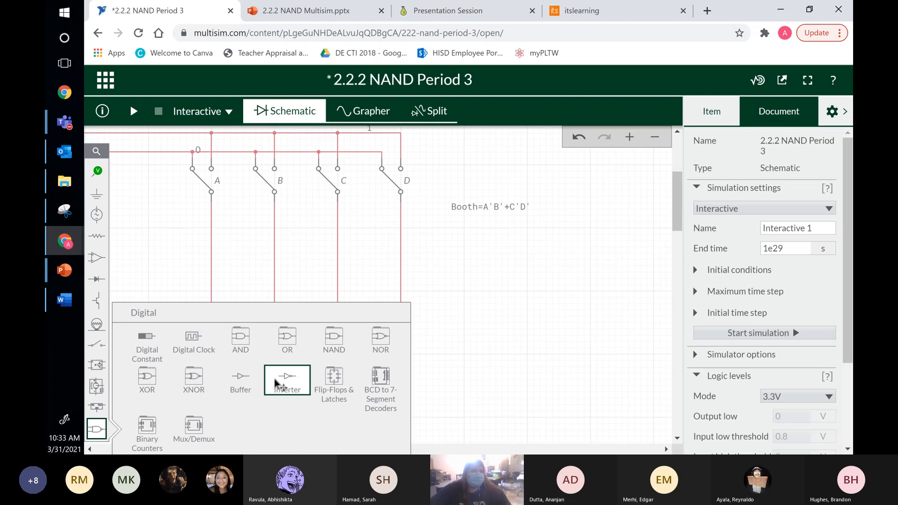
{"action": "left_click", "coordinate": [289, 378]}
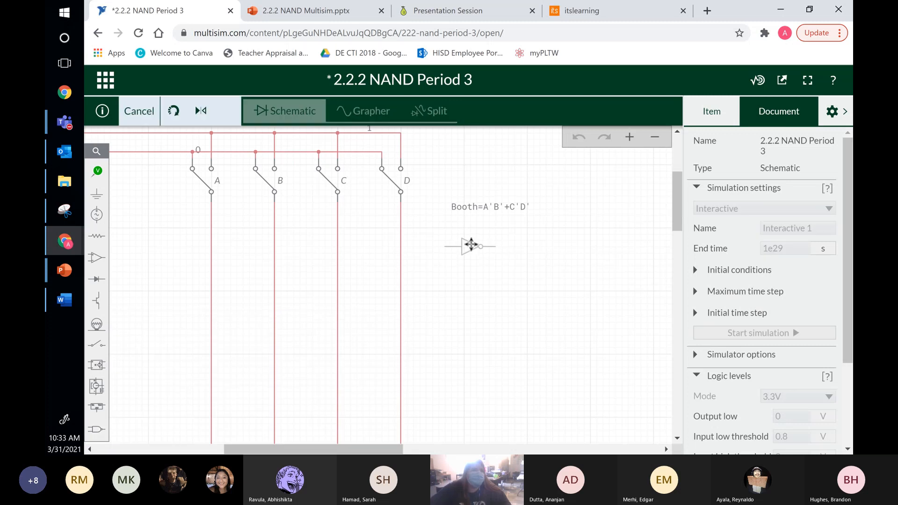
{"action": "left_click", "coordinate": [472, 237]}
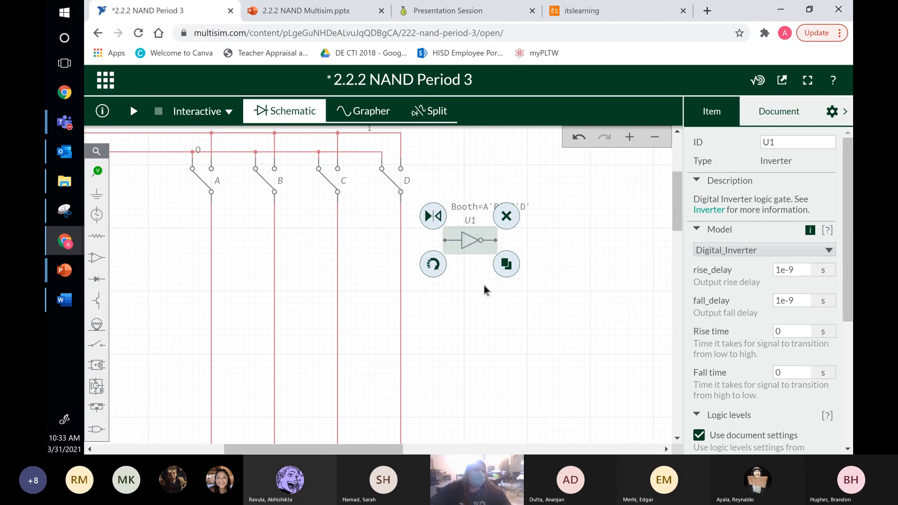
- Duplicate the inverter three times, stacking the copies below it to make a vertical column of four
{"action": "left_click", "coordinate": [506, 264]}
{"action": "left_click", "coordinate": [470, 276]}
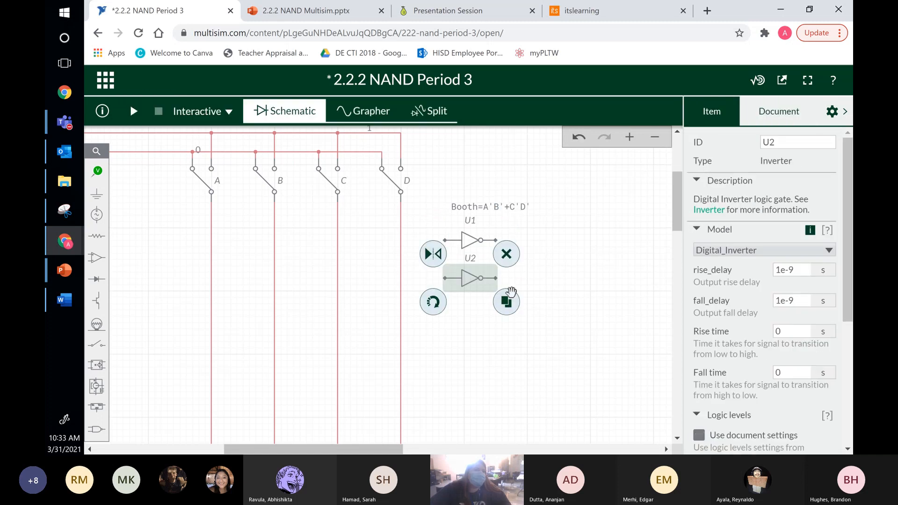
{"action": "left_click", "coordinate": [506, 302]}
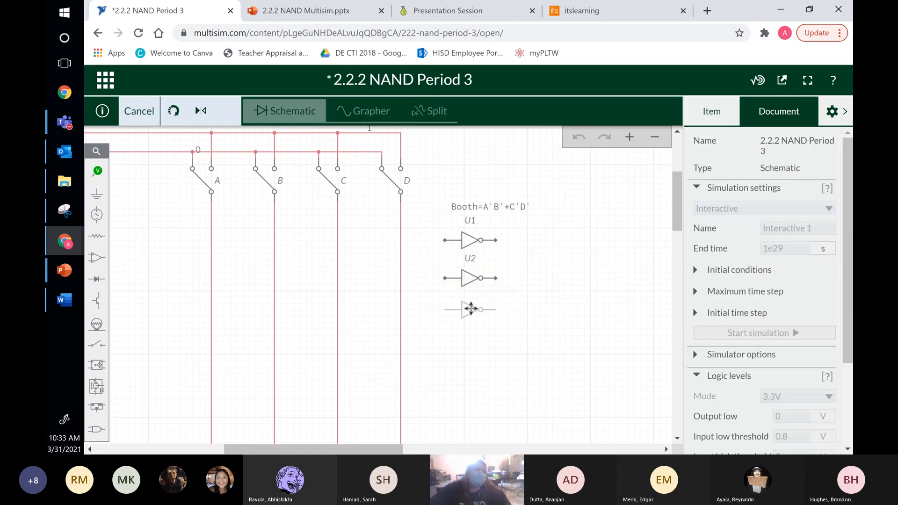
{"action": "left_click", "coordinate": [474, 309]}
{"action": "left_click", "coordinate": [506, 333]}
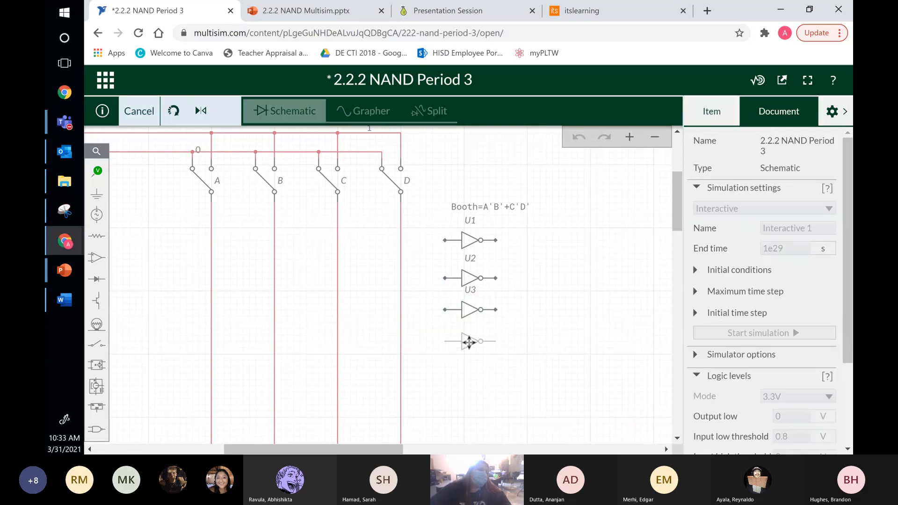
{"action": "left_click", "coordinate": [468, 340]}
- Wire the input of inverter U1 straight across to switch A's vertical line
{"action": "left_click_drag", "start_coordinate": [422, 240], "coordinate": [430, 240]}
{"action": "left_click", "coordinate": [454, 240]}
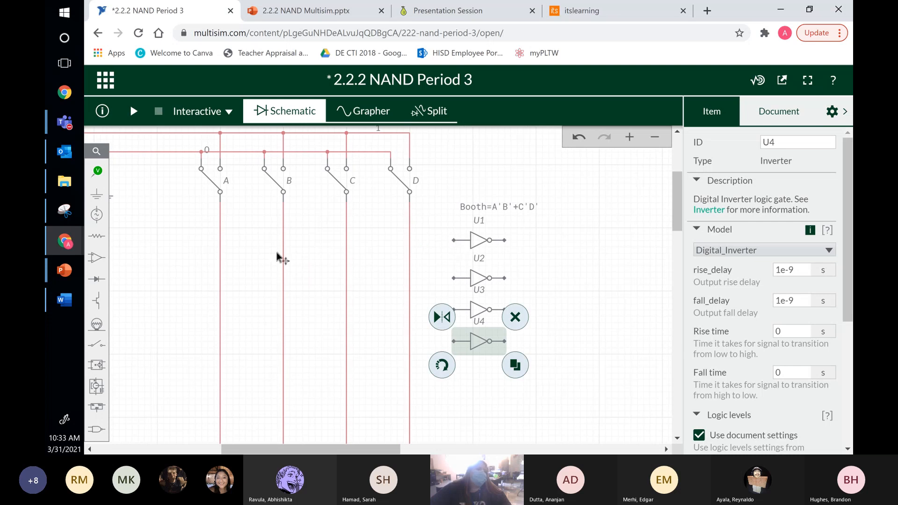
{"action": "left_click", "coordinate": [220, 241]}
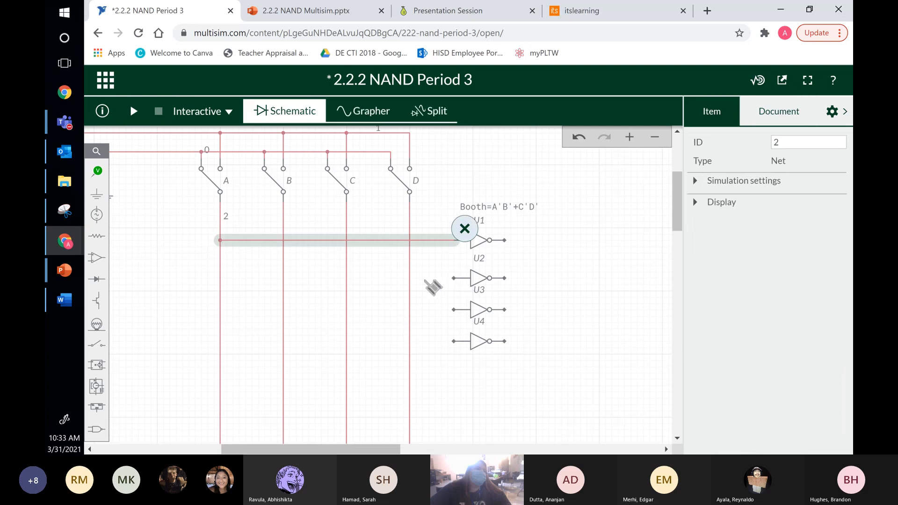
{"action": "left_click", "coordinate": [452, 278]}
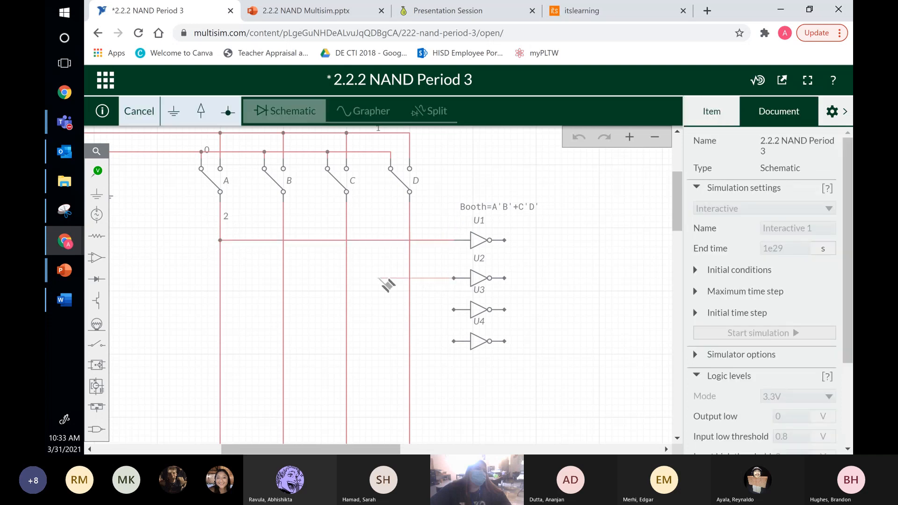
{"action": "left_click", "coordinate": [283, 273]}
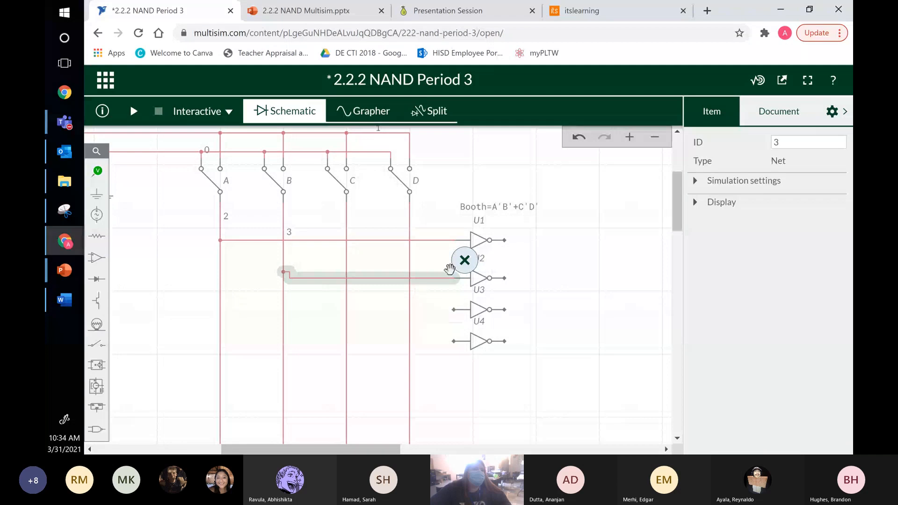
{"action": "key", "text": "Delete"}
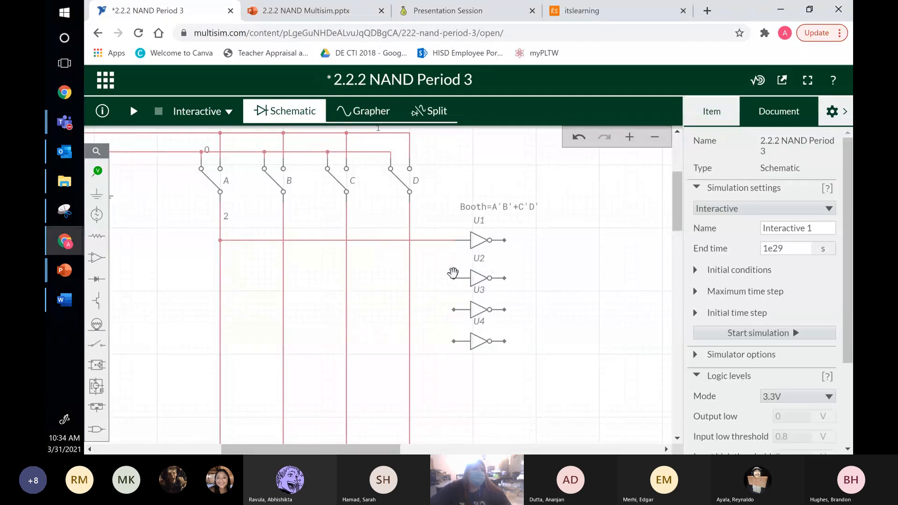
- Wire the inputs of inverters U2, U3 and U4 straight across to the vertical lines of switches B, C and D respectively
{"action": "left_click", "coordinate": [453, 278]}
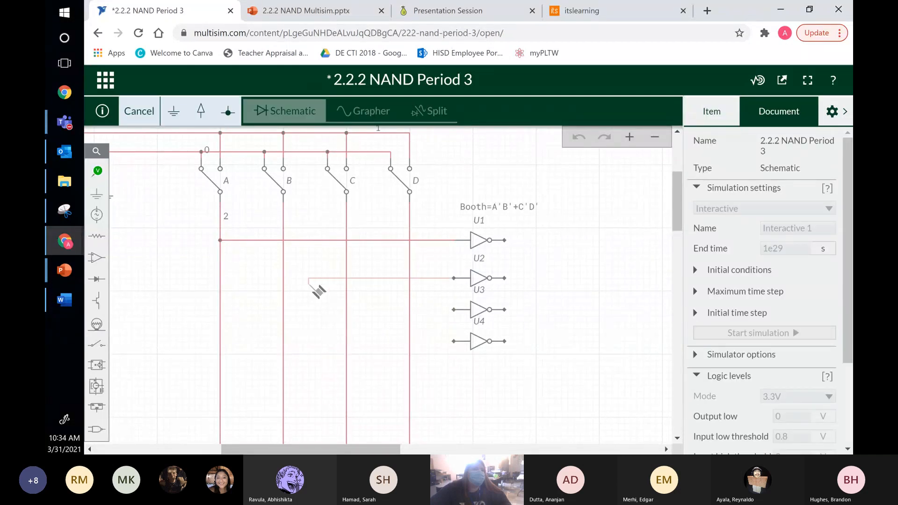
{"action": "left_click", "coordinate": [284, 279]}
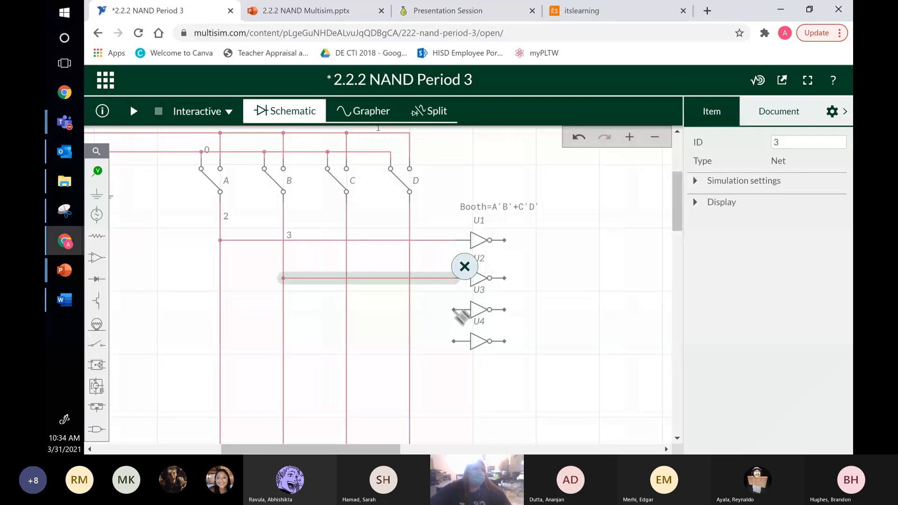
{"action": "left_click", "coordinate": [454, 310]}
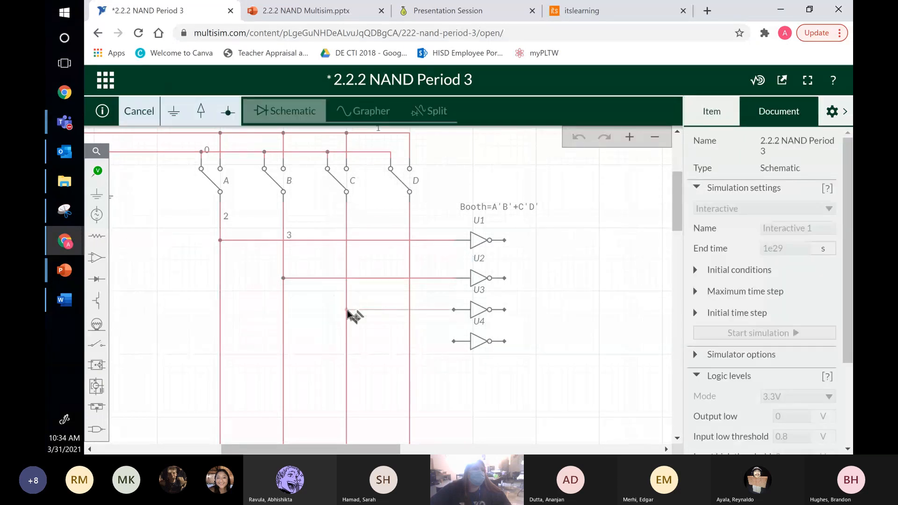
{"action": "left_click", "coordinate": [347, 311]}
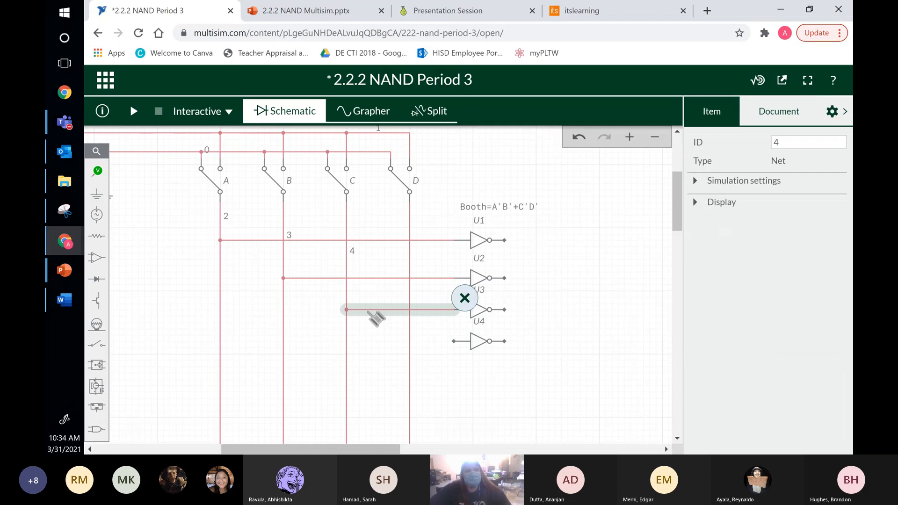
{"action": "left_click", "coordinate": [454, 342]}
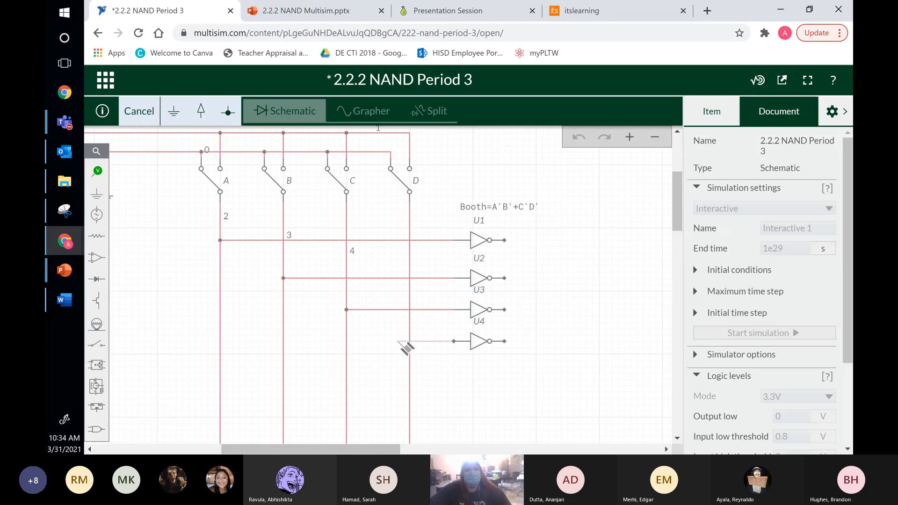
{"action": "left_click", "coordinate": [410, 343]}
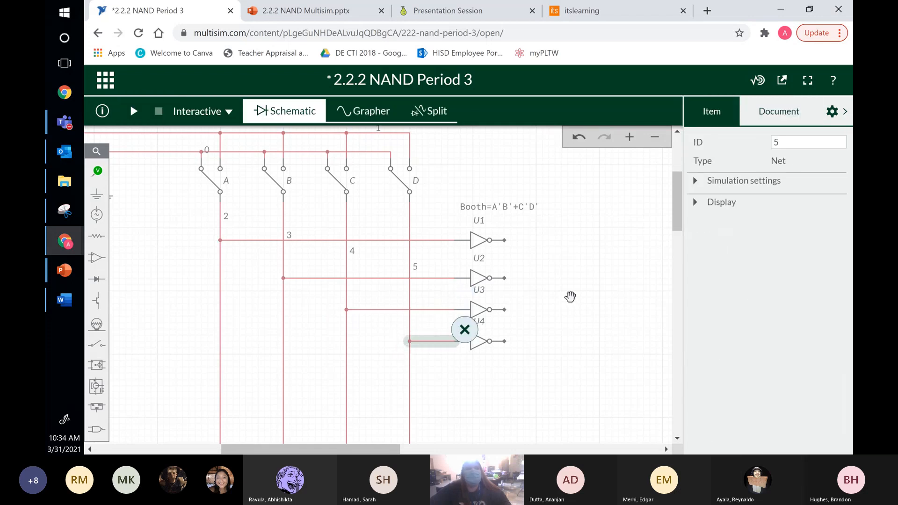
{"action": "left_click", "coordinate": [572, 296]}
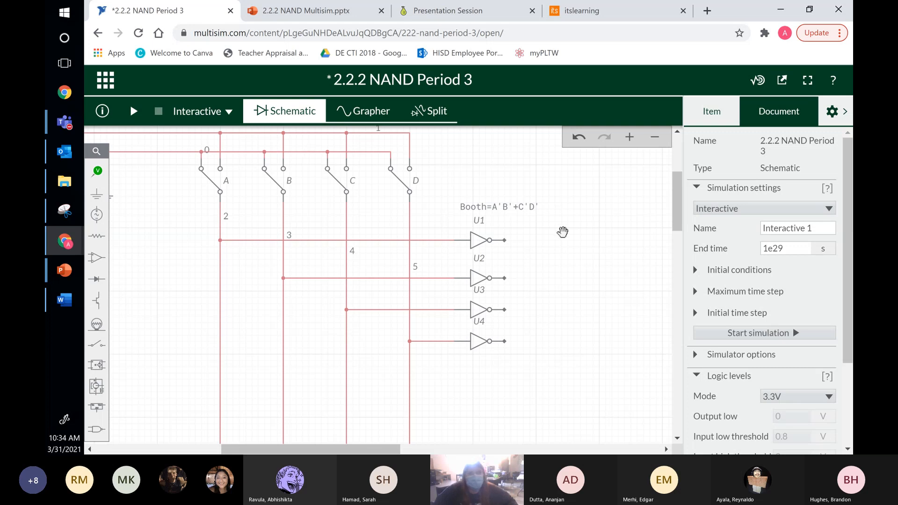
- Place a 2-input AND gate beyond the outputs of inverters U1 and U2, centred between them
{"action": "left_click_drag", "start_coordinate": [563, 232], "coordinate": [496, 232]}
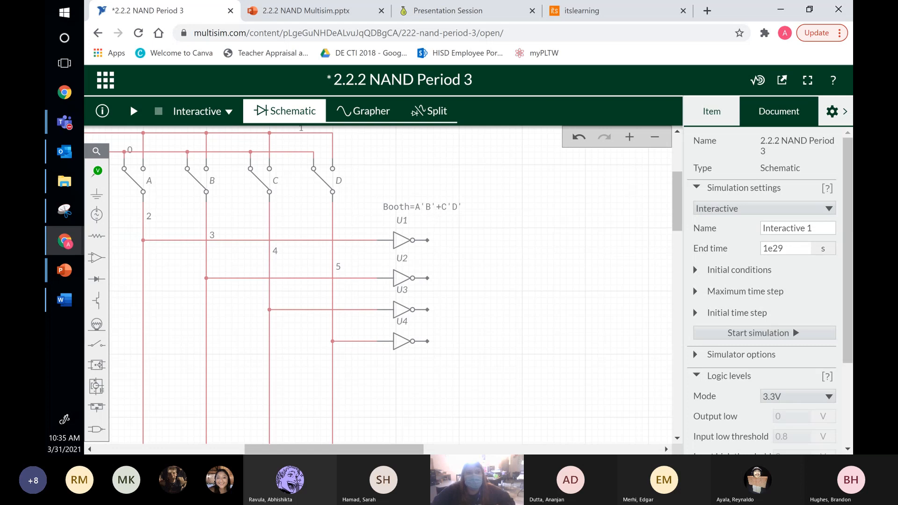
{"action": "left_click", "coordinate": [97, 435]}
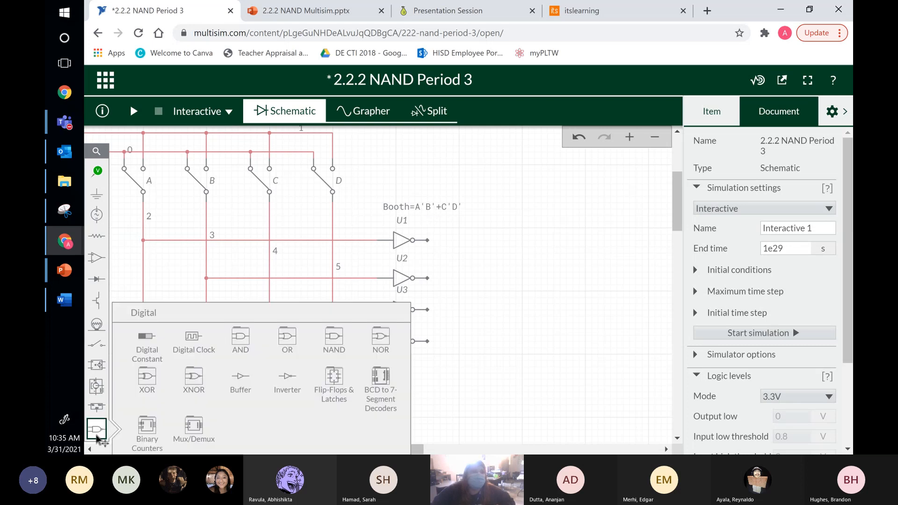
{"action": "left_click", "coordinate": [244, 344]}
{"action": "left_click", "coordinate": [146, 413]}
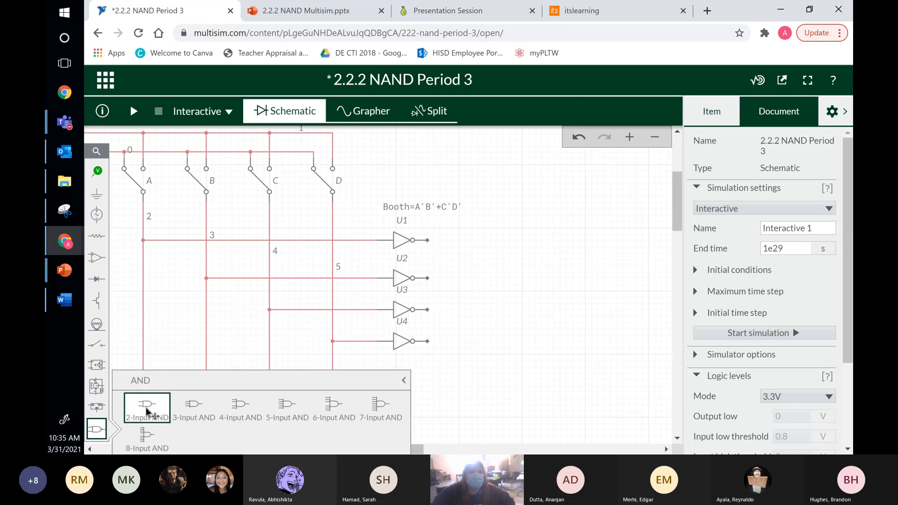
{"action": "left_click", "coordinate": [490, 258]}
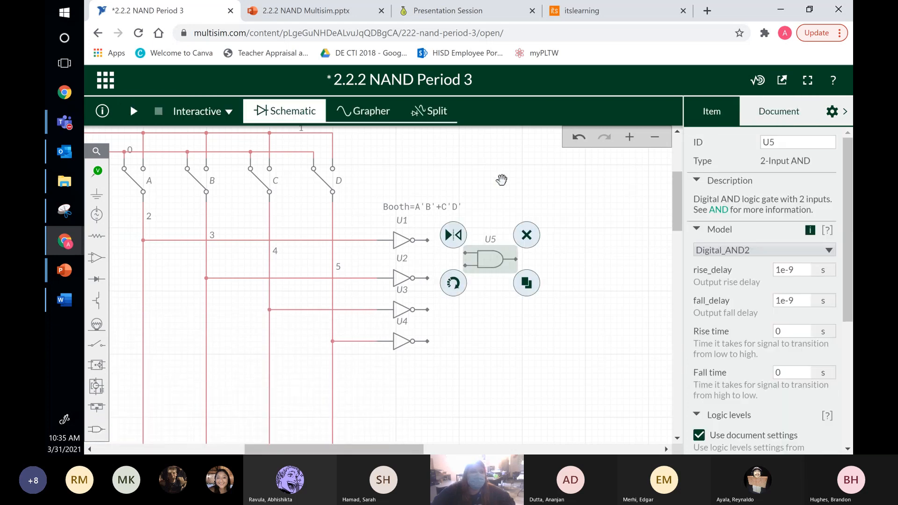
{"action": "left_click", "coordinate": [491, 217]}
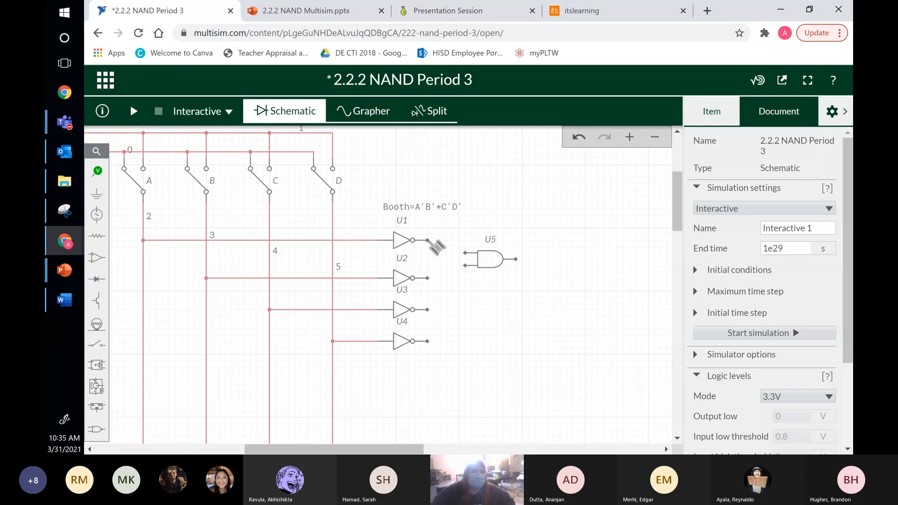
- Wire the outputs of inverters U1 and U2 to the upper and lower inputs of AND gate U5
{"action": "left_click", "coordinate": [427, 240]}
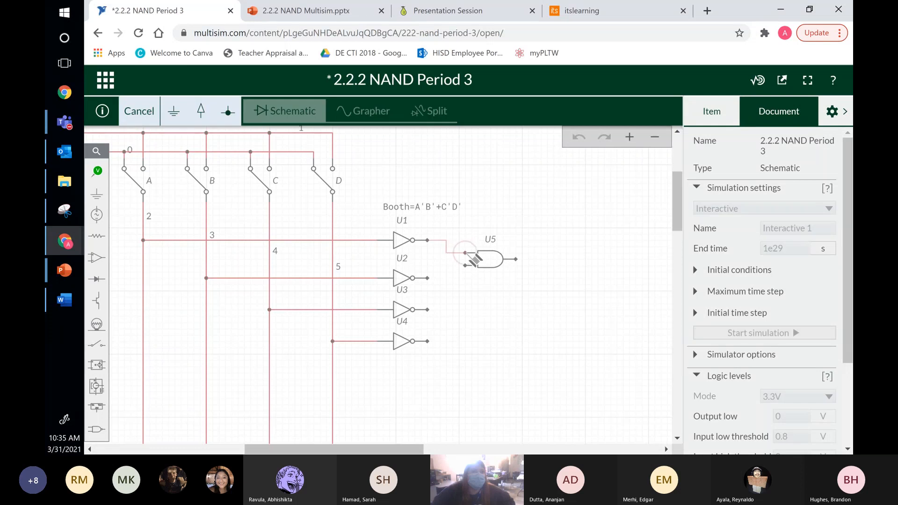
{"action": "left_click", "coordinate": [466, 254]}
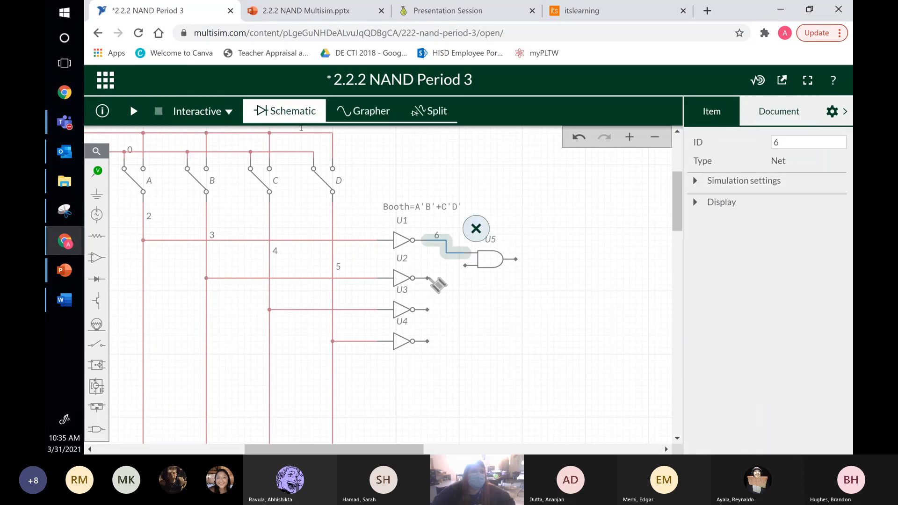
{"action": "left_click", "coordinate": [428, 278]}
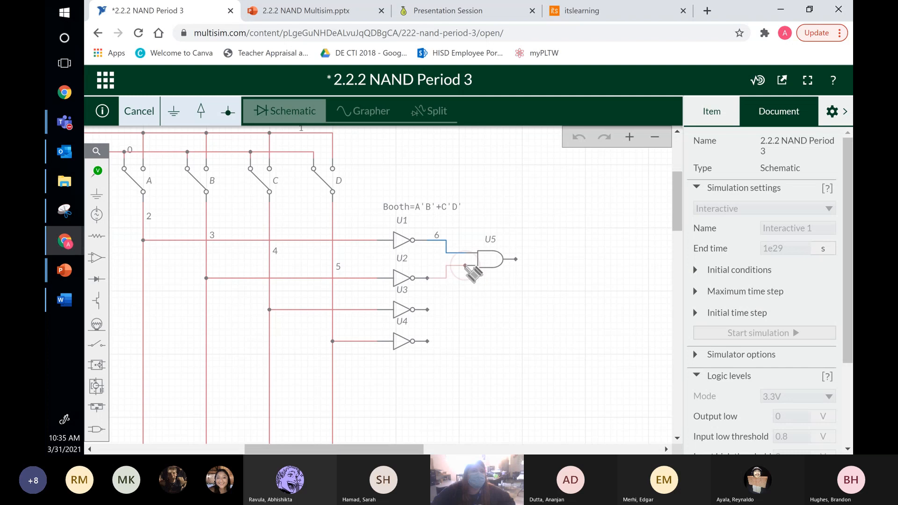
{"action": "left_click", "coordinate": [466, 267]}
- Duplicate AND gate U5 and place the copy beyond the outputs of inverters U3 and U4
{"action": "left_click", "coordinate": [500, 259]}
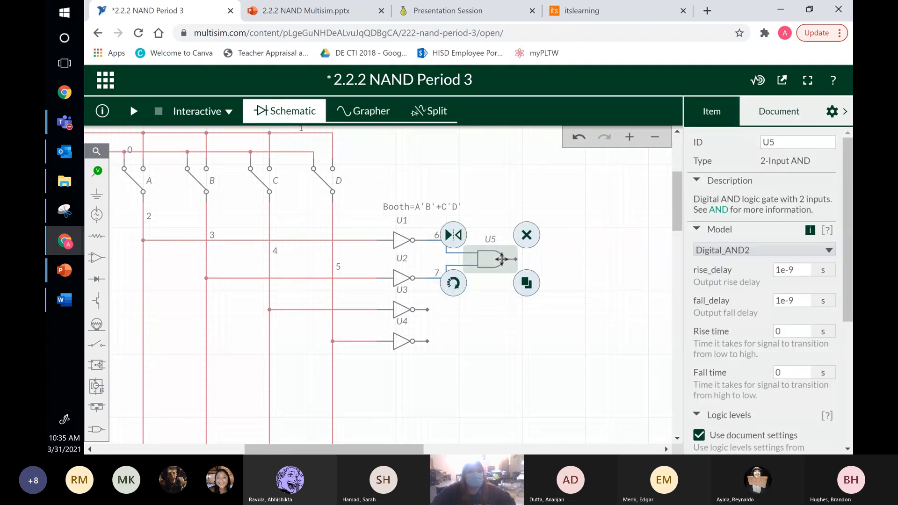
{"action": "left_click", "coordinate": [525, 283]}
{"action": "left_click", "coordinate": [496, 328]}
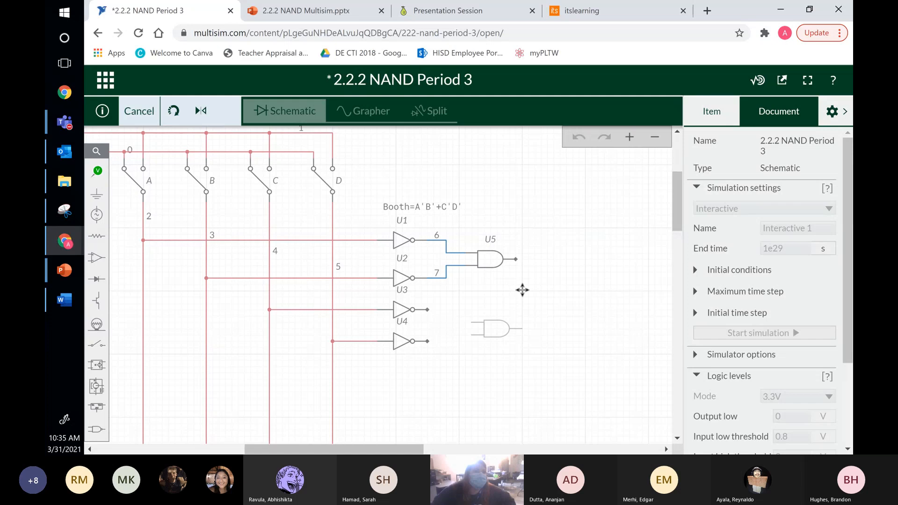
{"action": "left_click", "coordinate": [453, 312]}
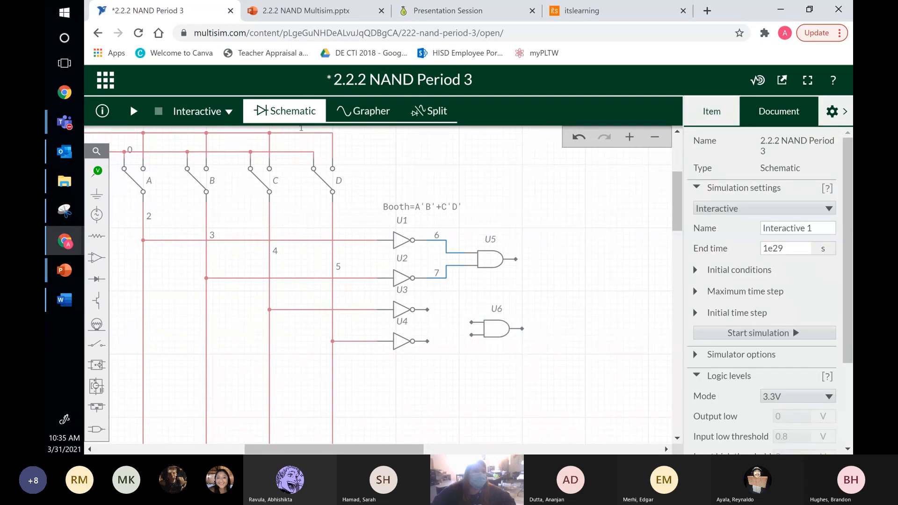
- Wire the outputs of inverters U3 and U4 to the upper and lower inputs of AND gate U6
{"action": "left_click", "coordinate": [427, 309]}
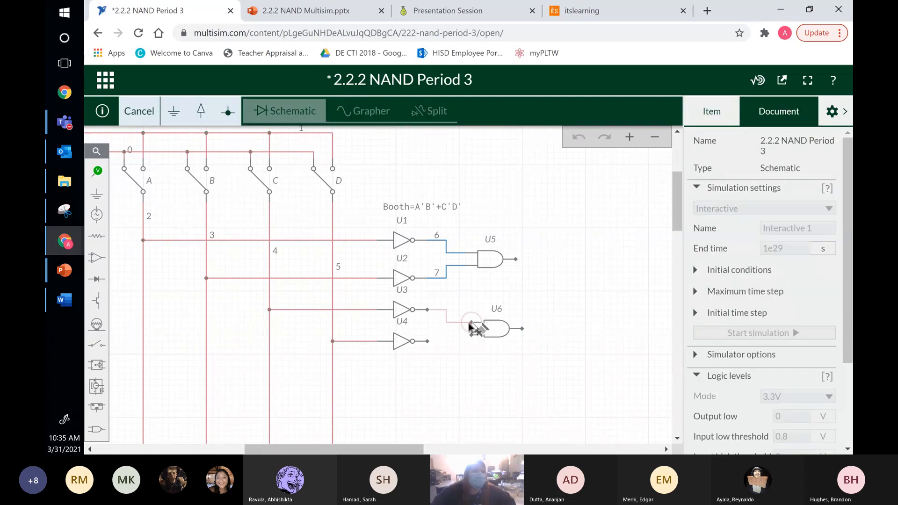
{"action": "left_click", "coordinate": [472, 322]}
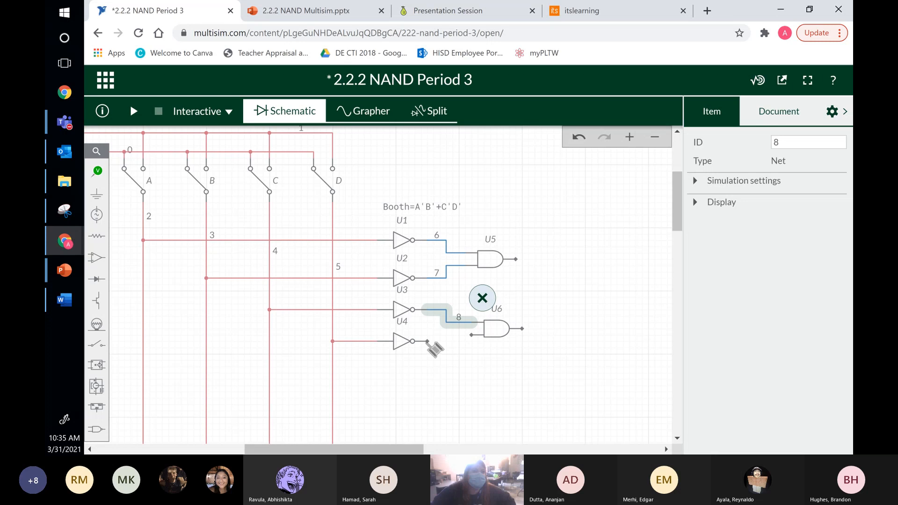
{"action": "left_click", "coordinate": [427, 341]}
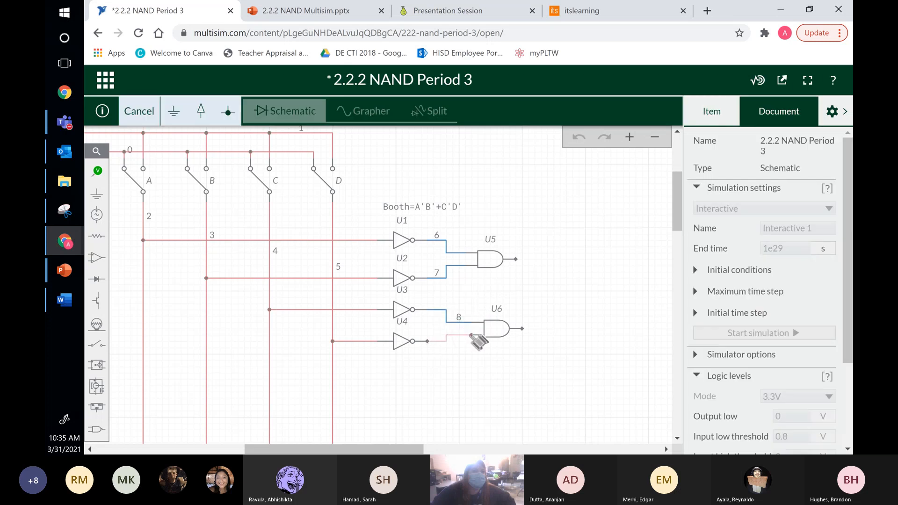
{"action": "left_click", "coordinate": [472, 336]}
{"action": "left_click", "coordinate": [545, 267]}
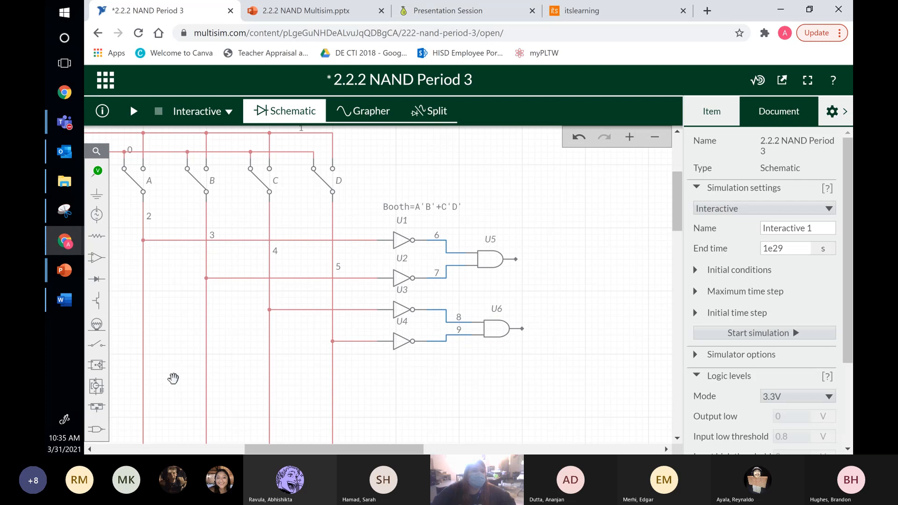
- Place a 2-input OR gate beyond the outputs of AND gates U5 and U6, centred between them
{"action": "left_click", "coordinate": [99, 430]}
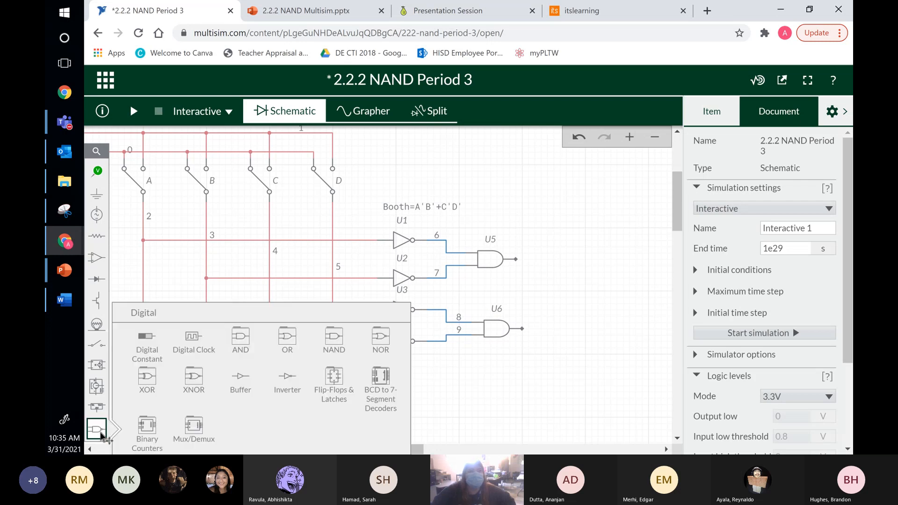
{"action": "left_click", "coordinate": [283, 350]}
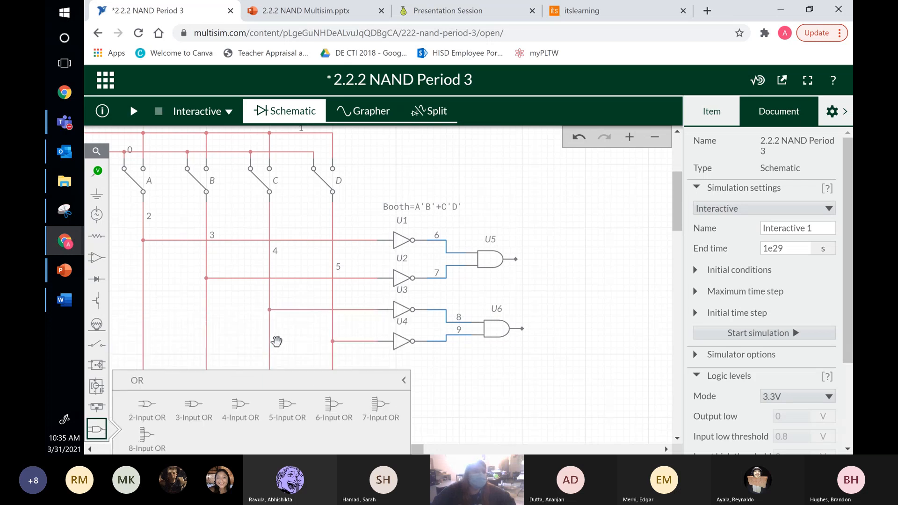
{"action": "left_click", "coordinate": [161, 417]}
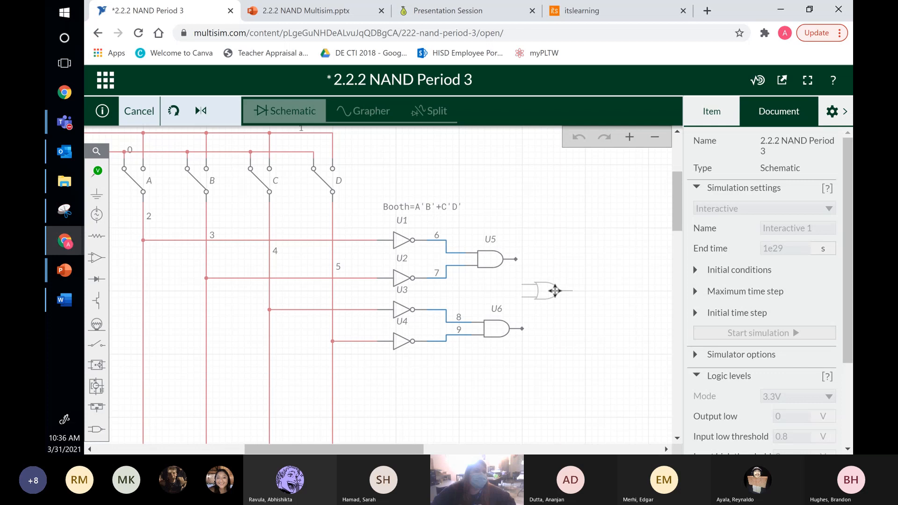
{"action": "left_click", "coordinate": [599, 292]}
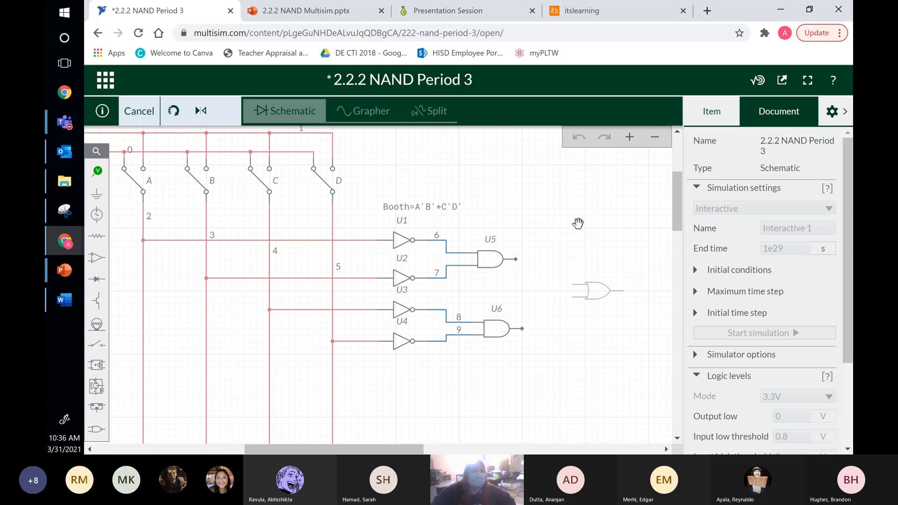
- Wire the outputs of AND gates U5 and U6 to the upper and lower inputs of OR gate U7
{"action": "left_click", "coordinate": [519, 266]}
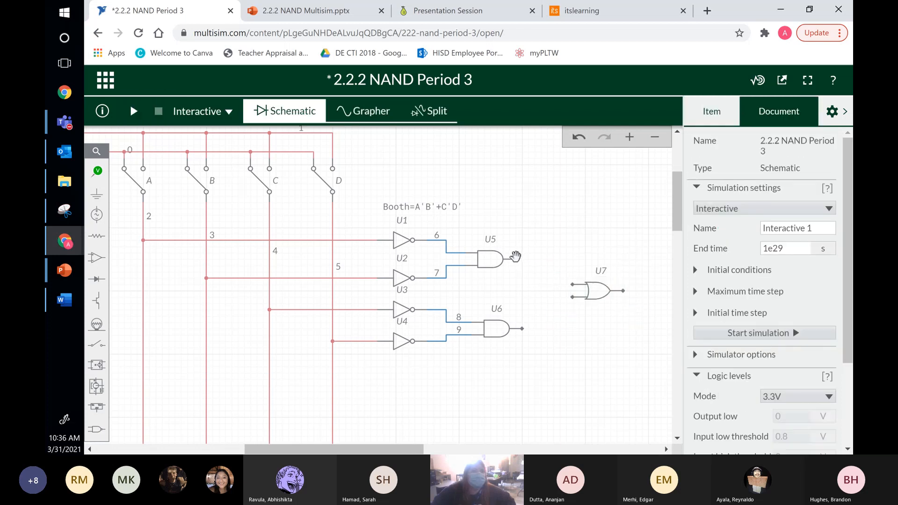
{"action": "mouse_move", "coordinate": [516, 259]}
{"action": "left_mouse_down"}
{"action": "mouse_move", "coordinate": [552, 289]}
{"action": "mouse_move", "coordinate": [578, 289]}
{"action": "left_mouse_up"}
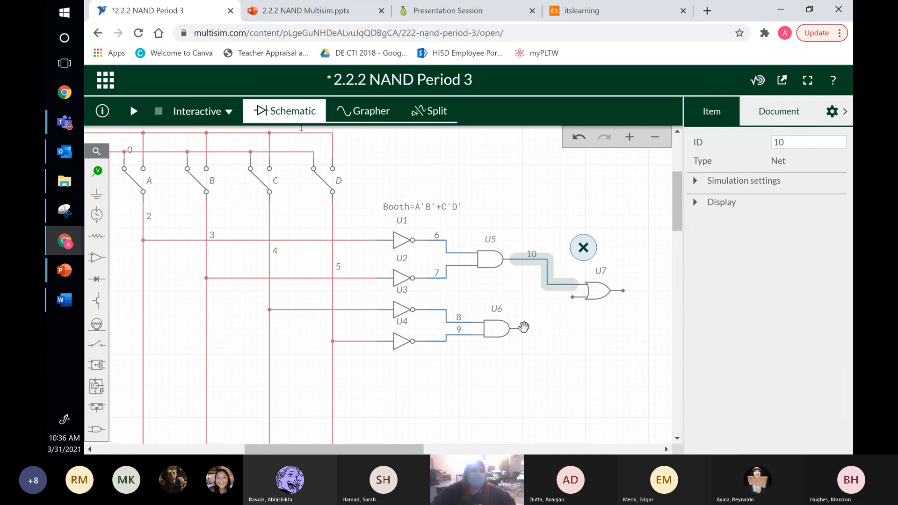
{"action": "left_click_drag", "start_coordinate": [523, 329], "coordinate": [579, 304]}
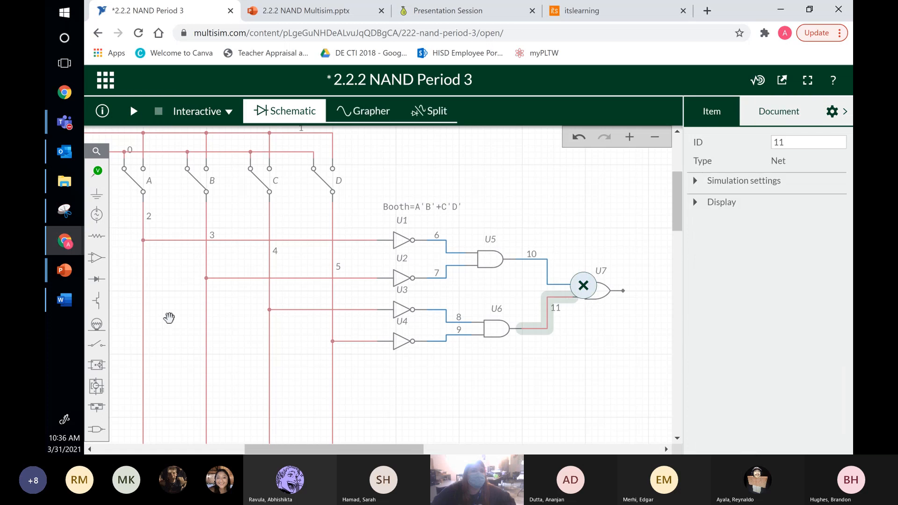
- Place a digital probe above and beyond OR gate U7 and wire the gate's output to it
{"action": "left_click", "coordinate": [99, 172]}
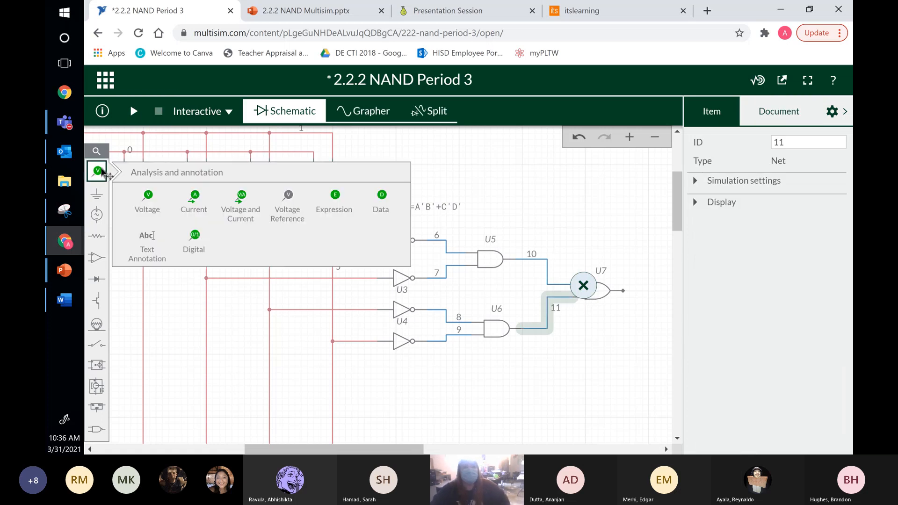
{"action": "left_click", "coordinate": [194, 236]}
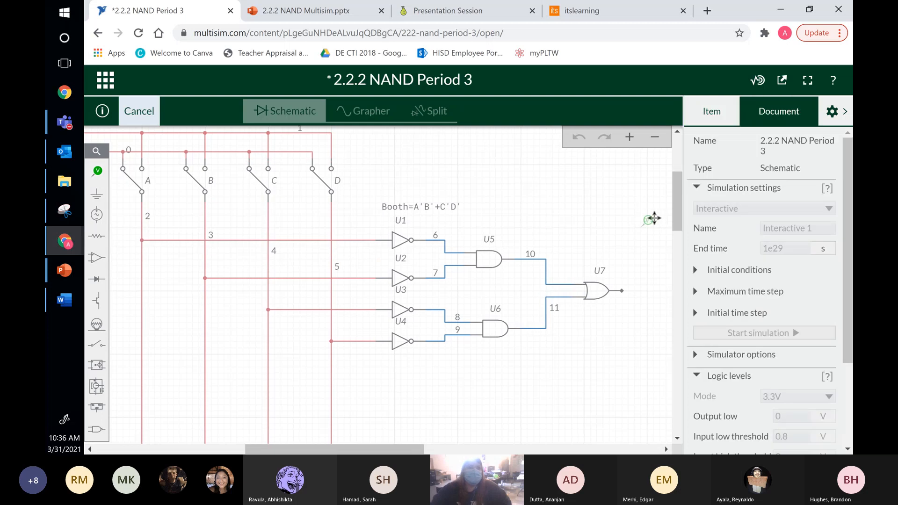
{"action": "left_click", "coordinate": [652, 218]}
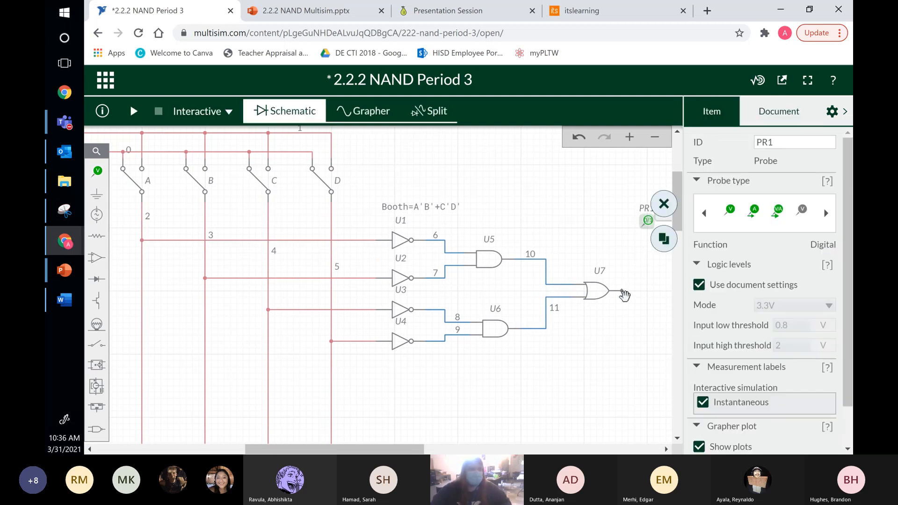
{"action": "left_click", "coordinate": [623, 291]}
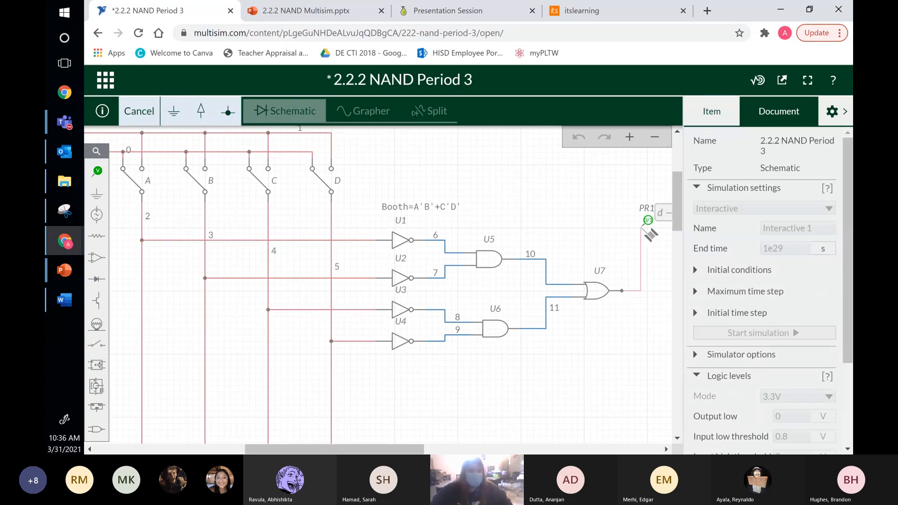
{"action": "left_click", "coordinate": [641, 242]}
{"action": "left_click", "coordinate": [530, 386]}
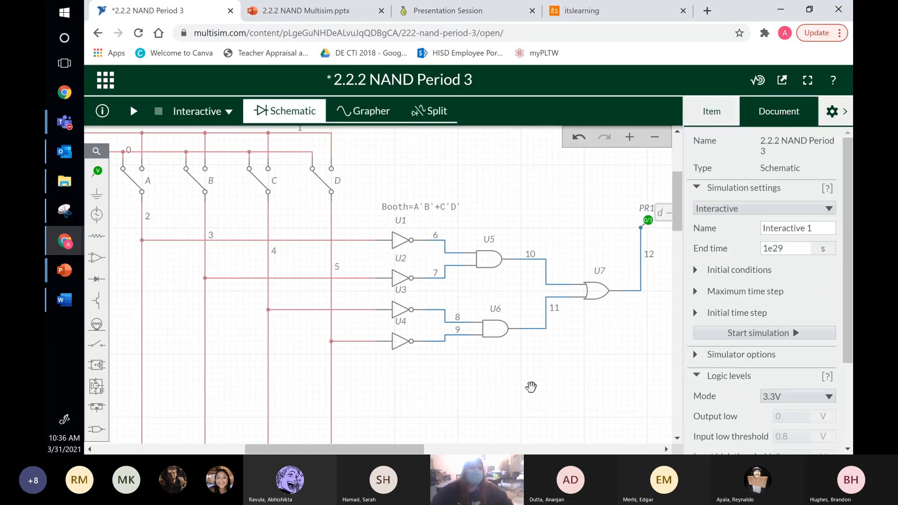
- Switch to Snipping Tool and capture the Booth circuit from the input switches to the output probe
{"action": "left_click_drag", "start_coordinate": [545, 381], "coordinate": [496, 380]}
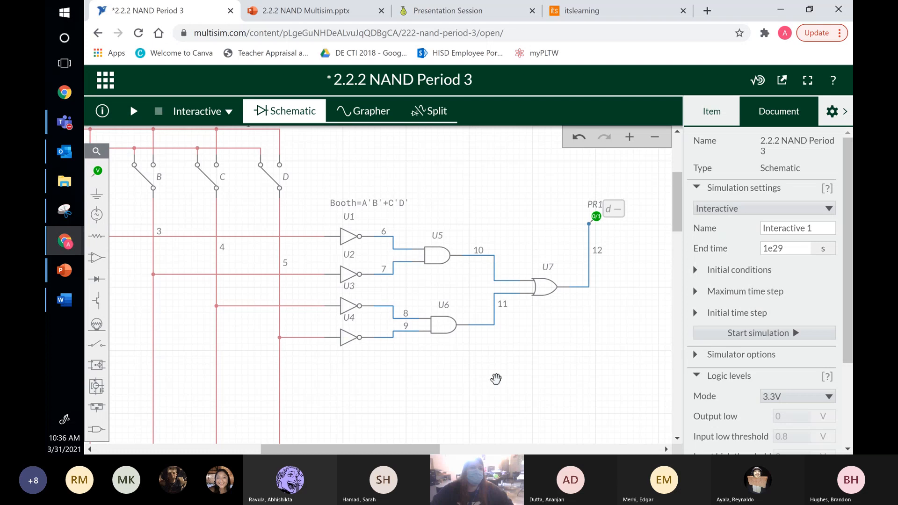
{"action": "scroll", "coordinate": [537, 381], "scroll_direction": "down", "scroll_amount": 2}
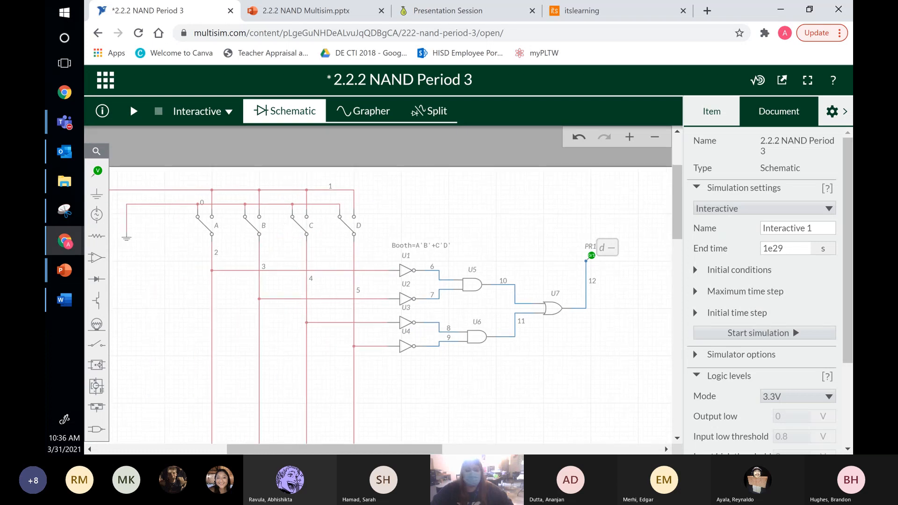
{"action": "left_click", "coordinate": [65, 210]}
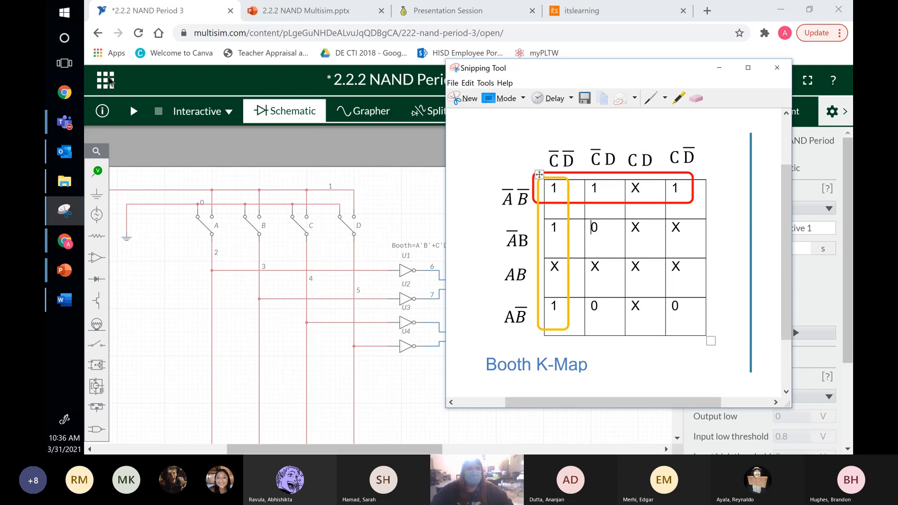
{"action": "left_click", "coordinate": [465, 99]}
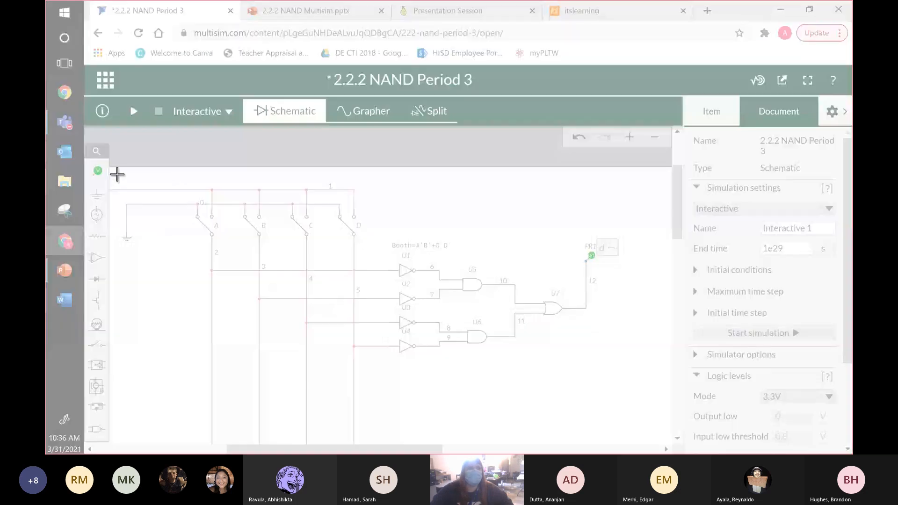
{"action": "left_click_drag", "start_coordinate": [117, 174], "coordinate": [639, 377]}
- Copy the snip of the Booth circuit and return to the schematic in Multisim Live
{"action": "left_click", "coordinate": [131, 125]}
{"action": "left_click", "coordinate": [114, 125]}
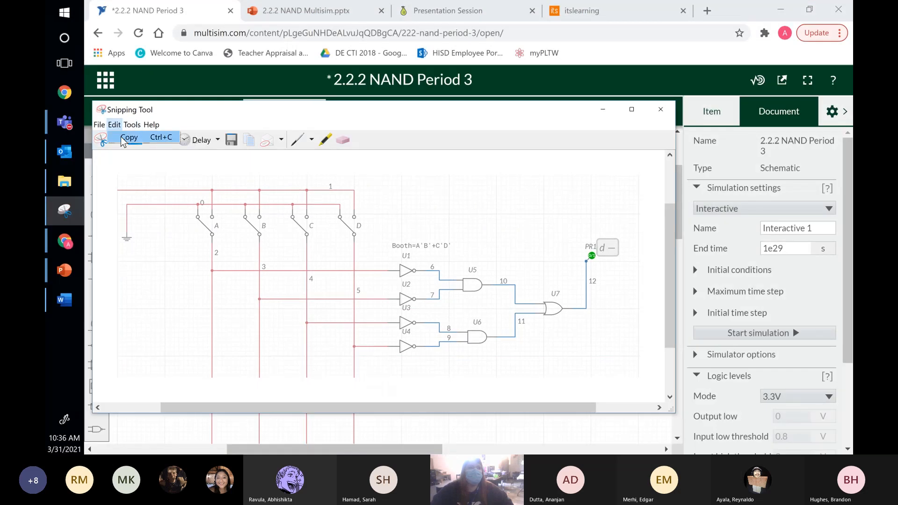
{"action": "left_click", "coordinate": [123, 138]}
{"action": "left_click", "coordinate": [499, 84]}
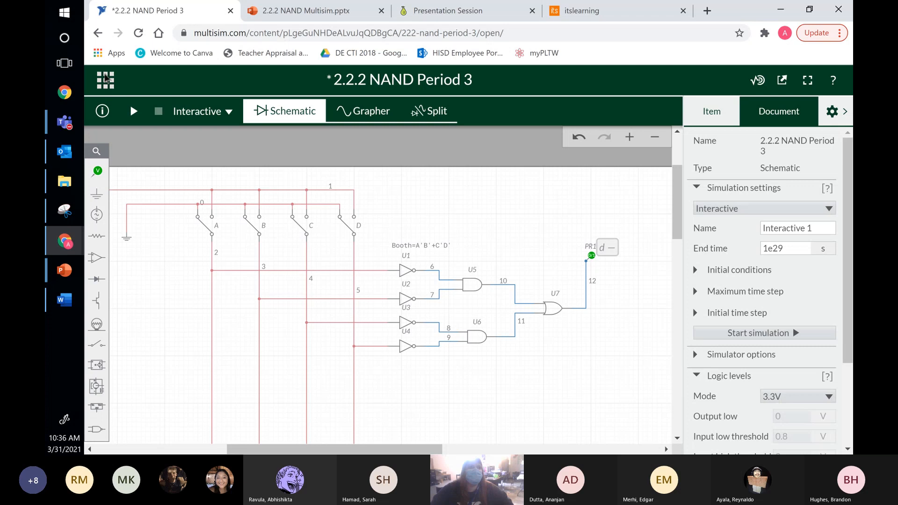
- Save the 2.2.2 NAND Period 3 circuit file
{"action": "left_click", "coordinate": [106, 80]}
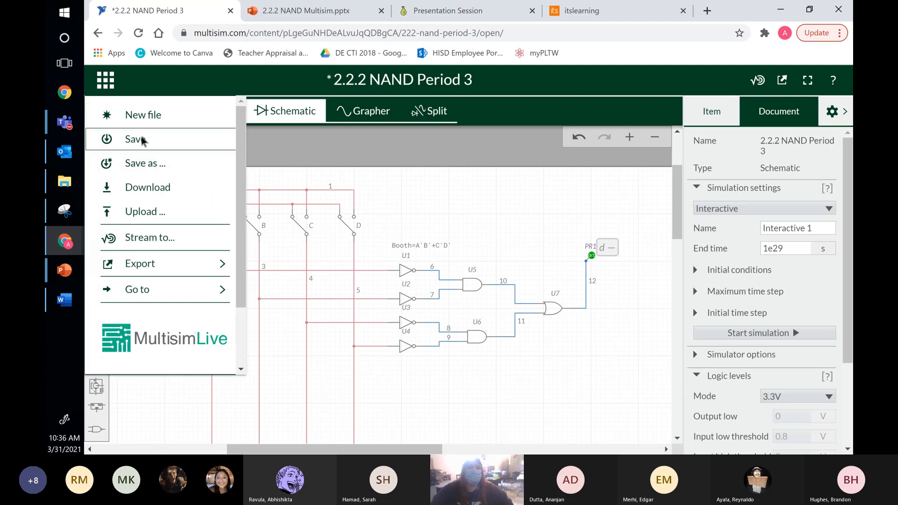
{"action": "left_click", "coordinate": [143, 140]}
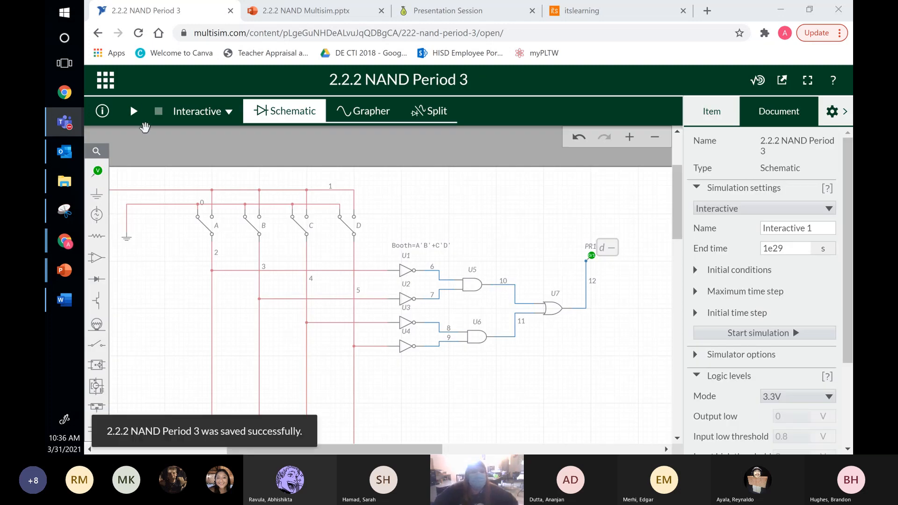
{"action": "left_click", "coordinate": [558, 176]}
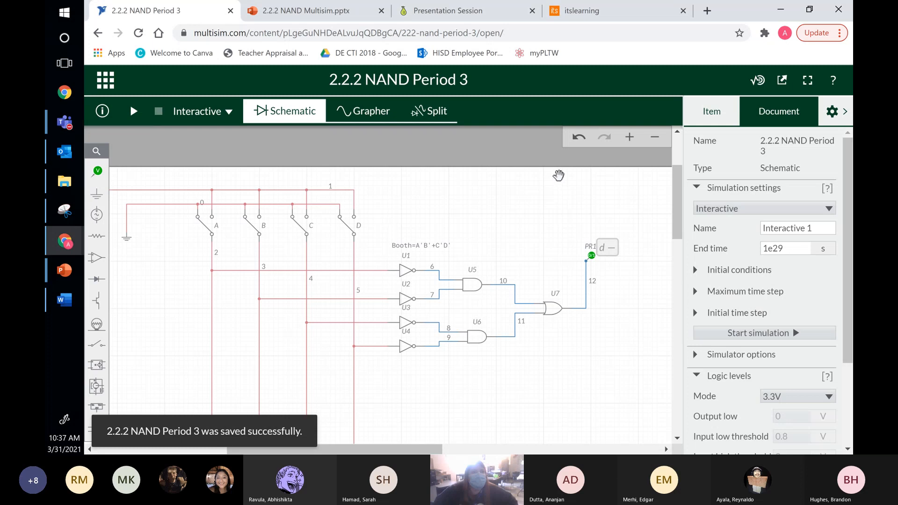
{"action": "left_click_drag", "start_coordinate": [558, 175], "coordinate": [560, 173]}
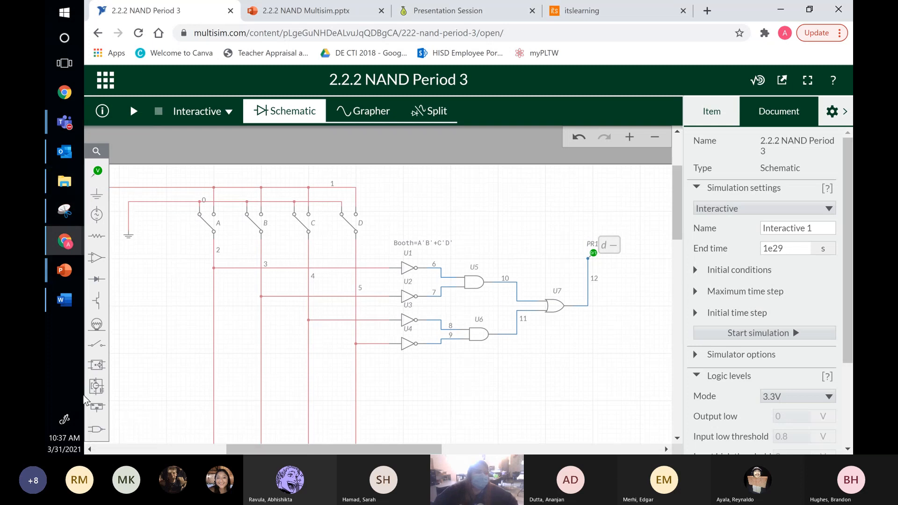
- Switch to the activity document in Word and go to the blank circuit box above the Alarm AOI Circuit heading
{"action": "left_click", "coordinate": [77, 301]}
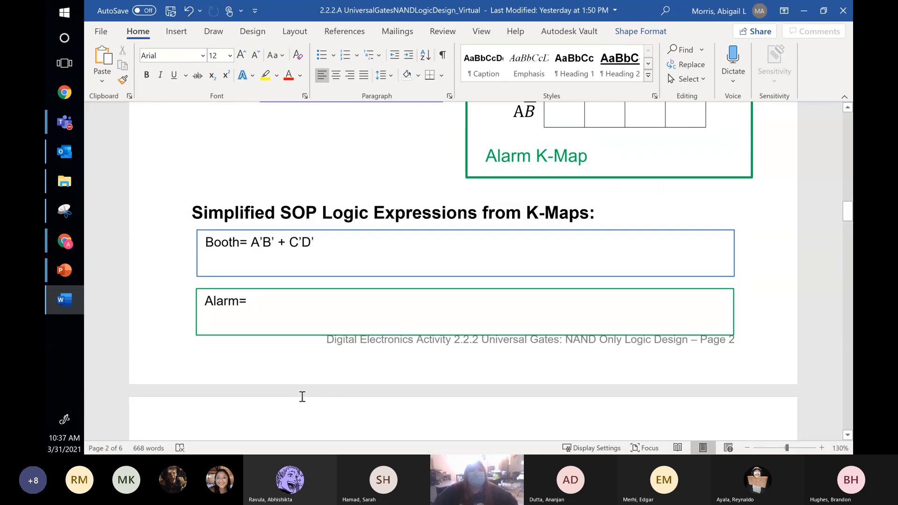
{"action": "scroll", "coordinate": [221, 281], "scroll_direction": "down", "scroll_amount": 5}
{"action": "scroll", "coordinate": [222, 281], "scroll_direction": "down", "scroll_amount": 5}
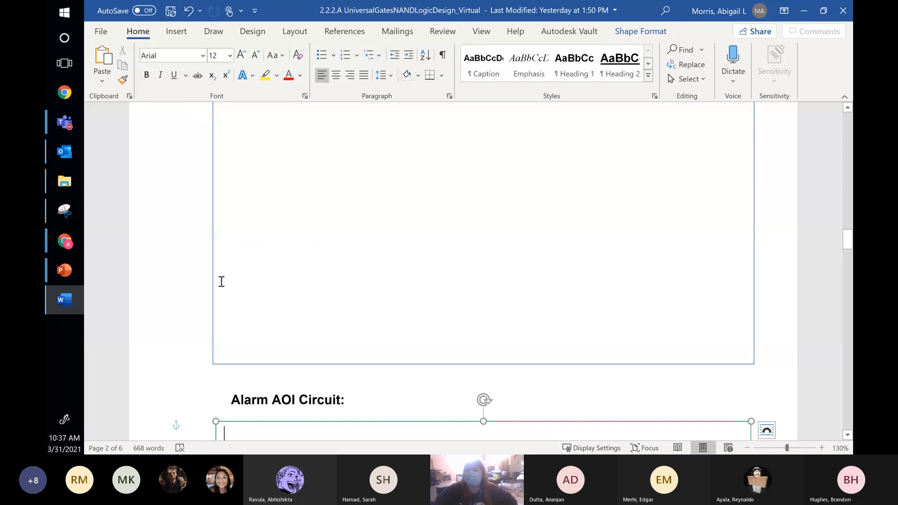
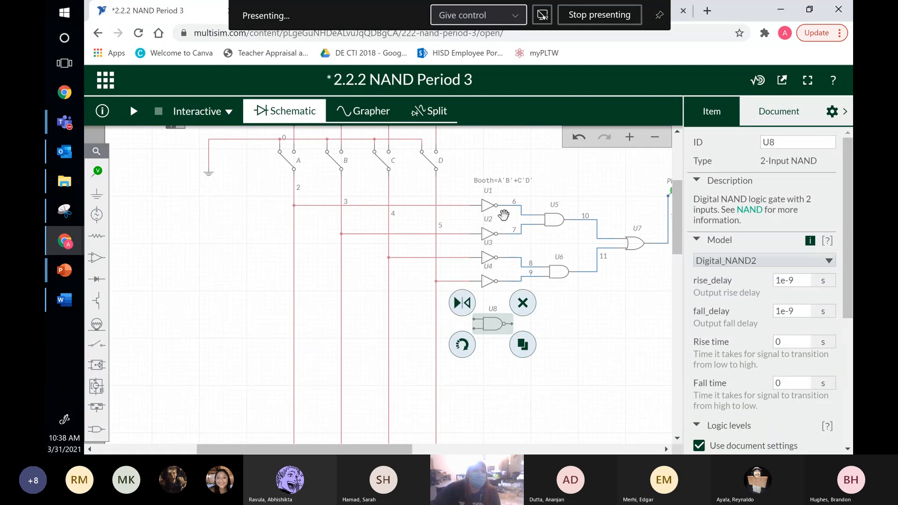
- Wire the two inputs of NAND gate U8 together so that it acts as an inverter
{"action": "left_click", "coordinate": [488, 205]}
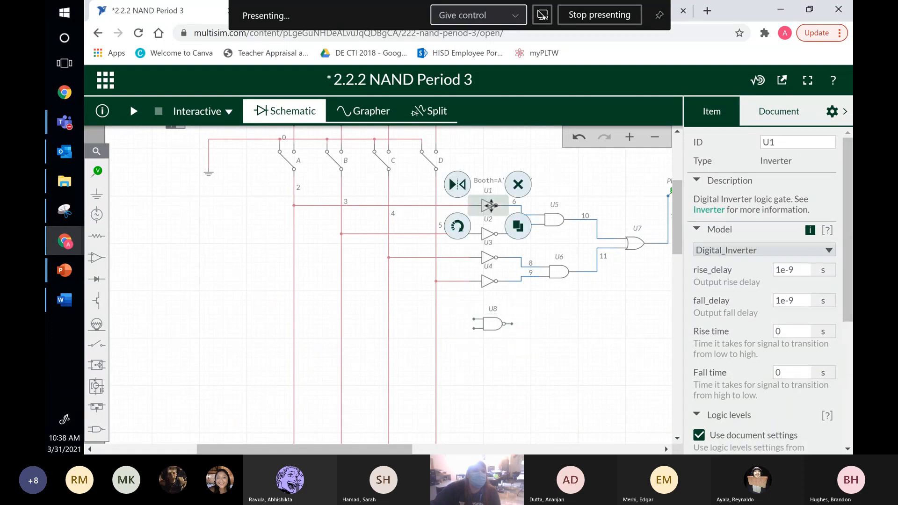
{"action": "left_click", "coordinate": [489, 324]}
{"action": "left_click", "coordinate": [466, 328]}
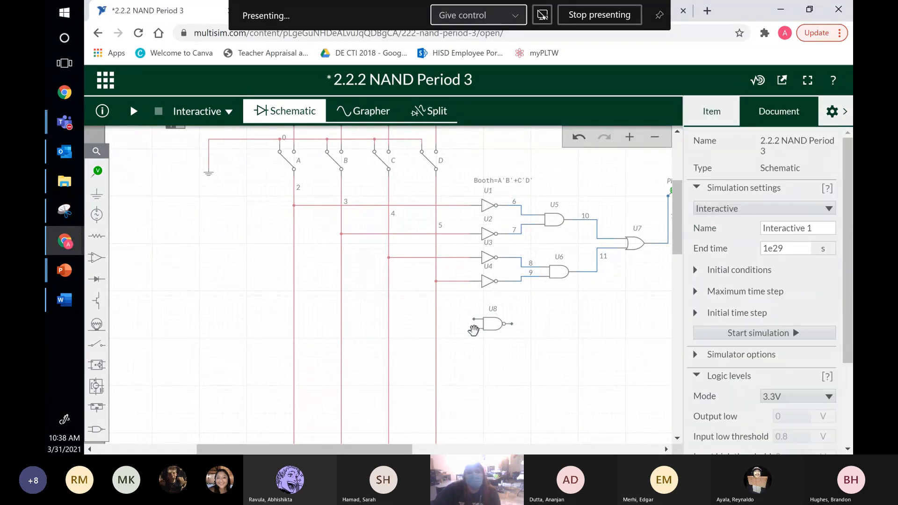
{"action": "left_click", "coordinate": [473, 329]}
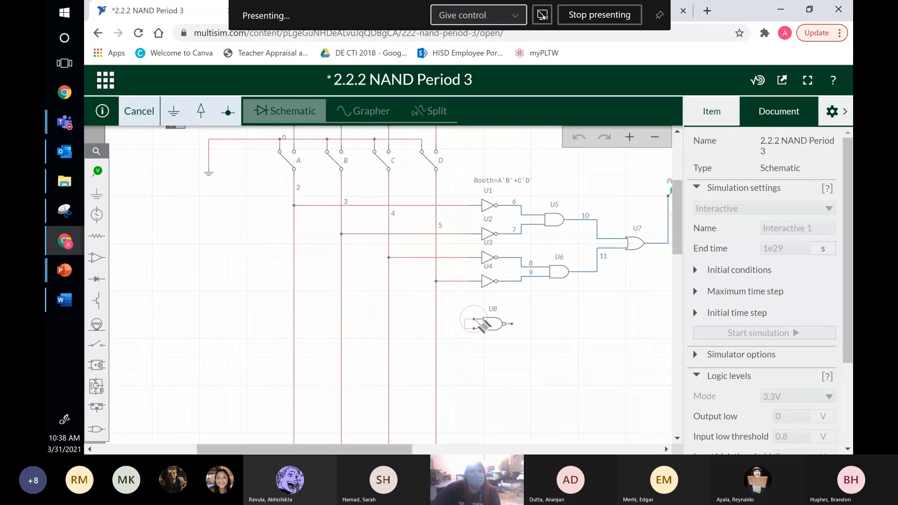
{"action": "left_click", "coordinate": [474, 319]}
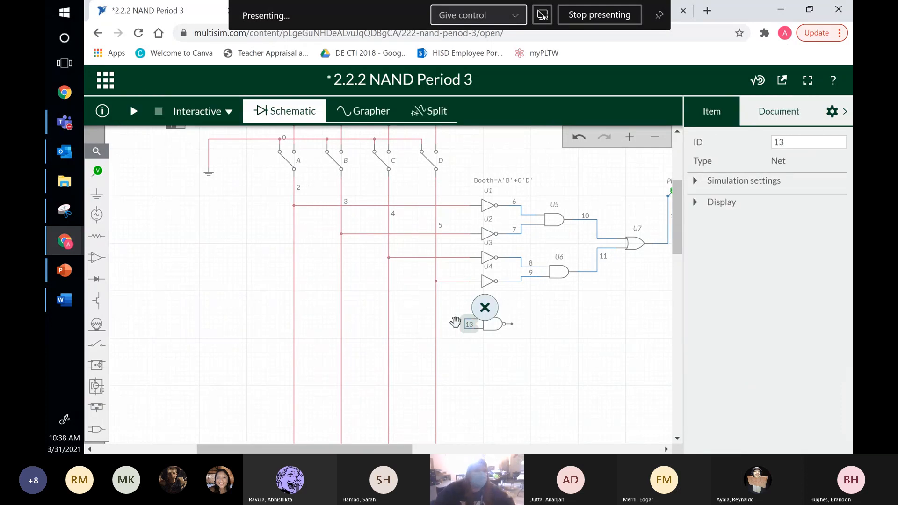
- Try to wire the joined inputs of NAND gate U8 to the vertical line of input A, and delete that wire
{"action": "scroll", "coordinate": [455, 322], "scroll_direction": "up", "scroll_amount": 2}
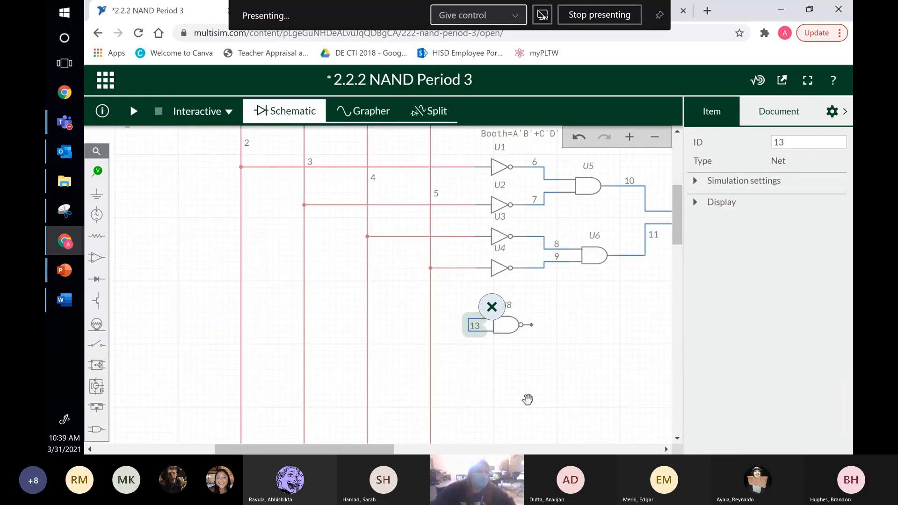
{"action": "left_click", "coordinate": [487, 331]}
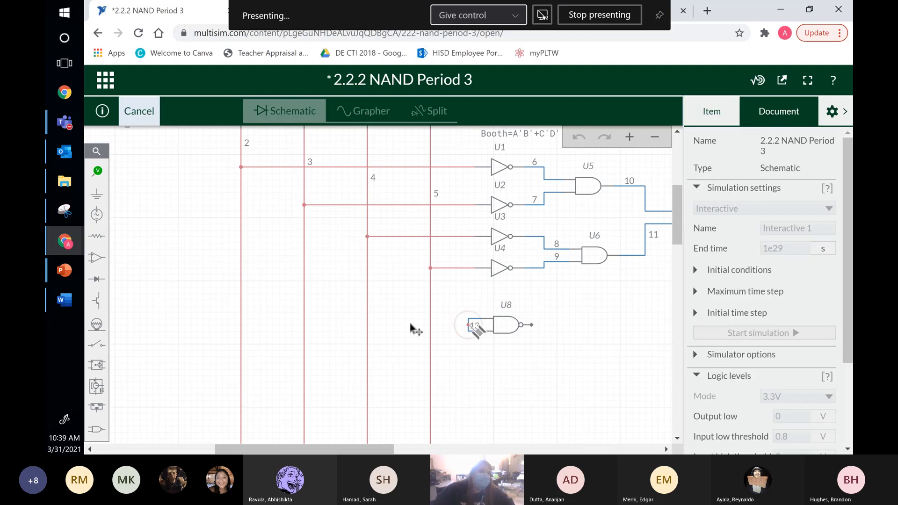
{"action": "left_click", "coordinate": [240, 331]}
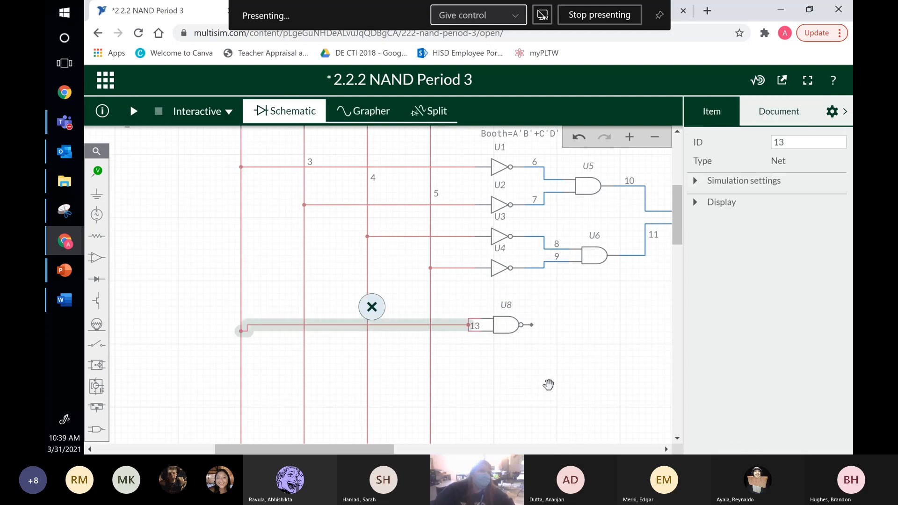
{"action": "left_click", "coordinate": [549, 385]}
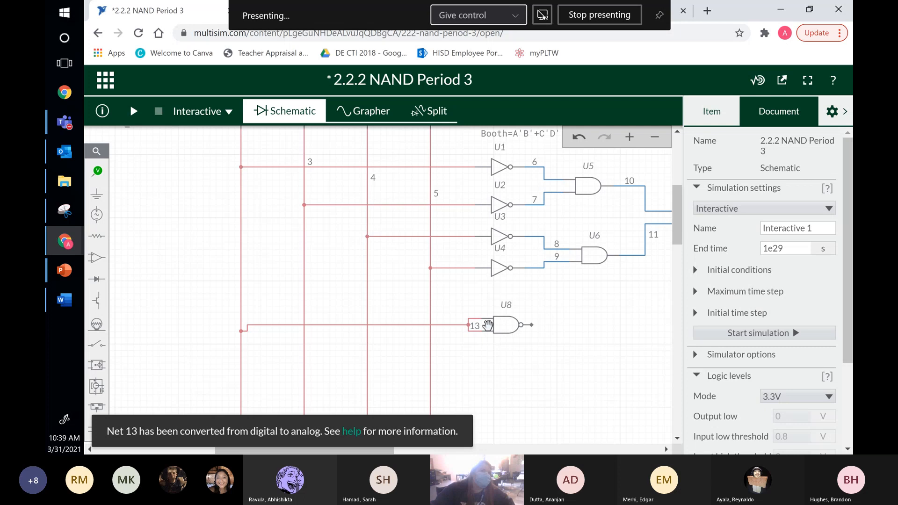
{"action": "left_click", "coordinate": [283, 326]}
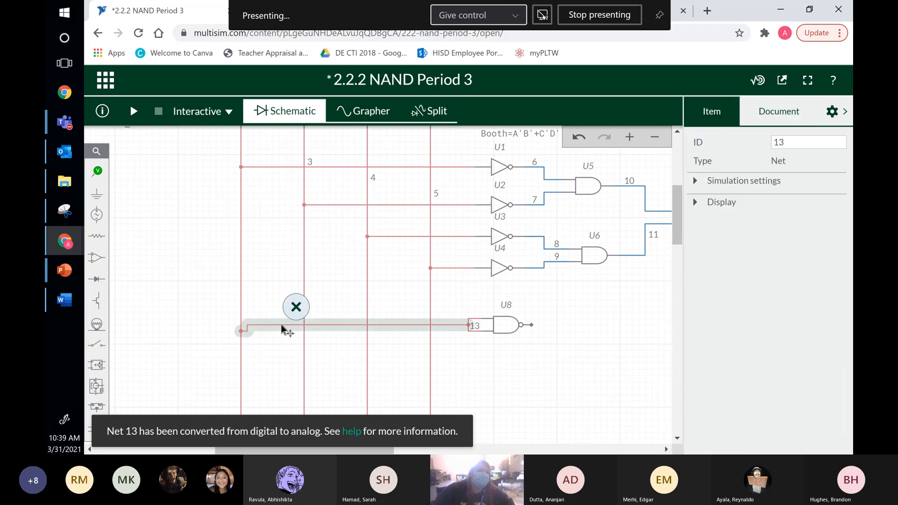
{"action": "left_click", "coordinate": [296, 307]}
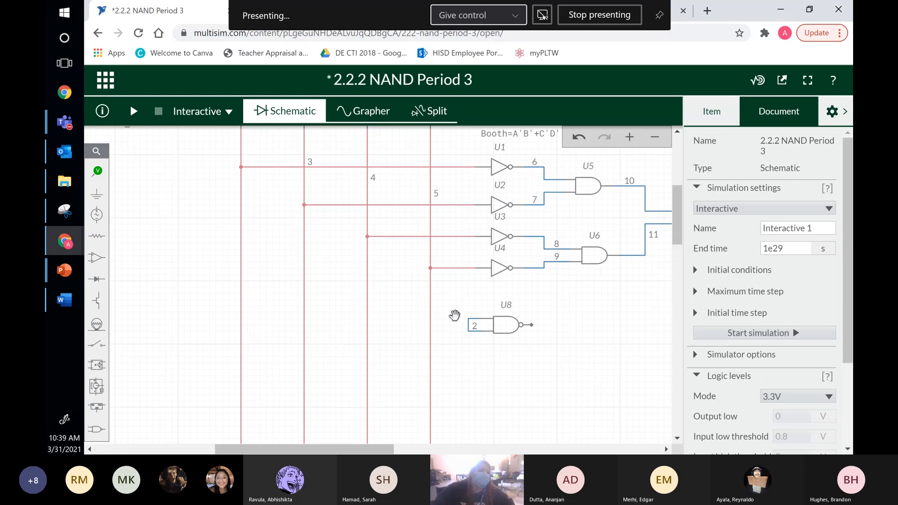
- Wire the joined inputs of NAND gate U8 to the vertical line of input A
{"action": "left_click", "coordinate": [468, 326]}
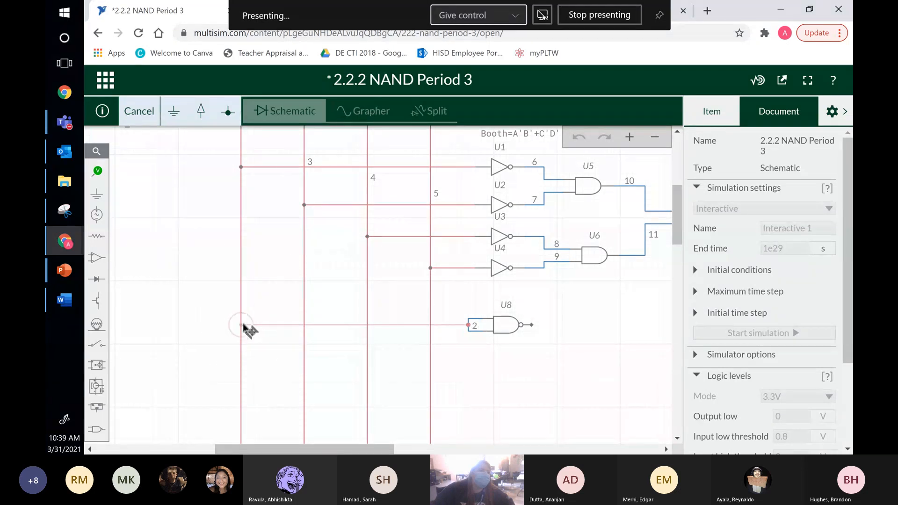
{"action": "left_click", "coordinate": [242, 325]}
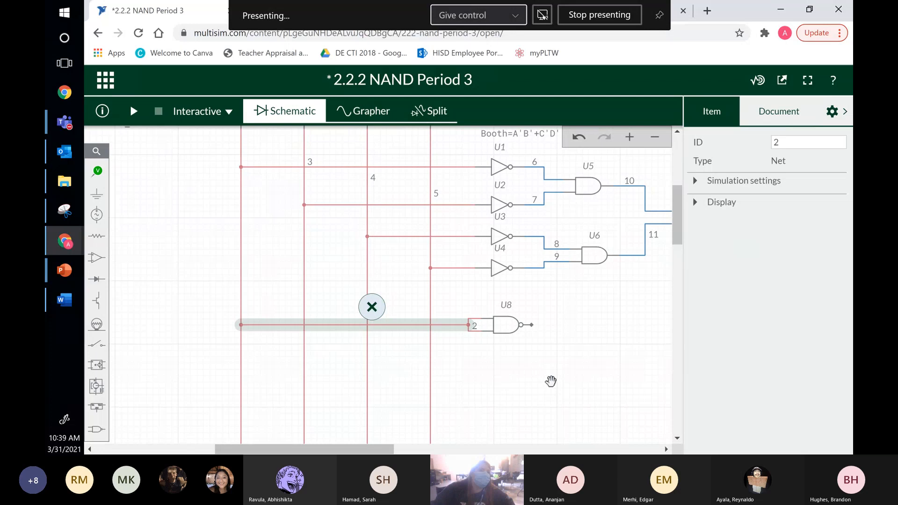
{"action": "left_click", "coordinate": [551, 381]}
- Copy NAND gate U8 three times and stack the copies in a column directly below it
{"action": "left_click", "coordinate": [510, 324]}
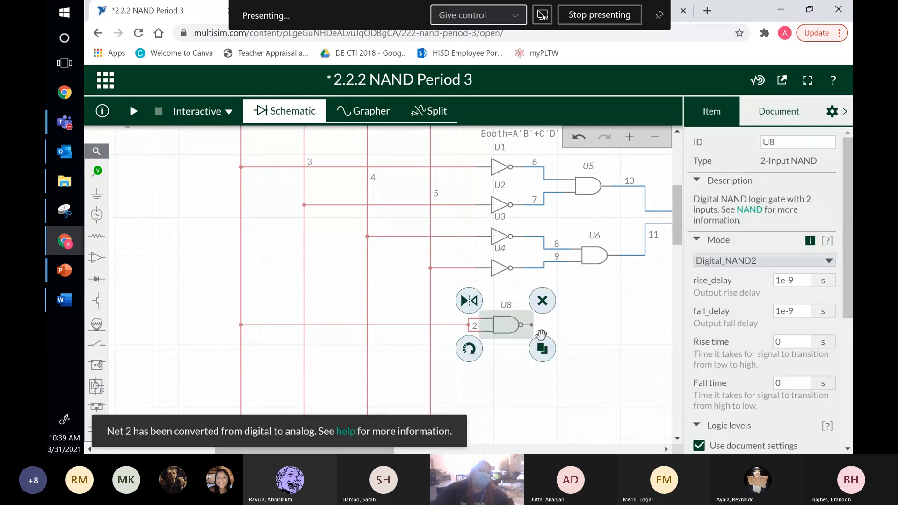
{"action": "left_click", "coordinate": [499, 360]}
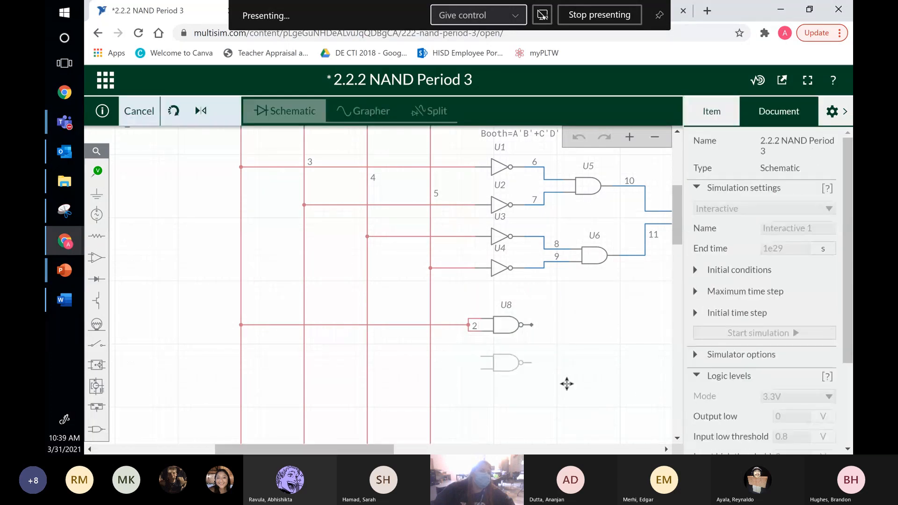
{"action": "left_click", "coordinate": [542, 387]}
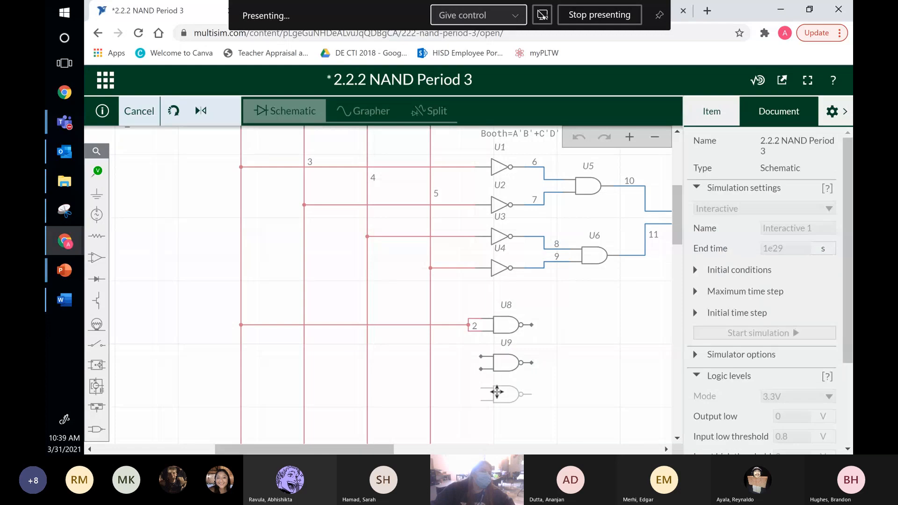
{"action": "left_click", "coordinate": [498, 392]}
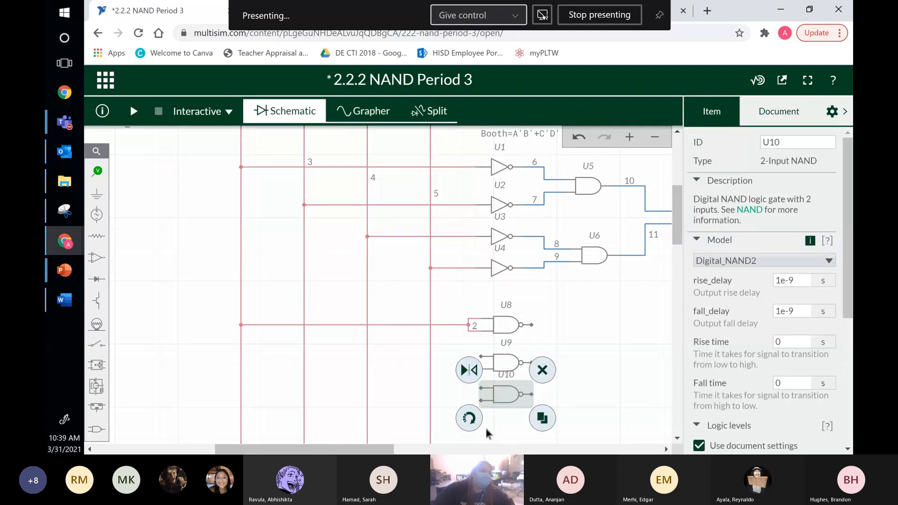
{"action": "key", "text": "ctrl+v"}
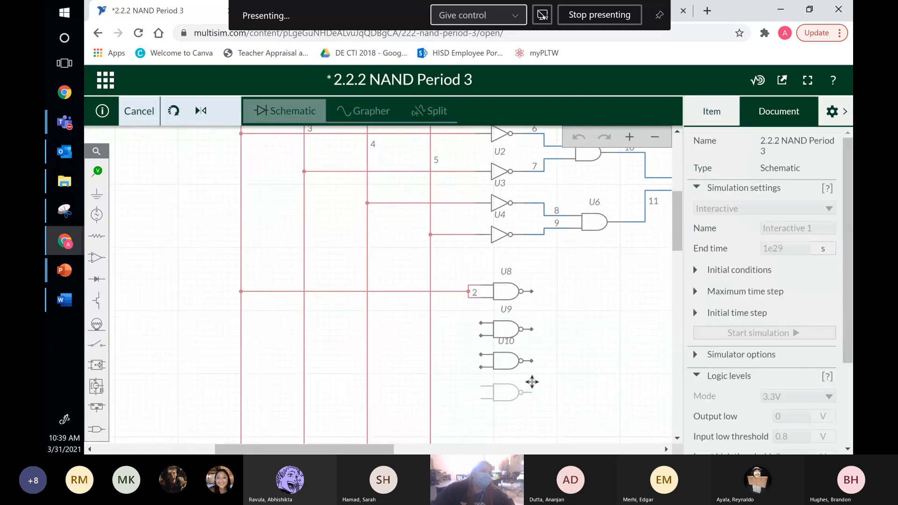
{"action": "left_click", "coordinate": [531, 382]}
- Wire the two inputs together on each of NAND gates U9, U10 and U11 so that they act as inverters
{"action": "left_click", "coordinate": [479, 310]}
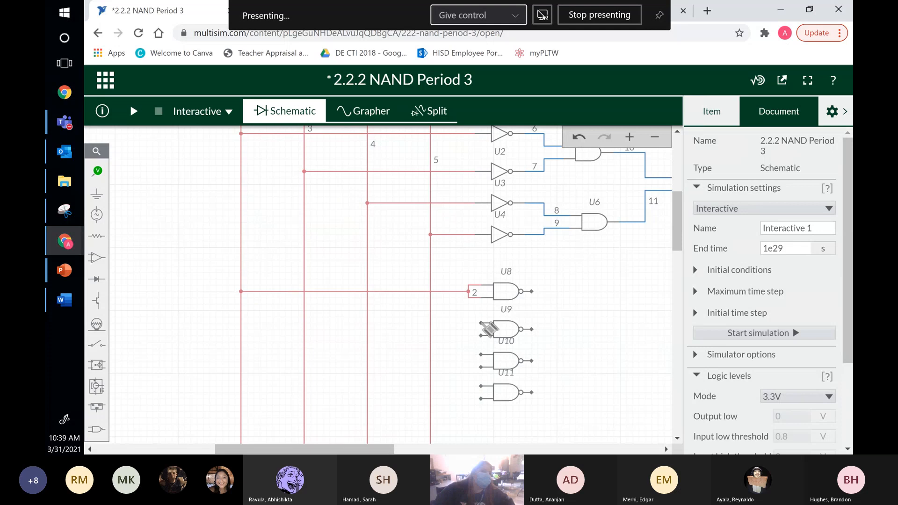
{"action": "left_click", "coordinate": [481, 323]}
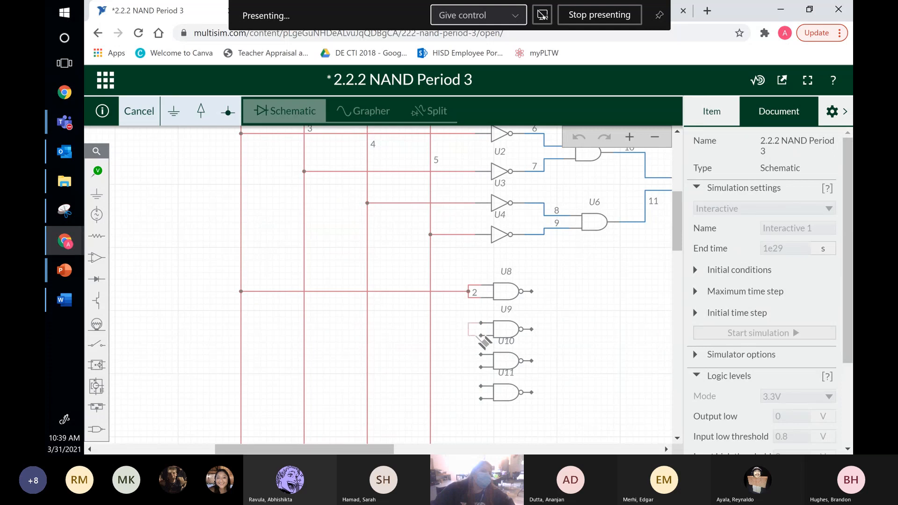
{"action": "left_click", "coordinate": [482, 336]}
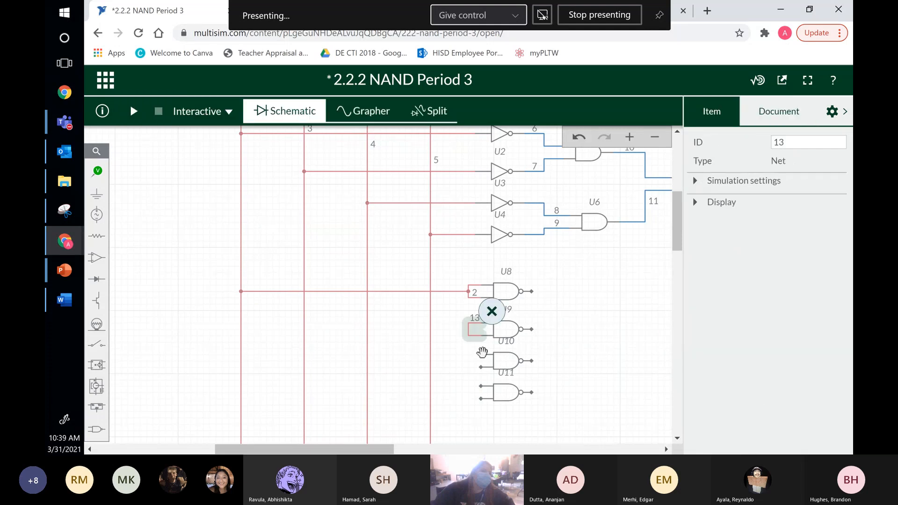
{"action": "left_click", "coordinate": [481, 354]}
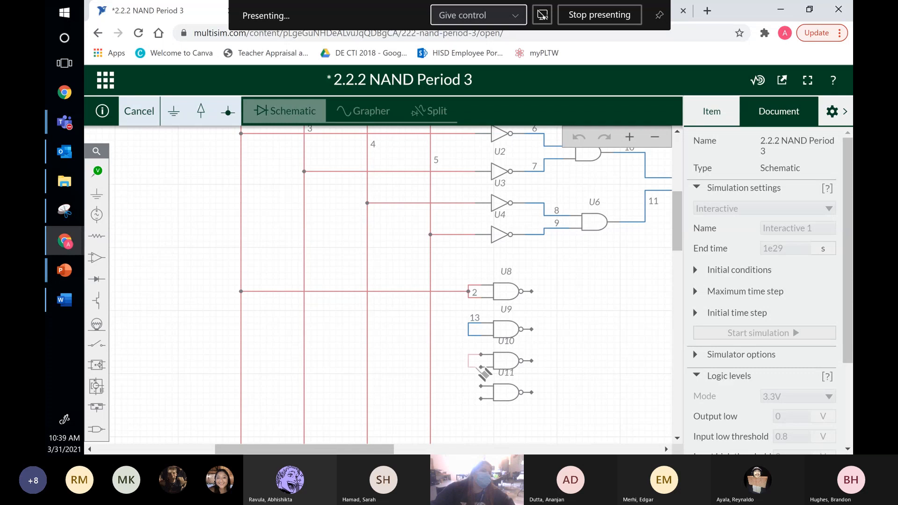
{"action": "left_click", "coordinate": [481, 367]}
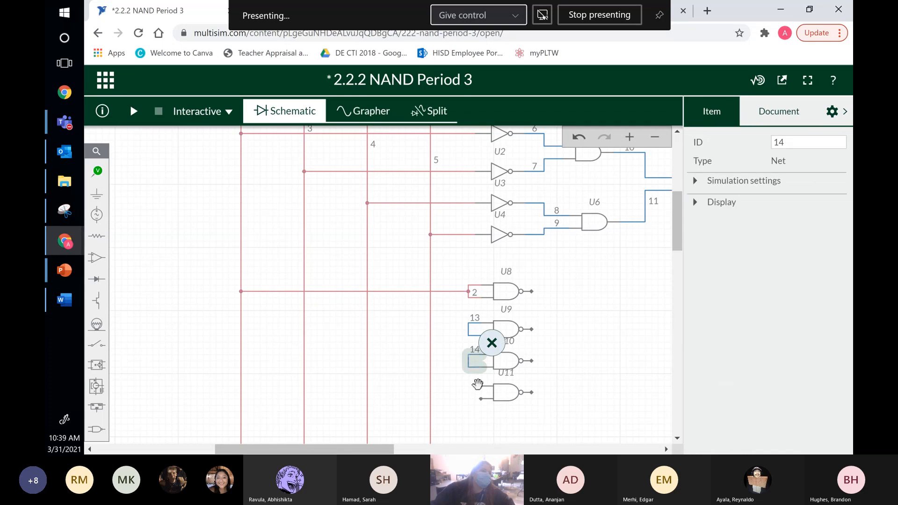
{"action": "left_click", "coordinate": [480, 386]}
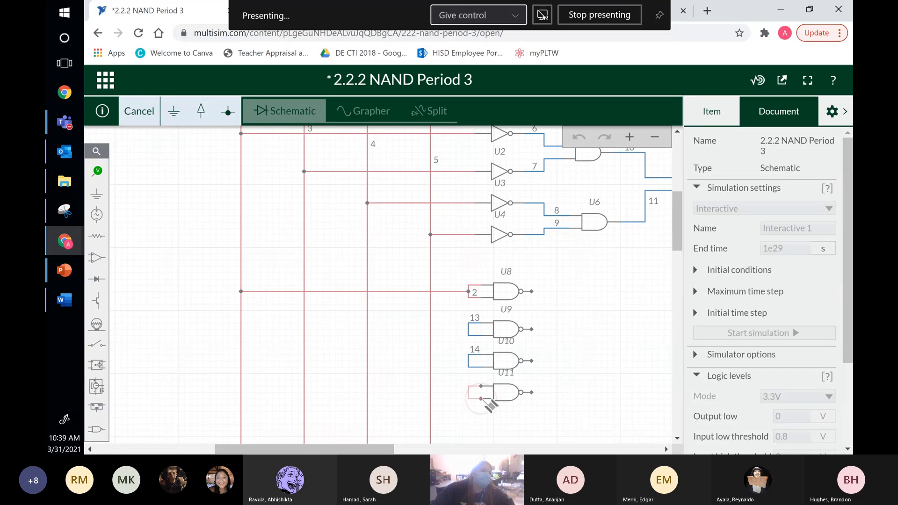
{"action": "left_click", "coordinate": [481, 399]}
- Wire the joined inputs of U9, U10 and U11 to the vertical lines of inputs B, C and D respectively
{"action": "left_click", "coordinate": [470, 330]}
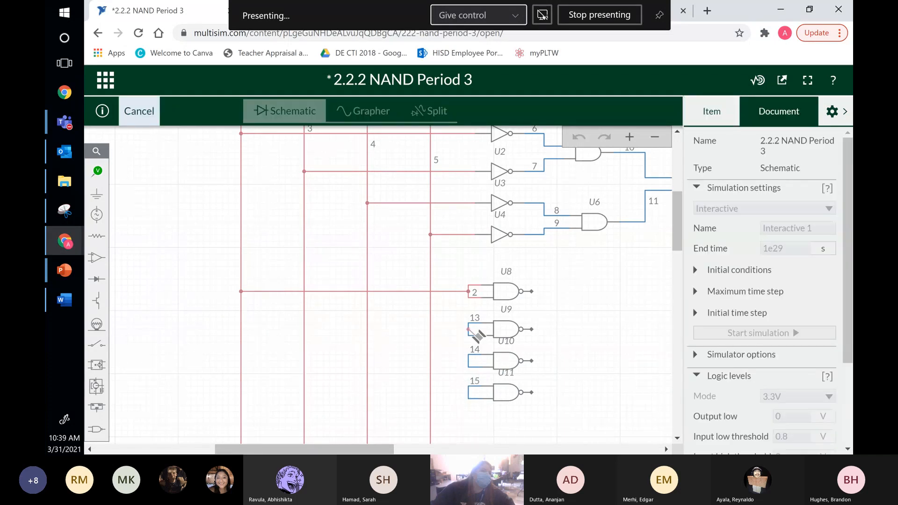
{"action": "left_click", "coordinate": [304, 330]}
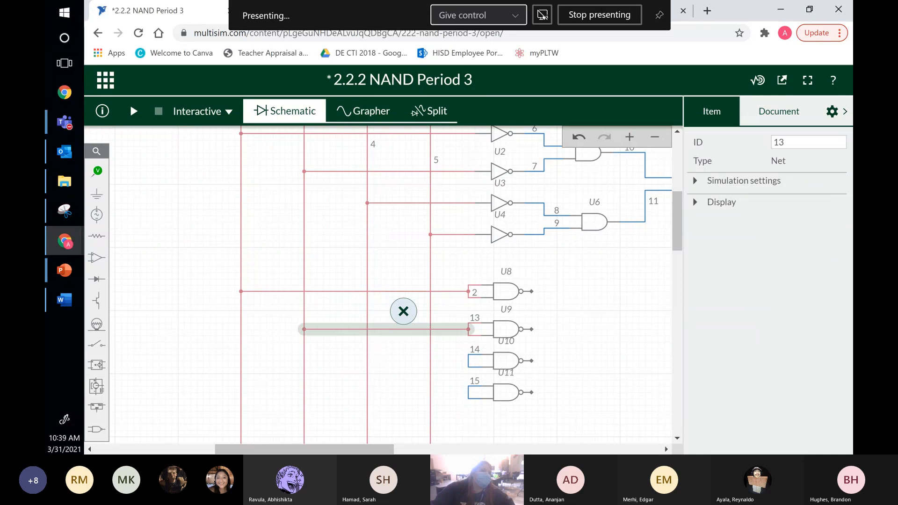
{"action": "left_click", "coordinate": [469, 361]}
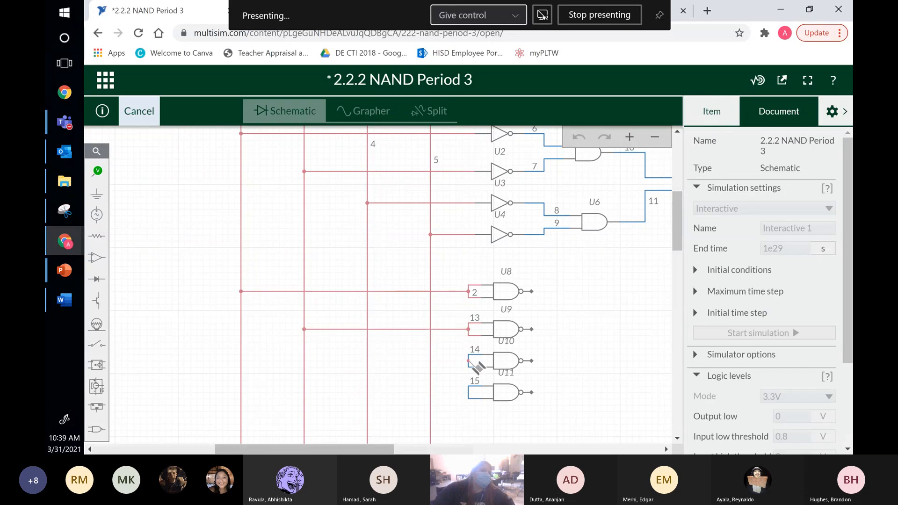
{"action": "left_click", "coordinate": [368, 361]}
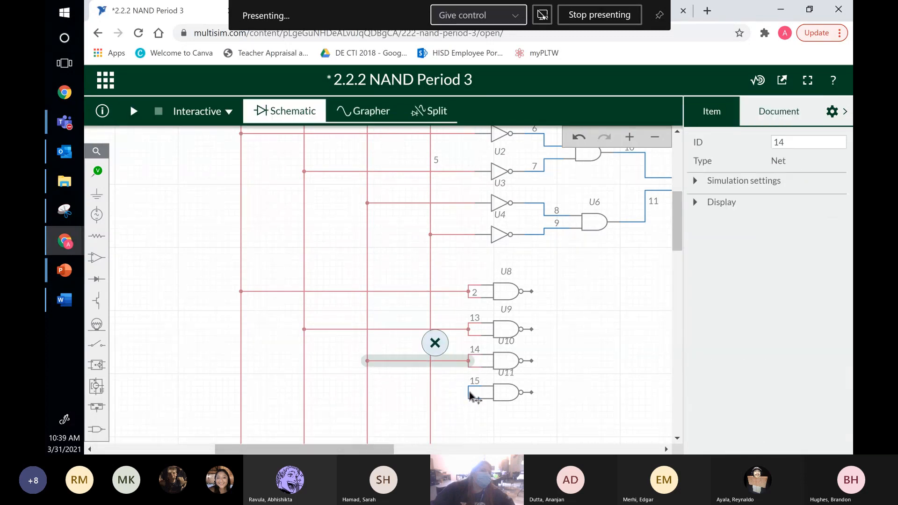
{"action": "left_click", "coordinate": [469, 393]}
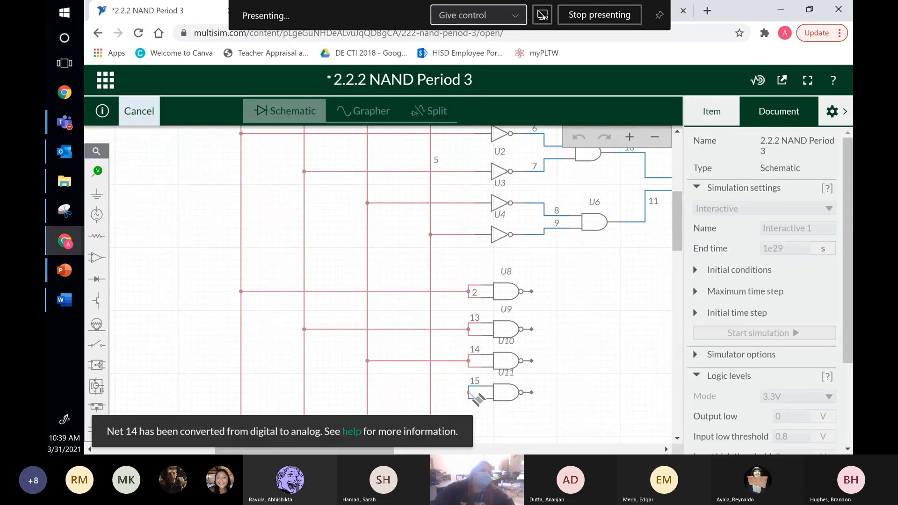
{"action": "left_click", "coordinate": [431, 393]}
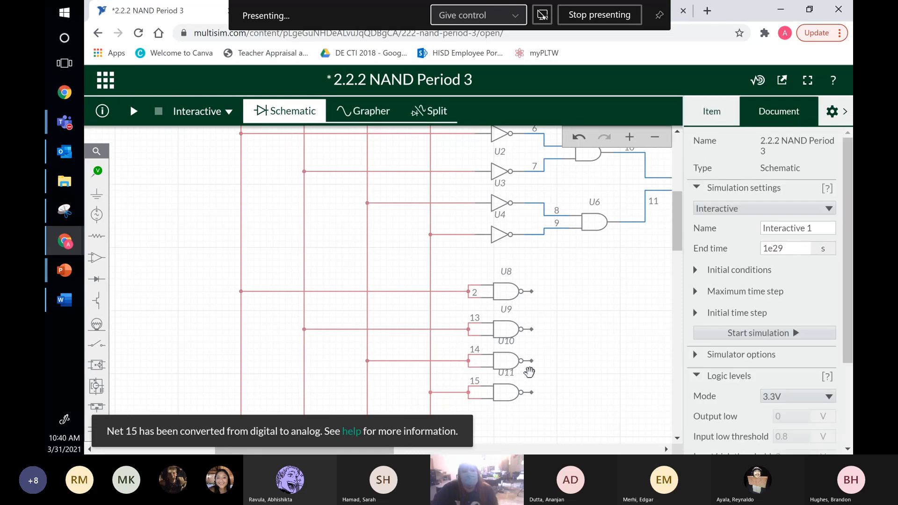
- Switch to PowerPoint to check the NAND equivalent of an AND gate on slide 12, and return to the circuit
{"action": "left_click_drag", "start_coordinate": [561, 382], "coordinate": [515, 380]}
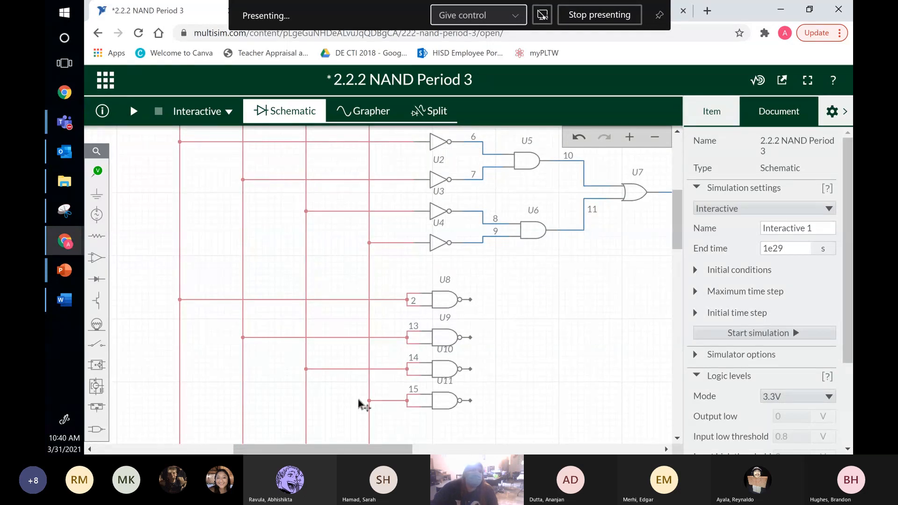
{"action": "left_click", "coordinate": [70, 271]}
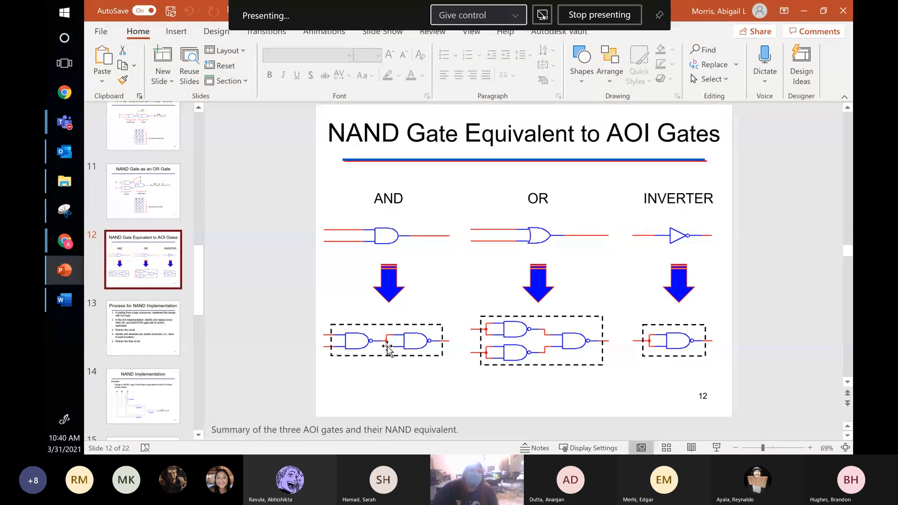
{"action": "left_click", "coordinate": [804, 11]}
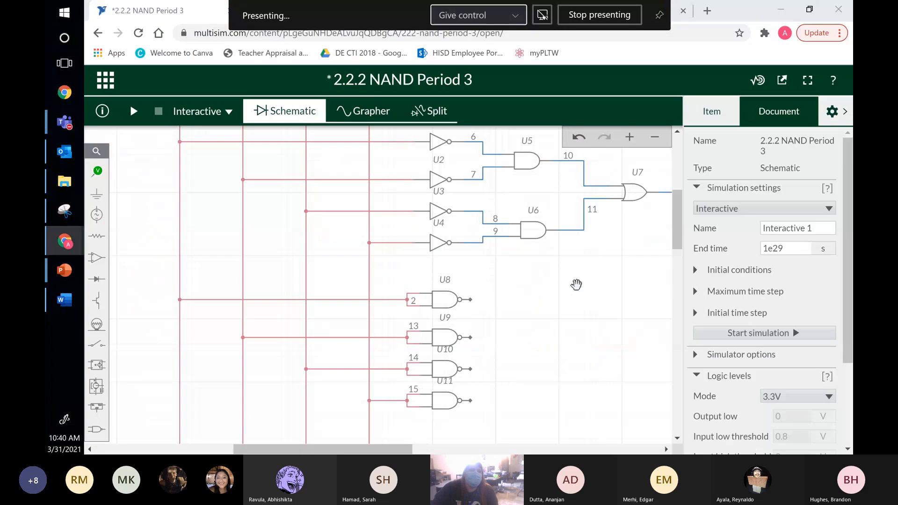
- Place two more copies of NAND gate U8 side by side, beyond the outputs of U8 and U9
{"action": "left_click", "coordinate": [466, 318]}
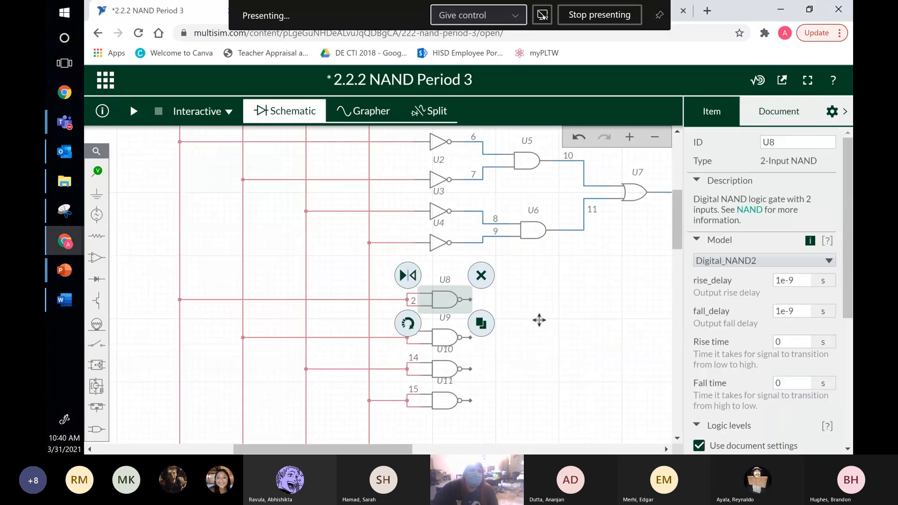
{"action": "key", "text": "ctrl+v"}
{"action": "left_click", "coordinate": [578, 338]}
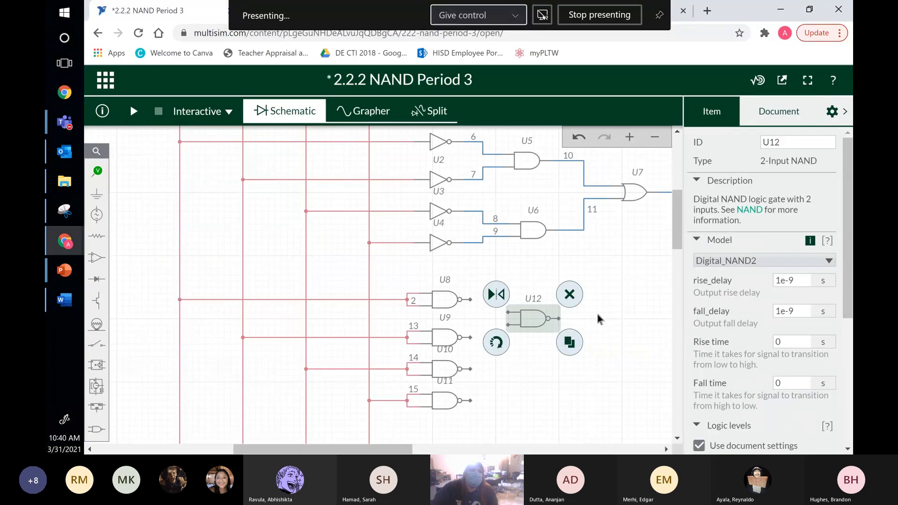
{"action": "key", "text": "ctrl+v"}
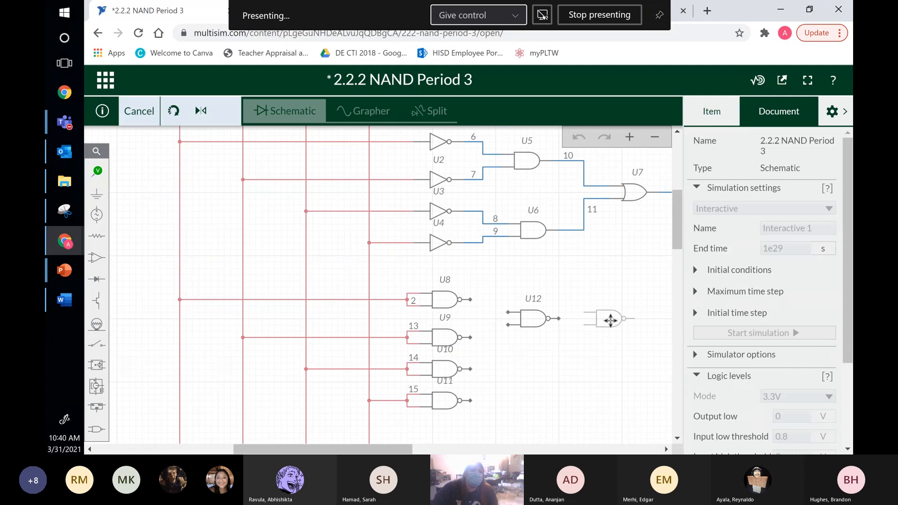
{"action": "left_click", "coordinate": [601, 262]}
- Wire the outputs of U8 and U9 to the upper and lower inputs of NAND gate U12
{"action": "left_click", "coordinate": [471, 299]}
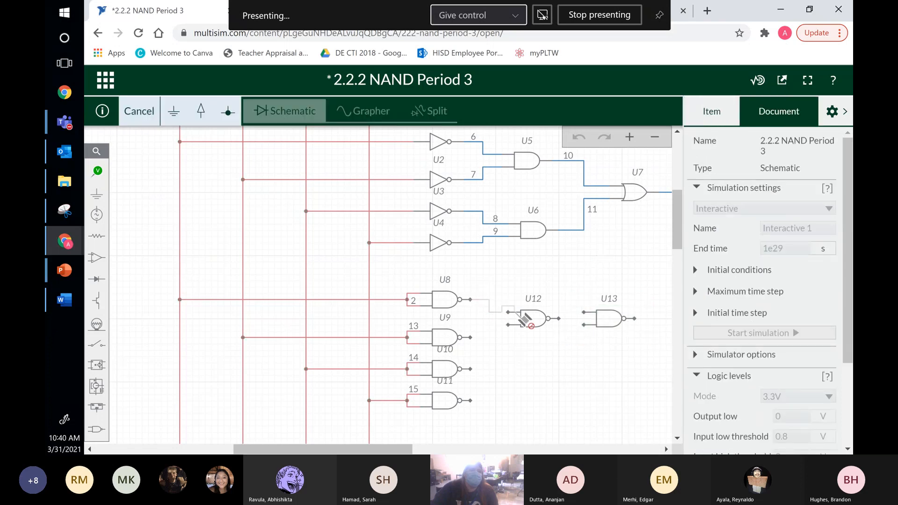
{"action": "left_click", "coordinate": [508, 312]}
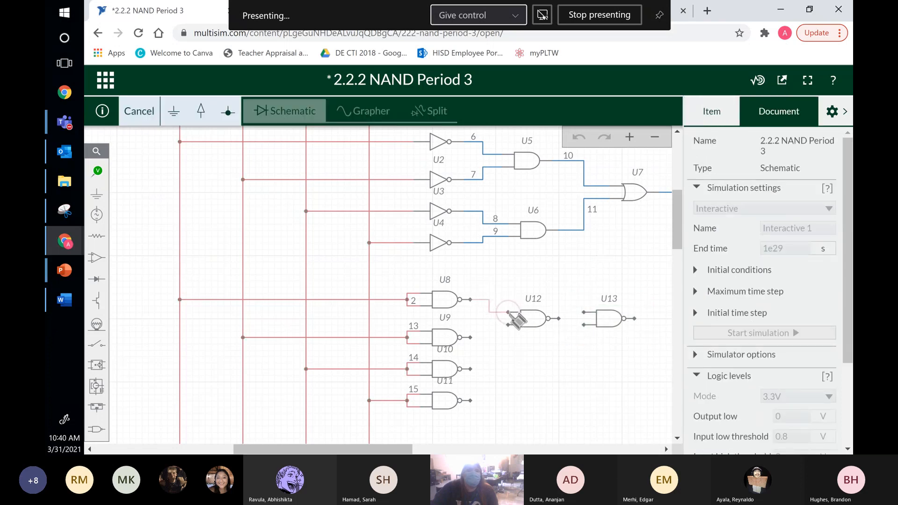
{"action": "left_click", "coordinate": [471, 337]}
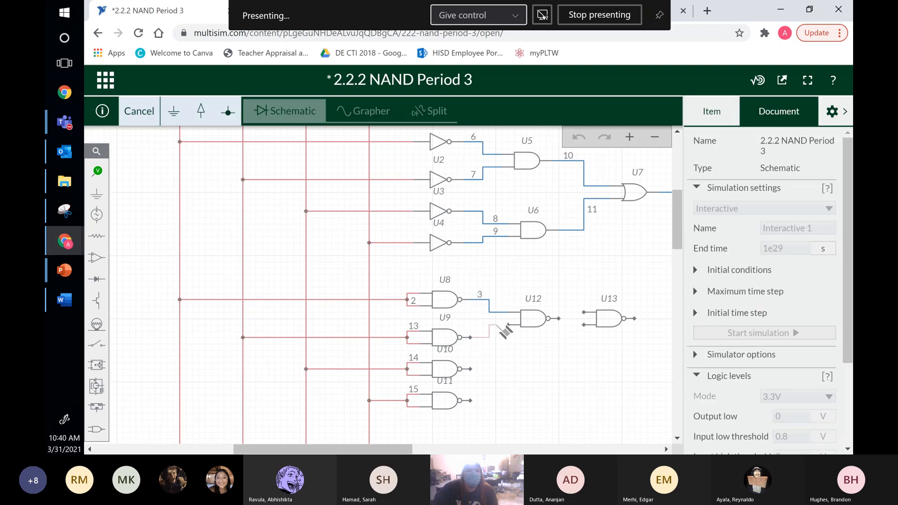
{"action": "left_click", "coordinate": [512, 326]}
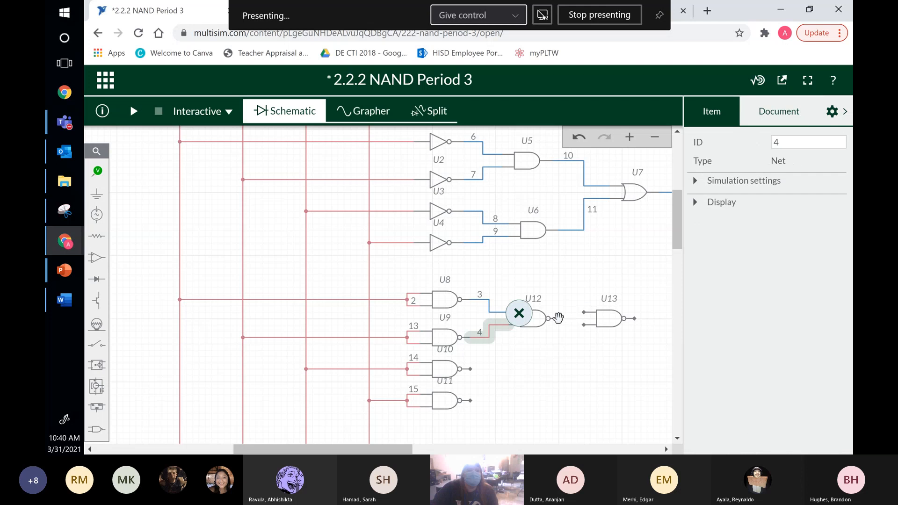
- Wire the two inputs of NAND gate U13 together and connect the output of U12 to them
{"action": "left_click", "coordinate": [584, 311]}
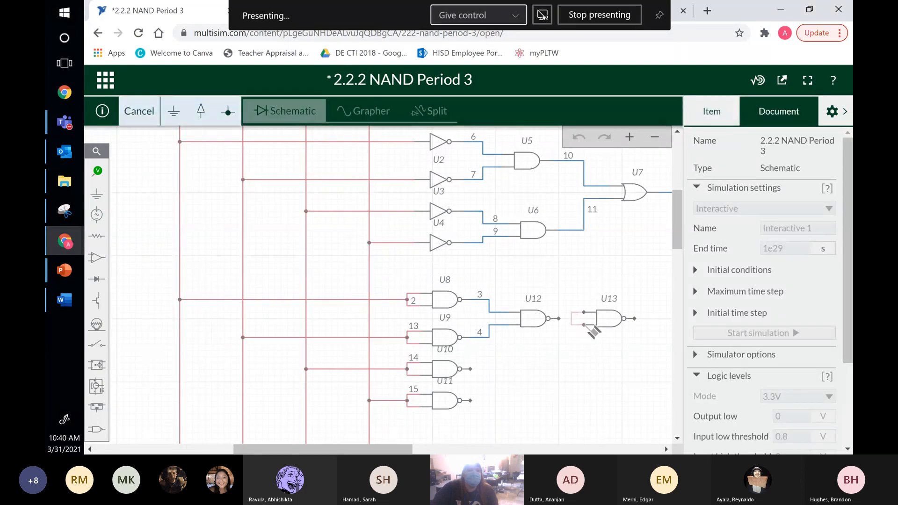
{"action": "left_click", "coordinate": [557, 320]}
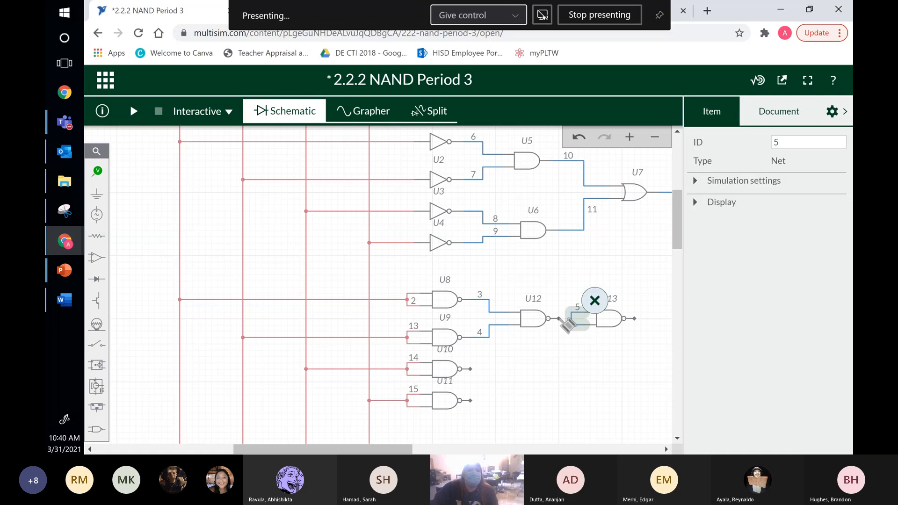
{"action": "left_click", "coordinate": [567, 318]}
{"action": "left_click", "coordinate": [571, 318]}
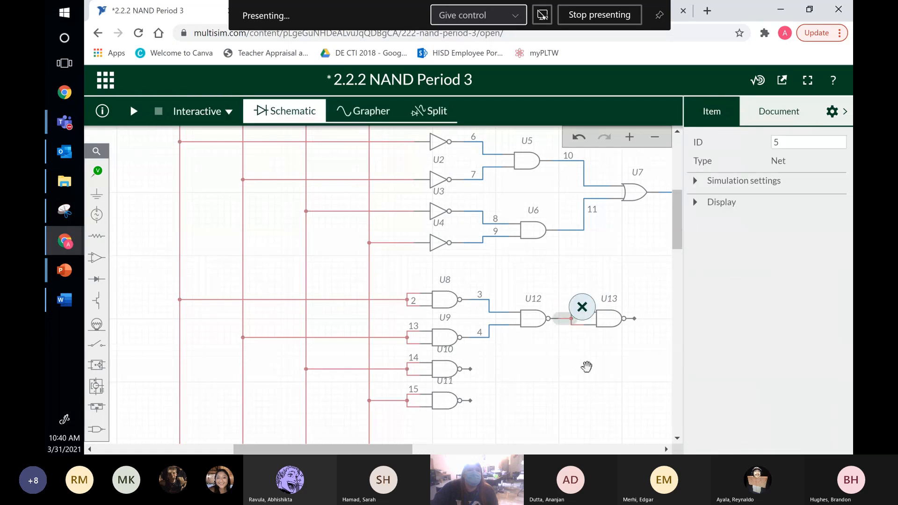
{"action": "left_click", "coordinate": [586, 367]}
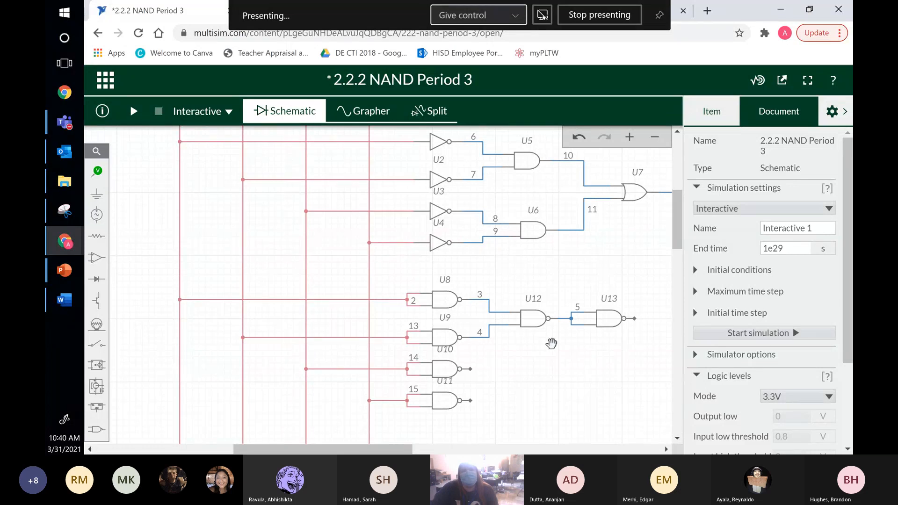
- Place a copy of NAND gate U12 directly below it, beyond the outputs of U10 and U11
{"action": "left_click", "coordinate": [528, 316]}
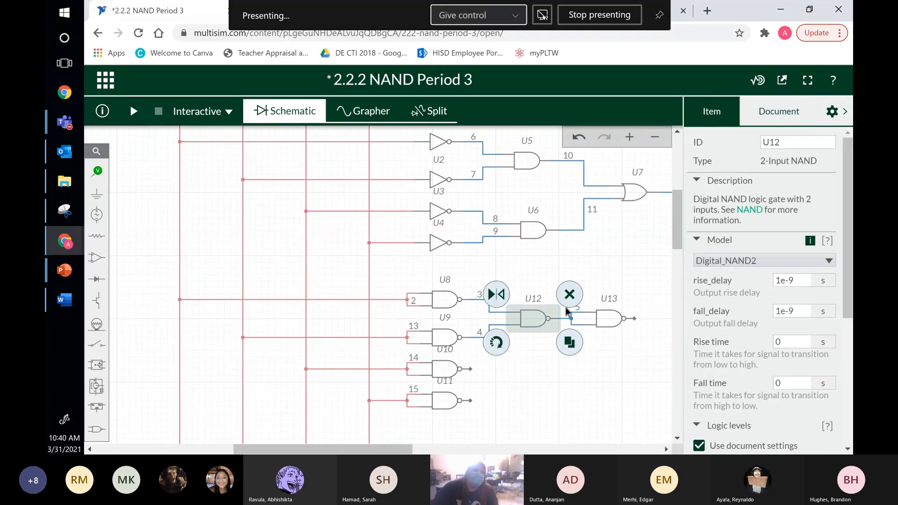
{"action": "left_click", "coordinate": [569, 342]}
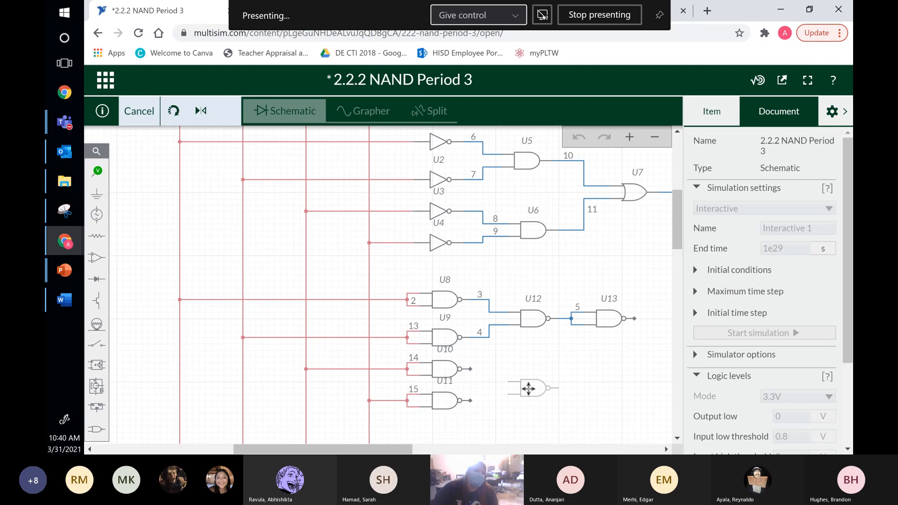
{"action": "left_click", "coordinate": [546, 339]}
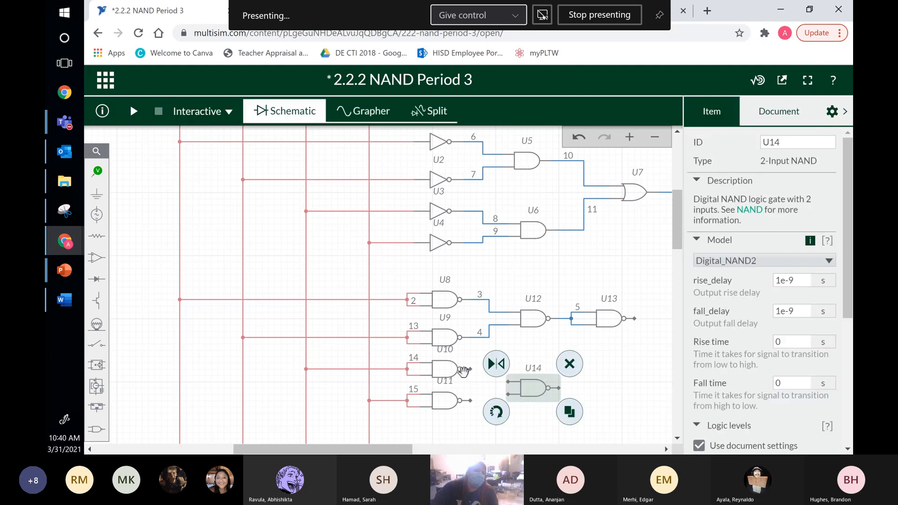
- Wire the outputs of U10 and U11 to the upper and lower inputs of NAND gate U14
{"action": "left_click", "coordinate": [479, 377]}
{"action": "left_click", "coordinate": [470, 369]}
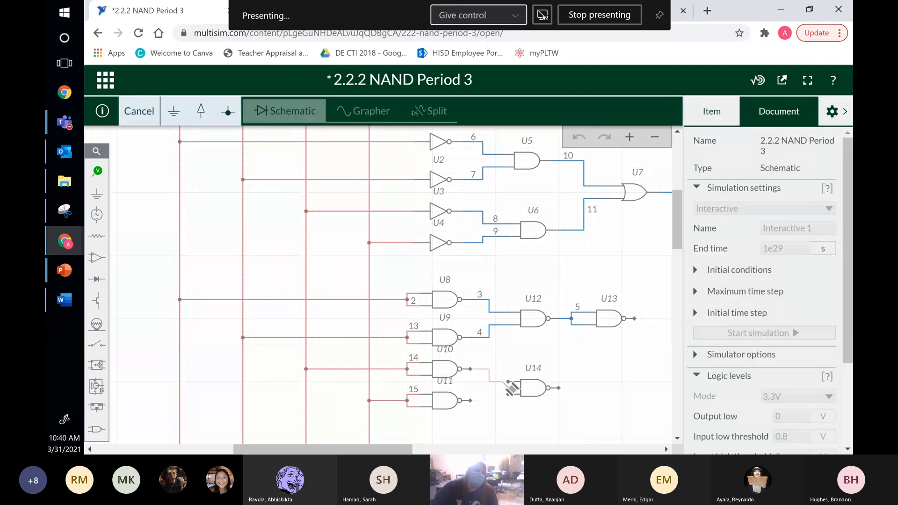
{"action": "left_click", "coordinate": [509, 382]}
{"action": "left_click", "coordinate": [470, 401]}
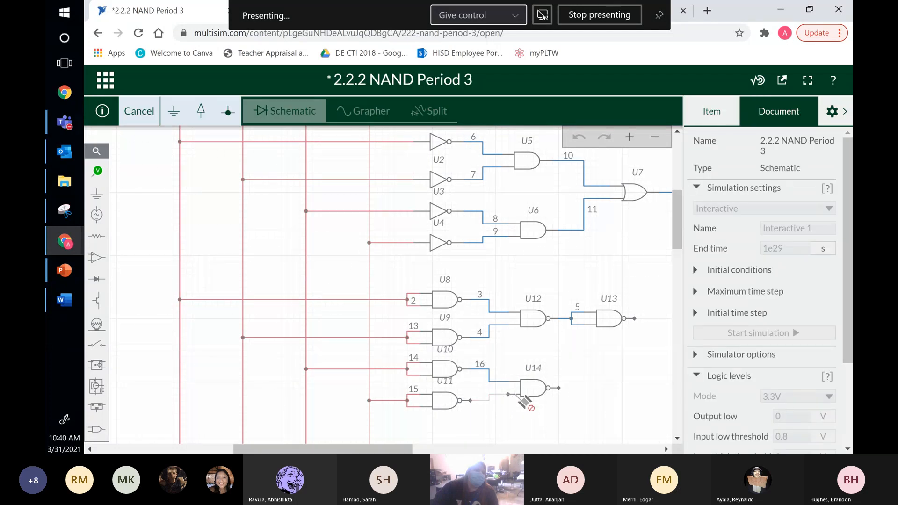
{"action": "left_click", "coordinate": [509, 394]}
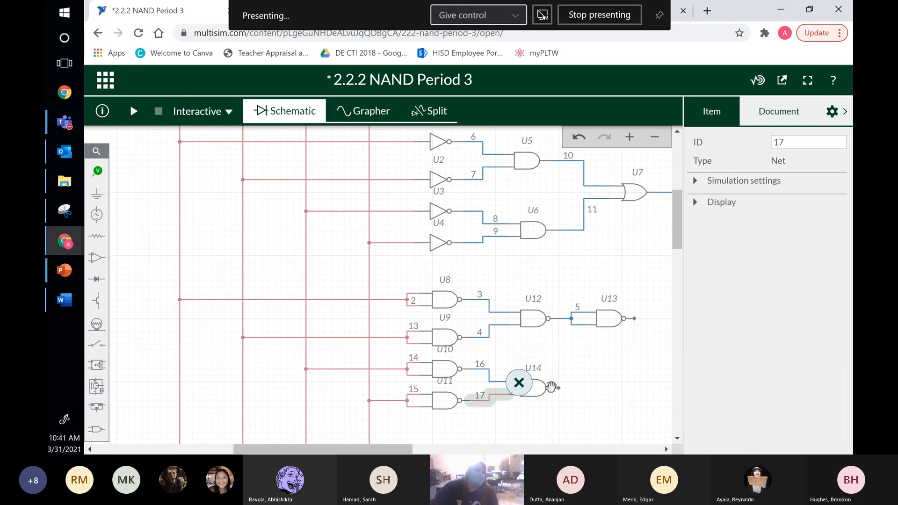
{"action": "left_click", "coordinate": [527, 383]}
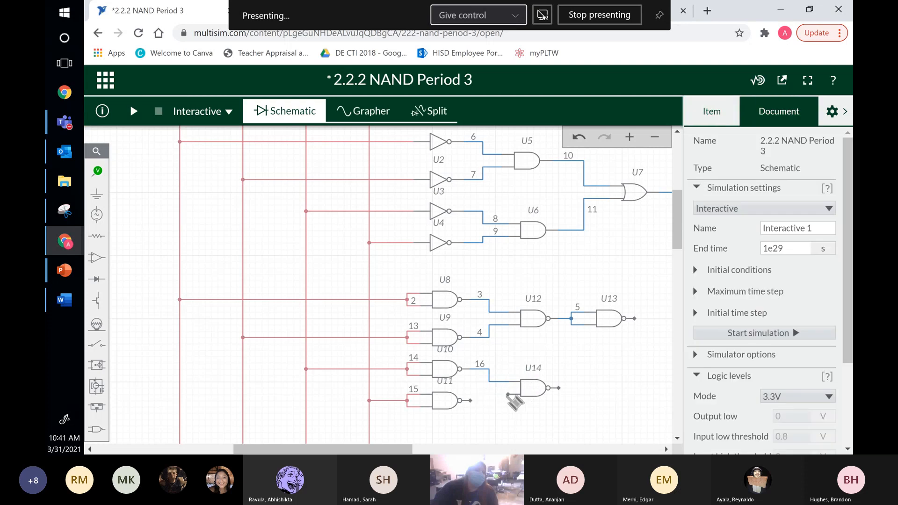
{"action": "left_click", "coordinate": [507, 394]}
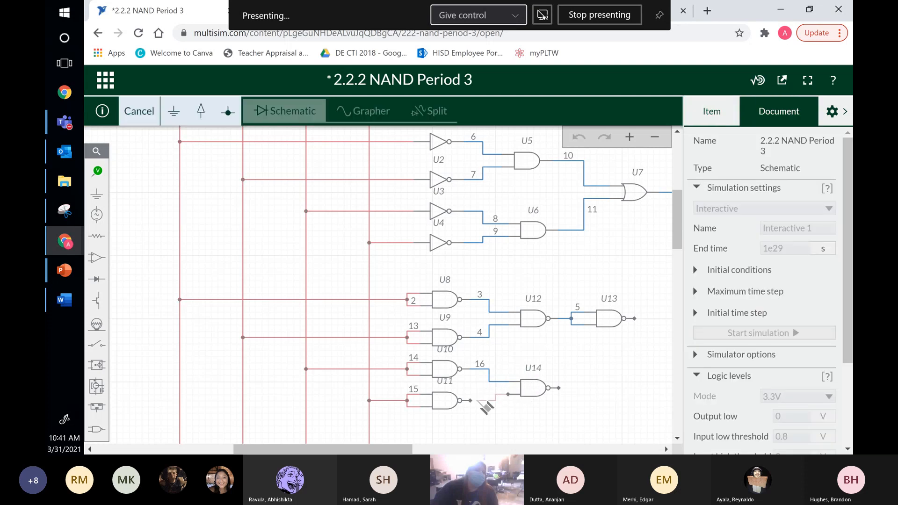
{"action": "left_click", "coordinate": [470, 401]}
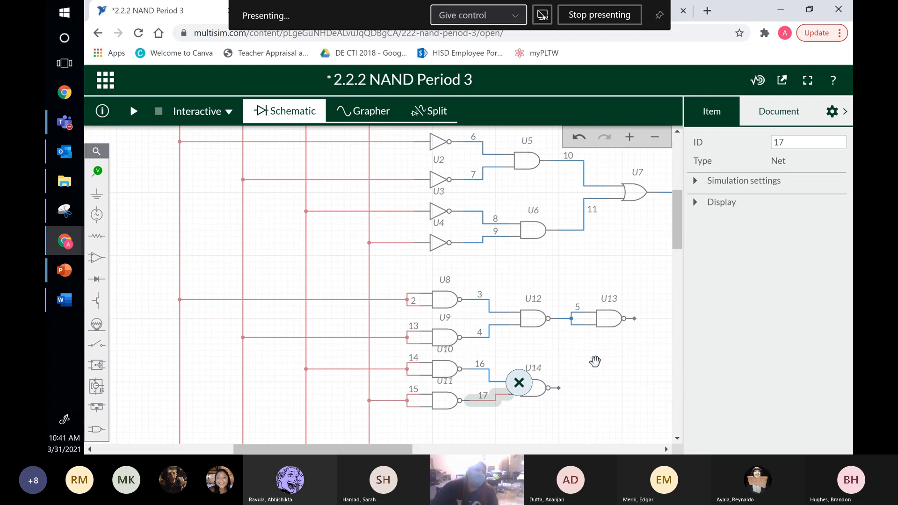
- Place a copy of NAND gate U14 beyond its output, below U13
{"action": "left_click", "coordinate": [542, 393]}
{"action": "left_click", "coordinate": [533, 387]}
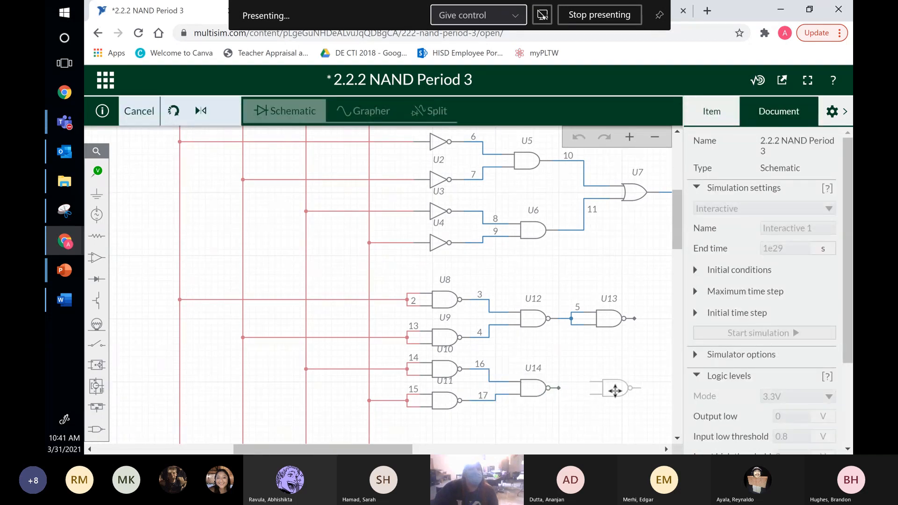
{"action": "left_click", "coordinate": [615, 390]}
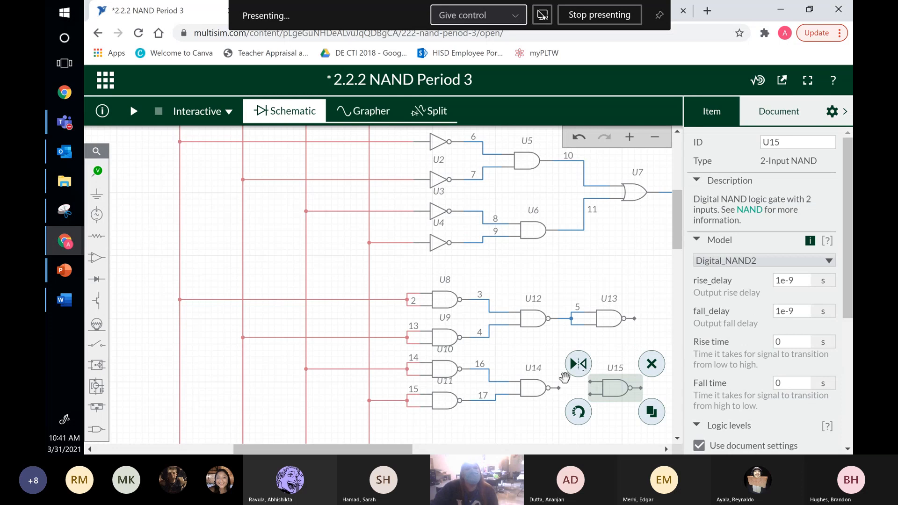
- Wire the two inputs of NAND gate U15 together and connect the output of U14 to them
{"action": "left_click", "coordinate": [583, 381]}
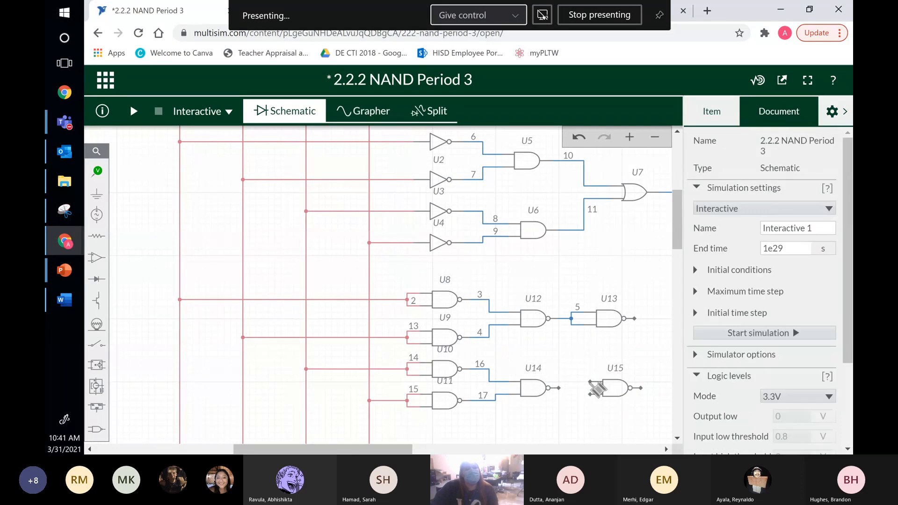
{"action": "left_click", "coordinate": [591, 382]}
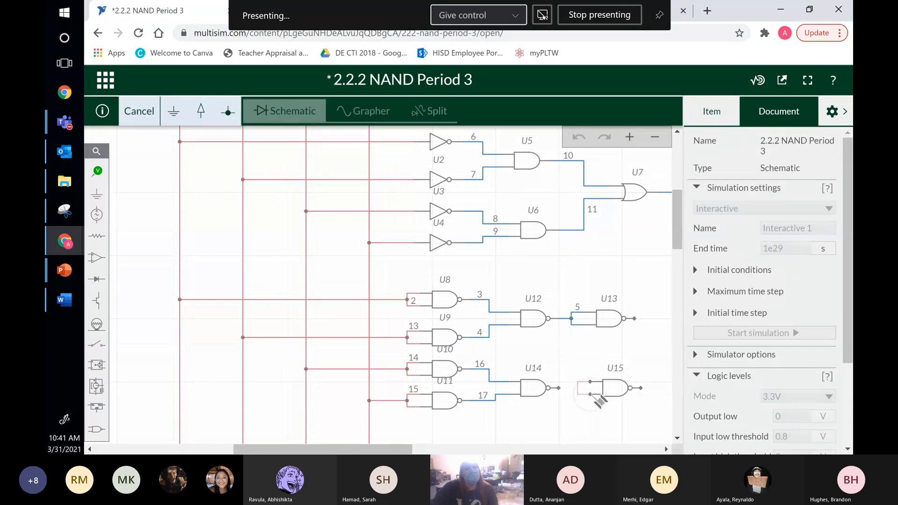
{"action": "left_click", "coordinate": [590, 394]}
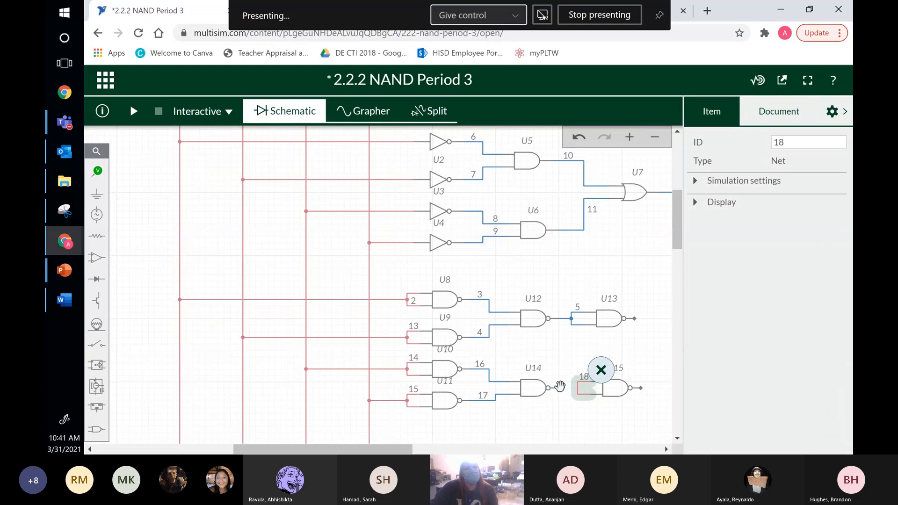
{"action": "left_click", "coordinate": [557, 388]}
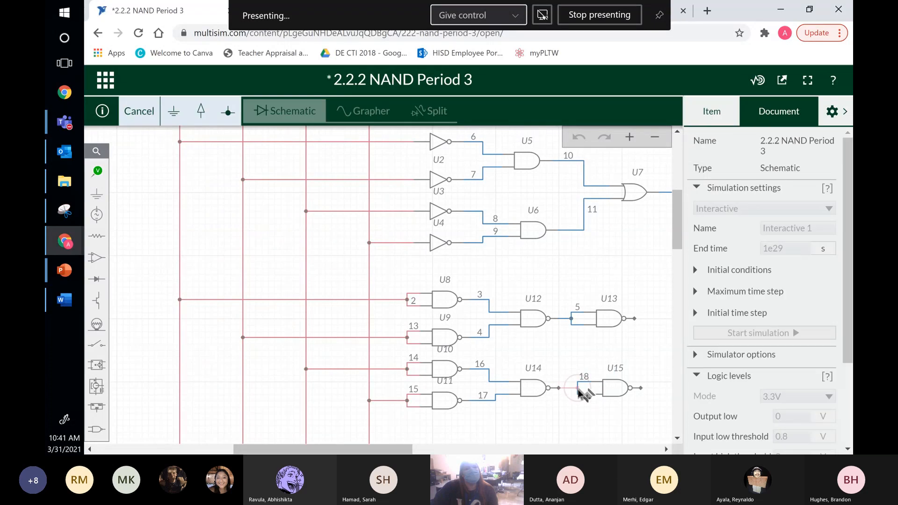
{"action": "left_click", "coordinate": [578, 387]}
- Switch to PowerPoint to check the NAND equivalent of an OR gate on slide 12, and return to the circuit
{"action": "left_click_drag", "start_coordinate": [645, 333], "coordinate": [497, 332]}
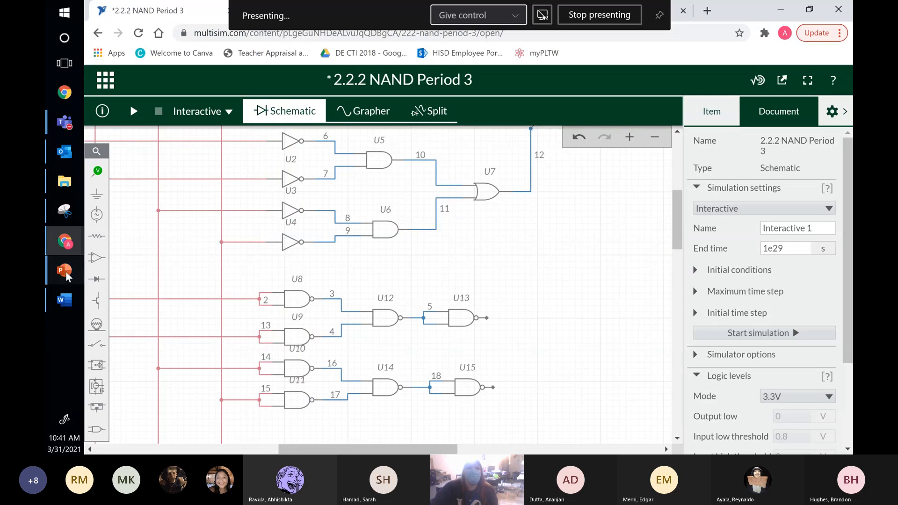
{"action": "mouse_move", "coordinate": [66, 271]}
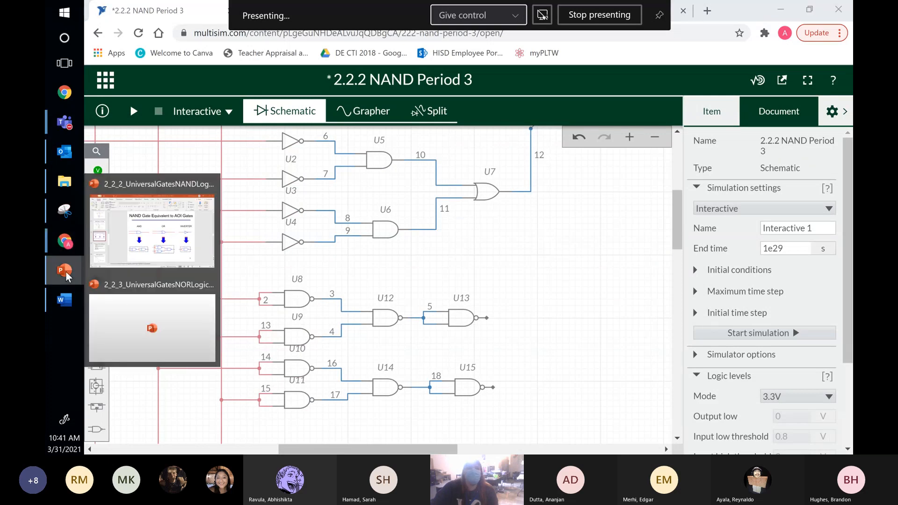
{"action": "left_click", "coordinate": [127, 235]}
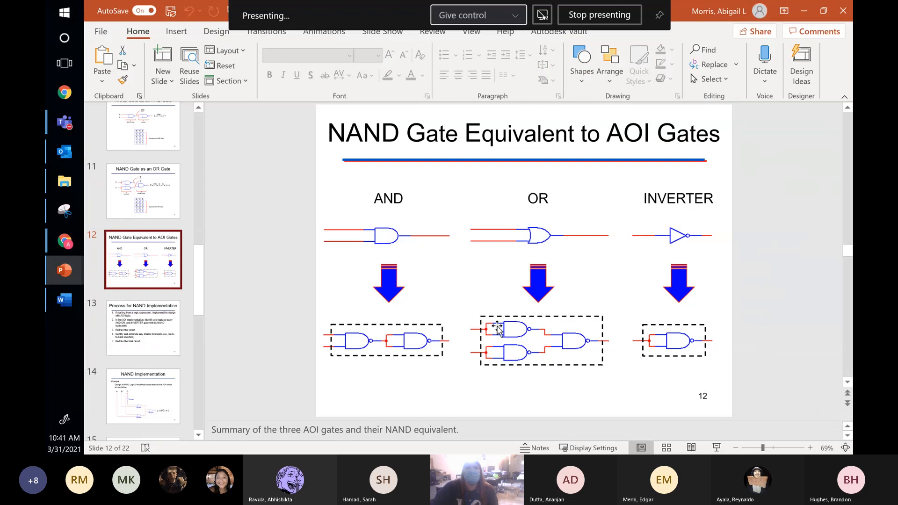
{"action": "left_click", "coordinate": [804, 14]}
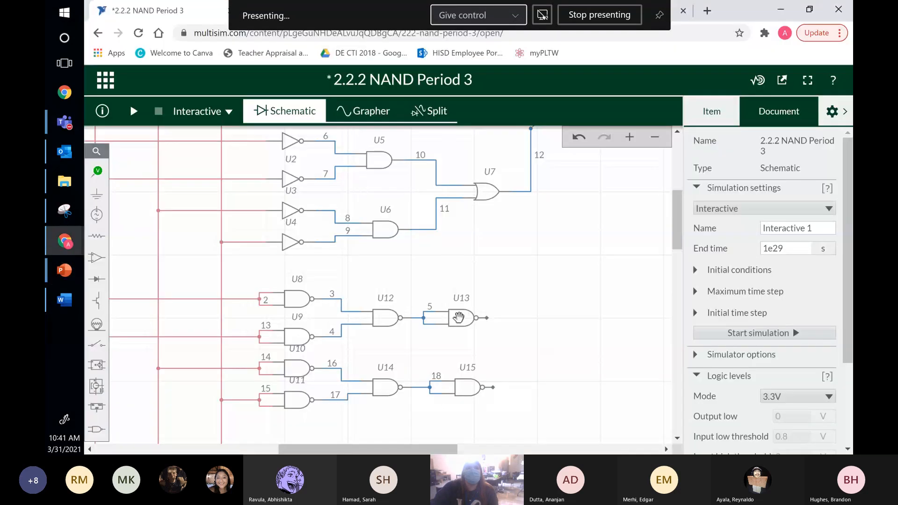
- Place two copies of NAND gate U13, one beyond the output of U13 and one beyond the output of U15
{"action": "left_click", "coordinate": [498, 341]}
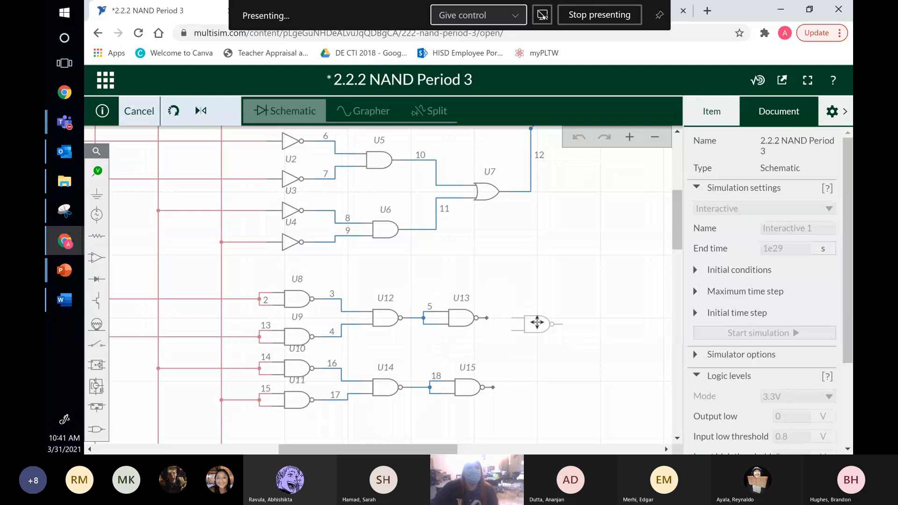
{"action": "left_click", "coordinate": [546, 320]}
{"action": "left_click", "coordinate": [578, 340]}
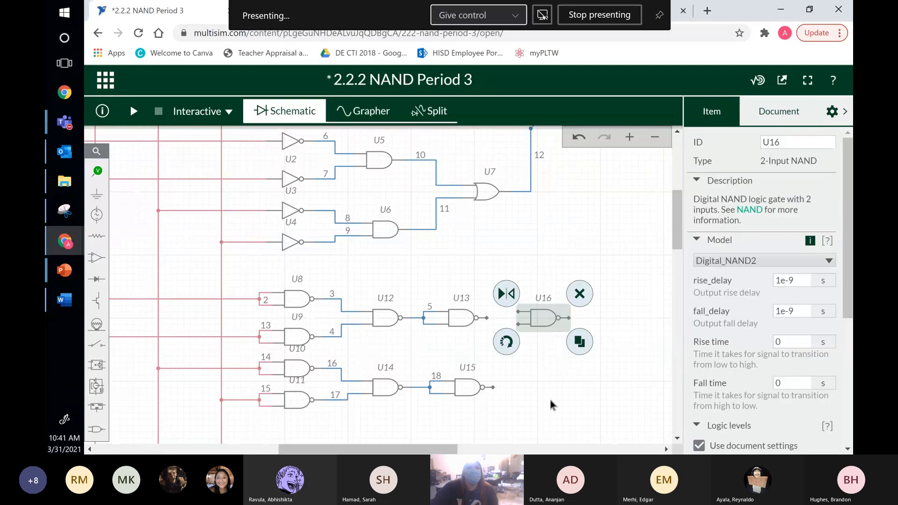
{"action": "left_click", "coordinate": [550, 387]}
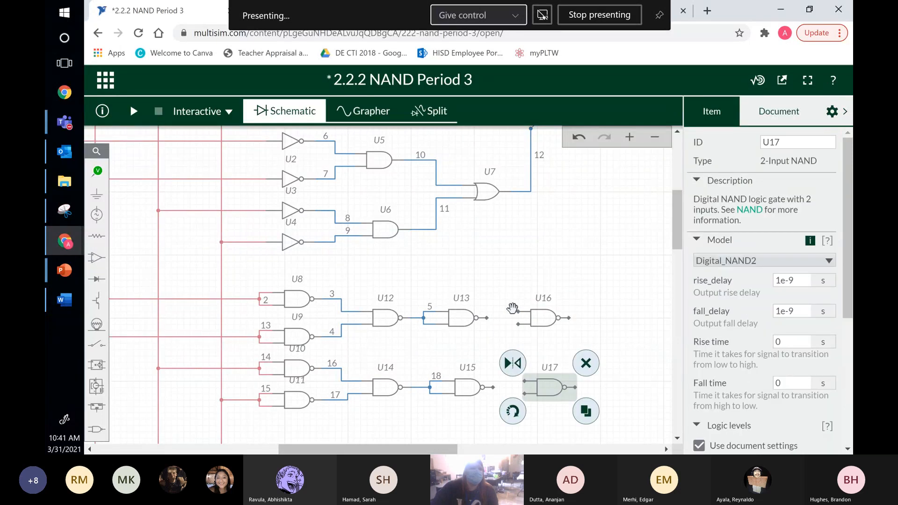
- Wire the two inputs of NAND gate U16 together and connect the output of U13 to them
{"action": "left_click", "coordinate": [518, 309]}
{"action": "left_click", "coordinate": [519, 312]}
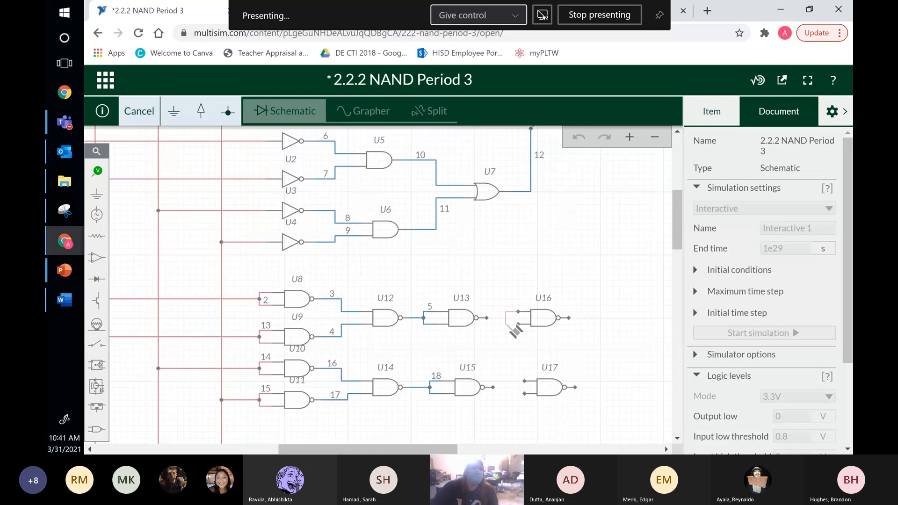
{"action": "left_click", "coordinate": [518, 324]}
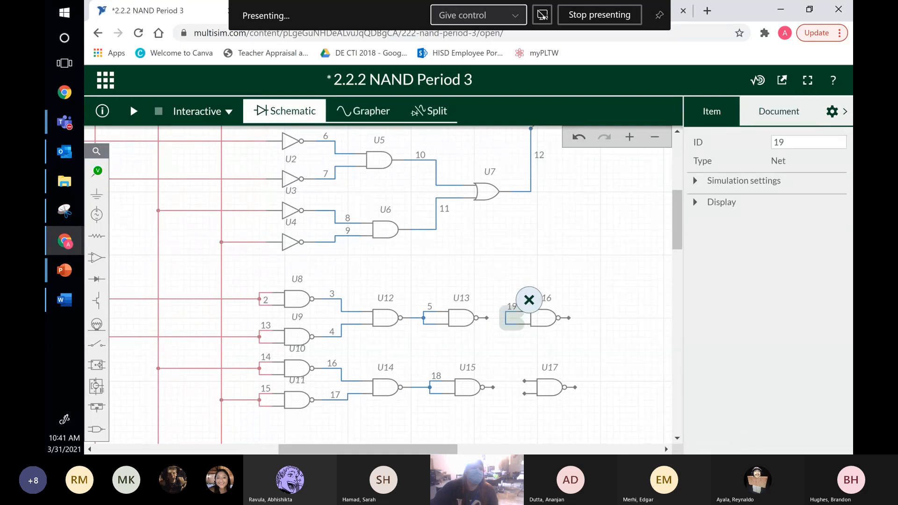
{"action": "left_click", "coordinate": [487, 318]}
{"action": "left_click", "coordinate": [506, 318]}
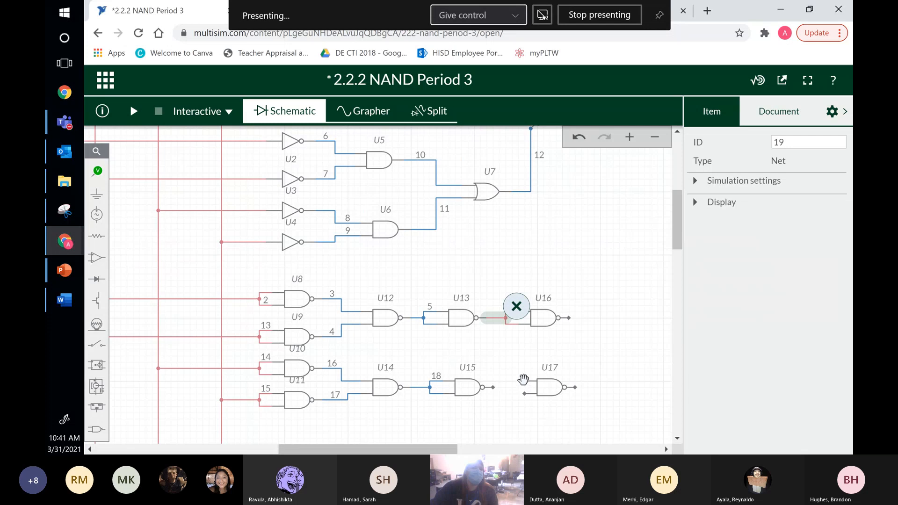
- Wire the two inputs of NAND gate U17 together and connect the output of U15 to them
{"action": "left_click", "coordinate": [523, 381]}
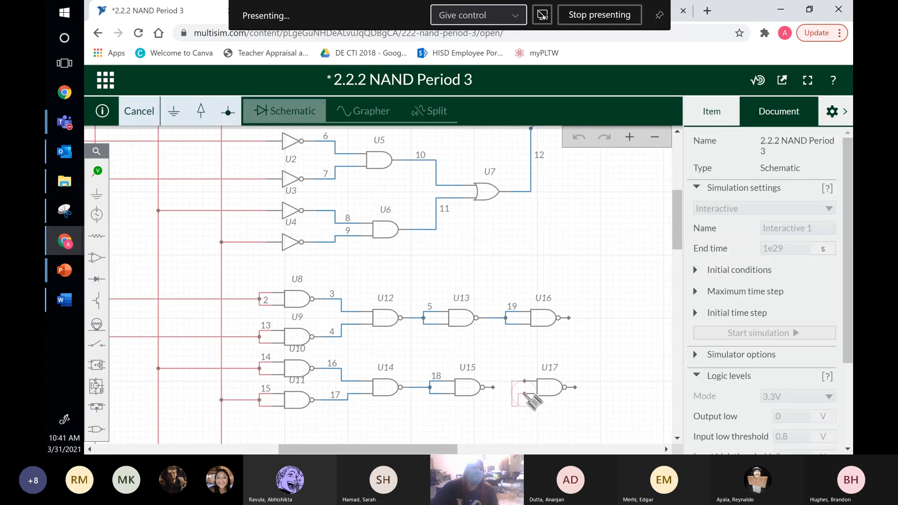
{"action": "left_click", "coordinate": [524, 399]}
{"action": "left_click_drag", "start_coordinate": [517, 406], "coordinate": [514, 394]}
{"action": "left_click_drag", "start_coordinate": [518, 425], "coordinate": [504, 379]}
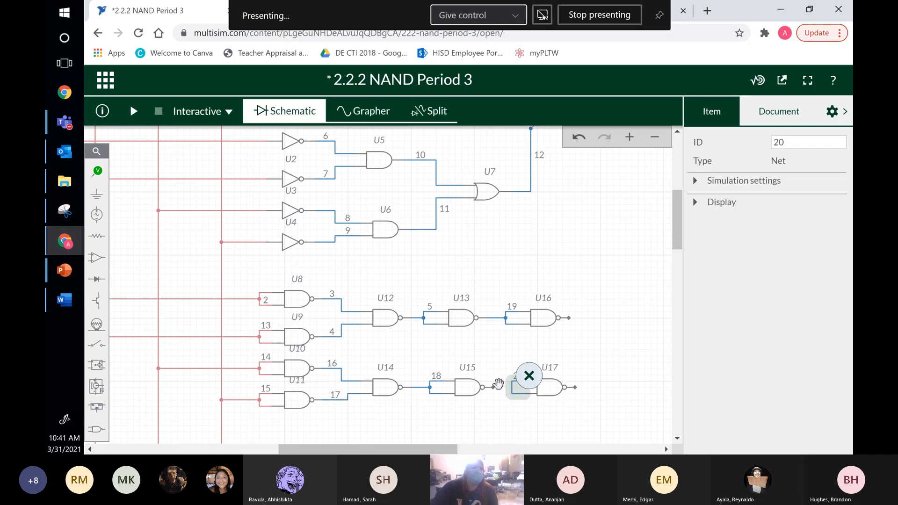
{"action": "left_click", "coordinate": [515, 391]}
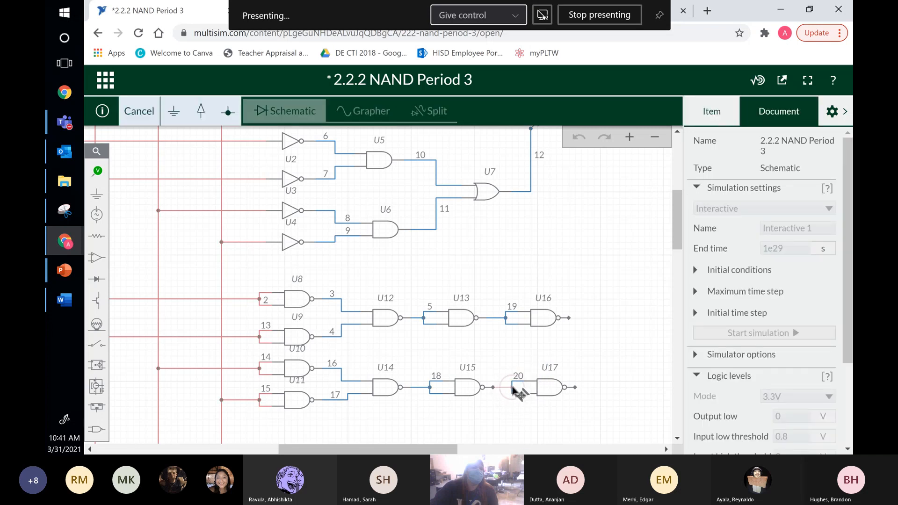
{"action": "left_click", "coordinate": [513, 388]}
- Place another copy of the NAND gate beyond the outputs of U16 and U17, at a height between them
{"action": "left_click", "coordinate": [598, 318]}
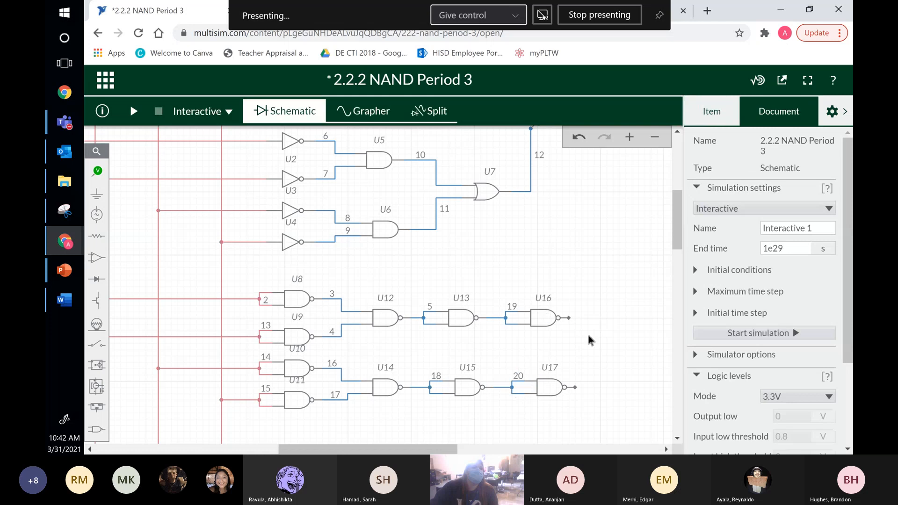
{"action": "left_click", "coordinate": [547, 319]}
{"action": "key", "text": "ctrl+v"}
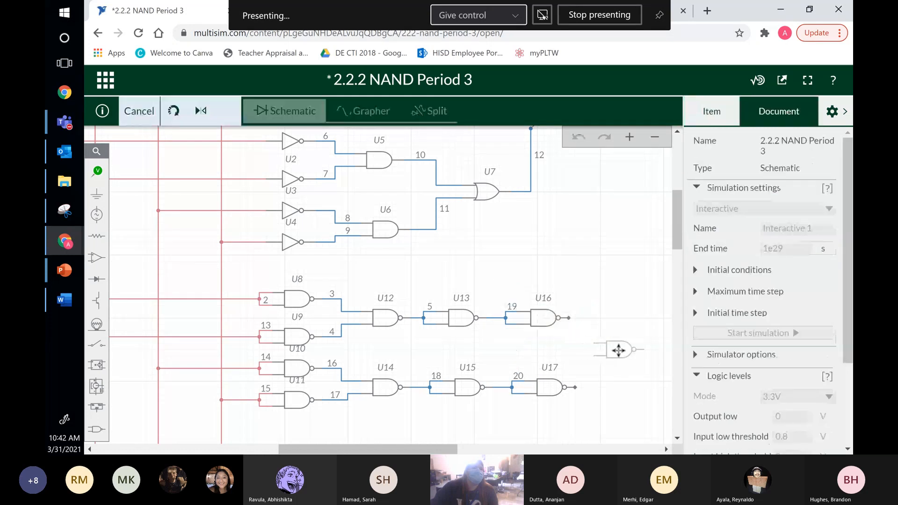
{"action": "left_click", "coordinate": [620, 351]}
- Wire the outputs of U16 and U17 to the upper and lower inputs of NAND gate U18
{"action": "left_click", "coordinate": [575, 323]}
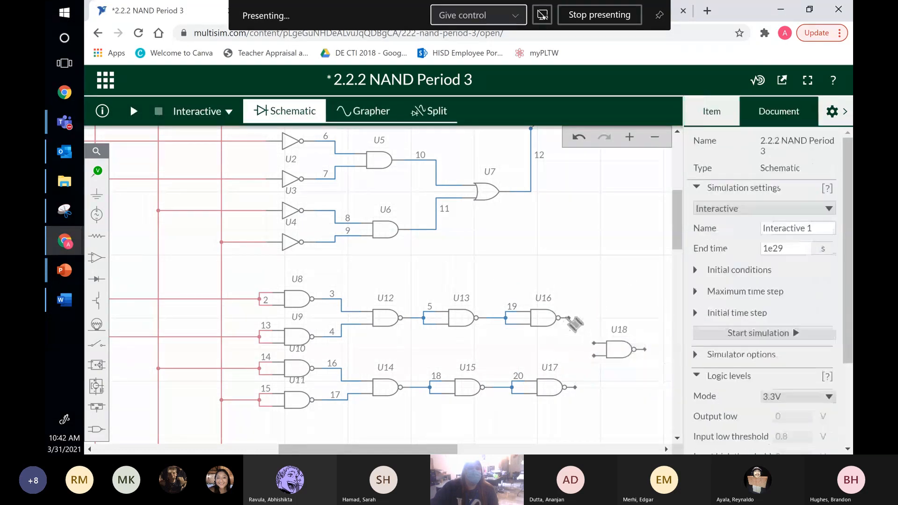
{"action": "left_click_drag", "start_coordinate": [570, 318], "coordinate": [593, 343]}
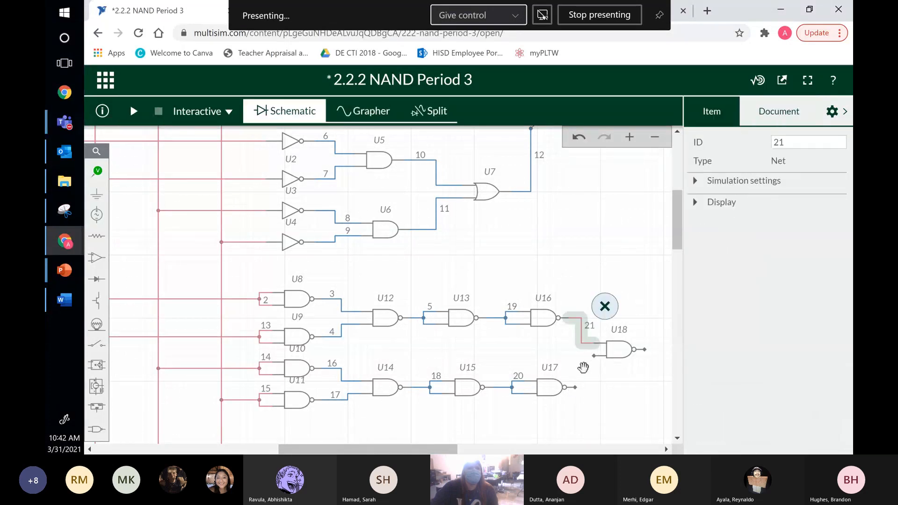
{"action": "left_click", "coordinate": [584, 386]}
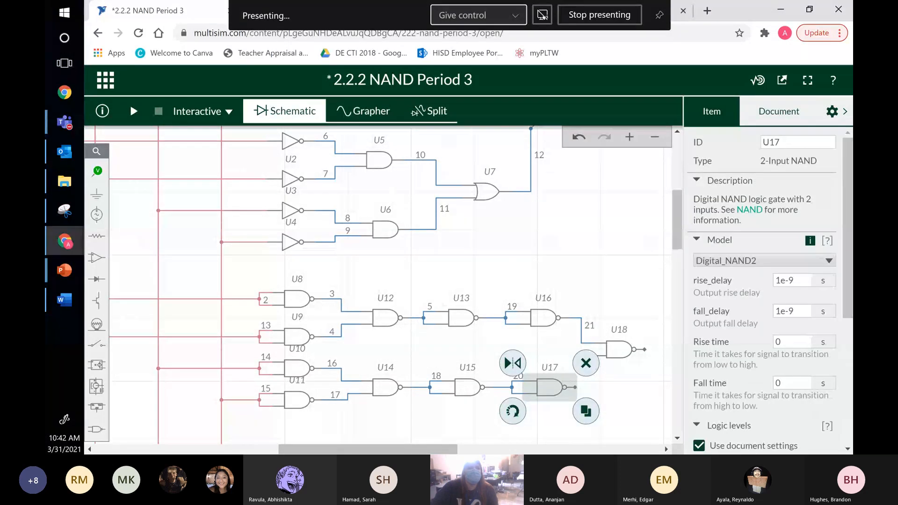
{"action": "left_click", "coordinate": [576, 387]}
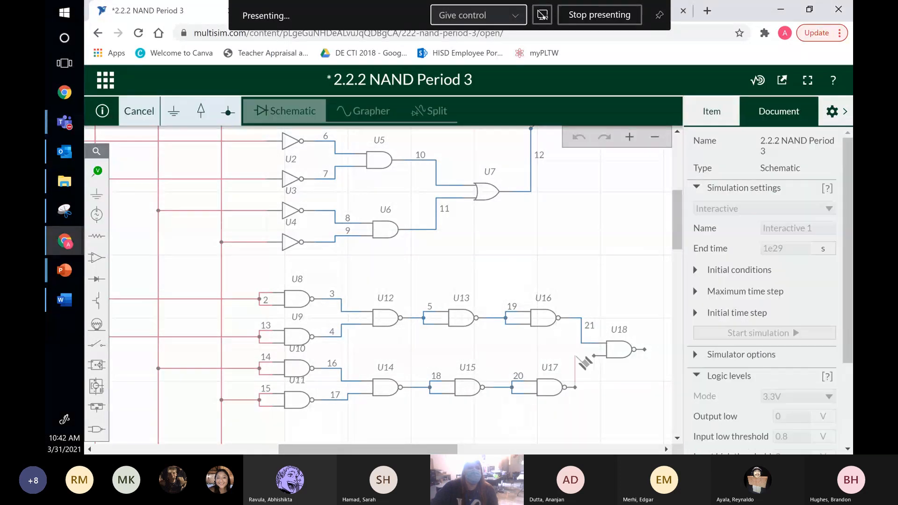
{"action": "left_click", "coordinate": [601, 356]}
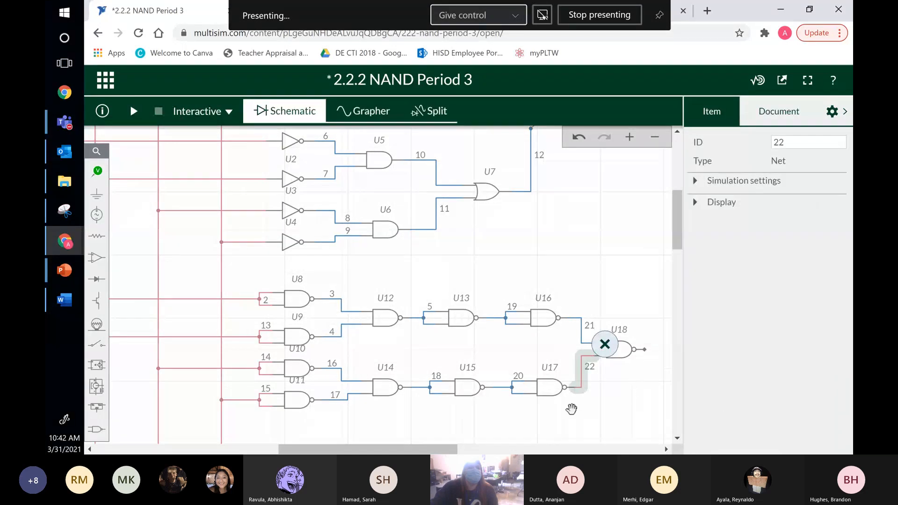
- Place a copy of the digital probe PR1 above the output of NAND gate U18 and wire that output to it
{"action": "left_click_drag", "start_coordinate": [634, 390], "coordinate": [549, 419]}
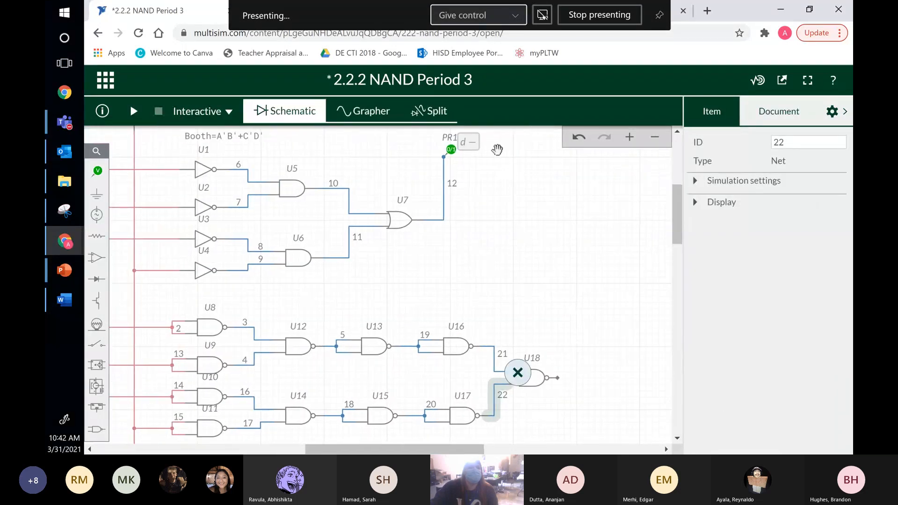
{"action": "left_click", "coordinate": [449, 149]}
{"action": "left_click", "coordinate": [472, 171]}
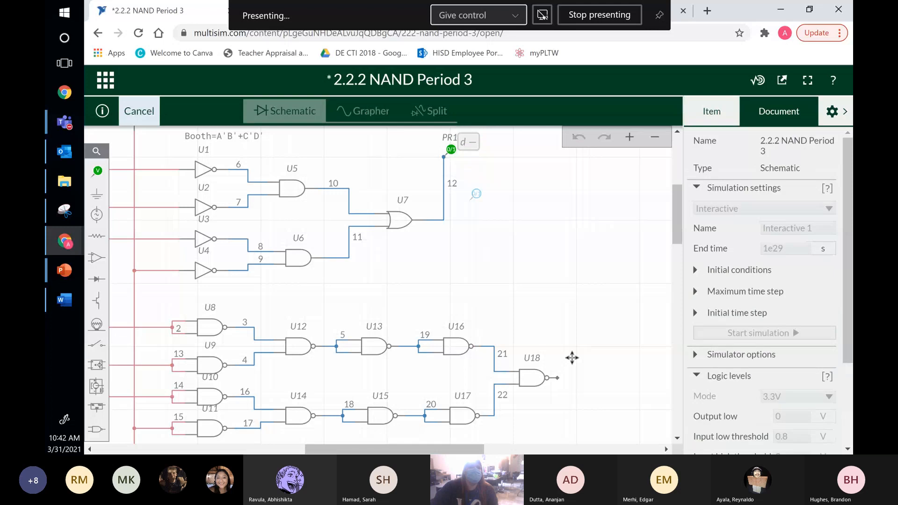
{"action": "left_click", "coordinate": [559, 374]}
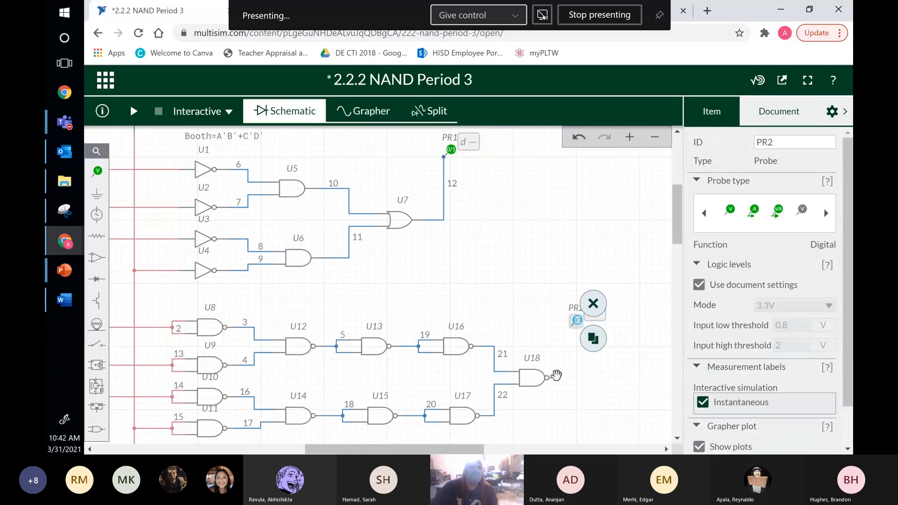
{"action": "left_click", "coordinate": [557, 377]}
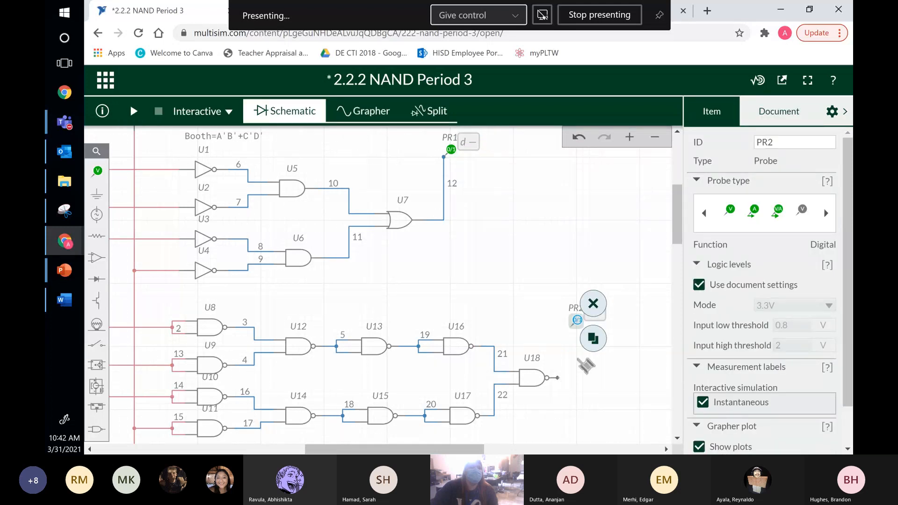
{"action": "left_click", "coordinate": [578, 323]}
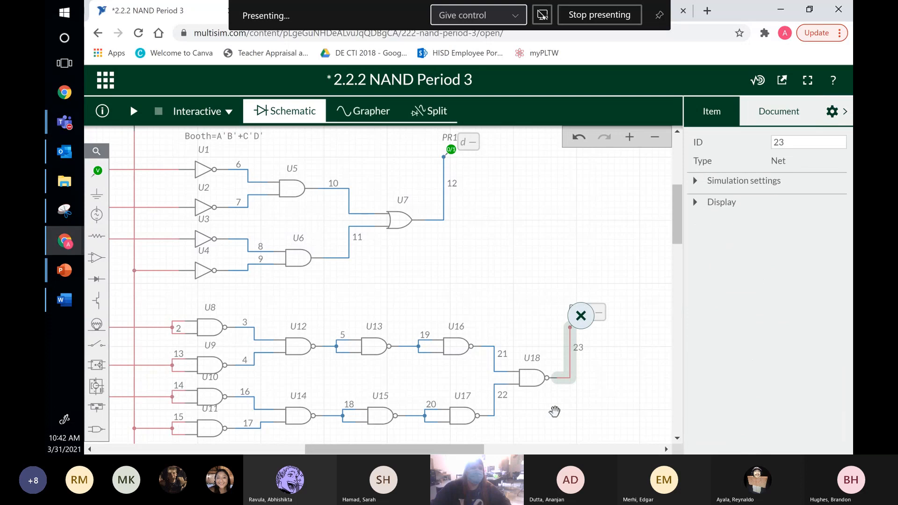
- Save the schematic with the probed NAND version of the Booth circuit
{"action": "left_click", "coordinate": [574, 415]}
{"action": "left_click_drag", "start_coordinate": [595, 403], "coordinate": [628, 374]}
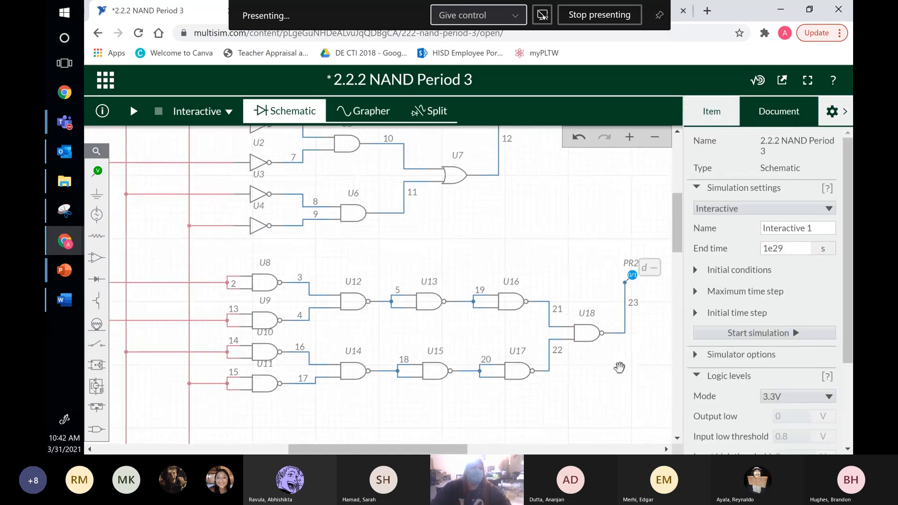
{"action": "left_click", "coordinate": [105, 83]}
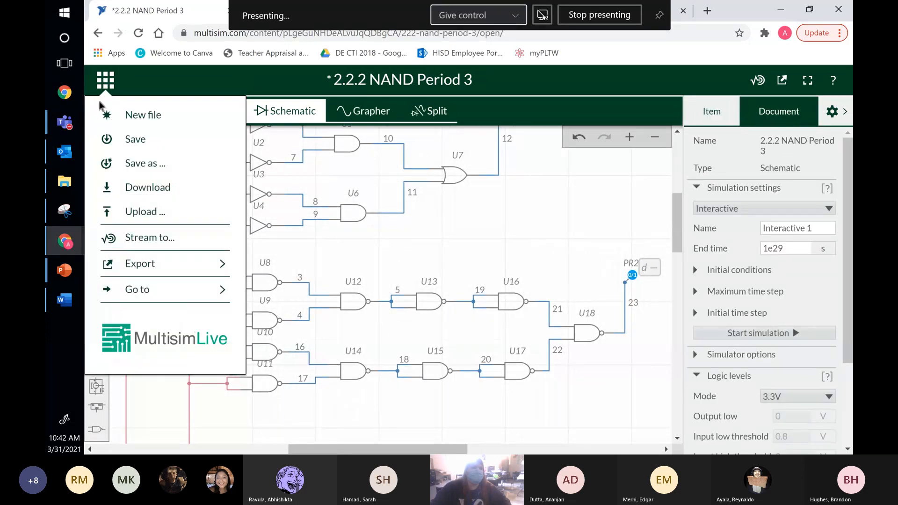
{"action": "left_click", "coordinate": [132, 138]}
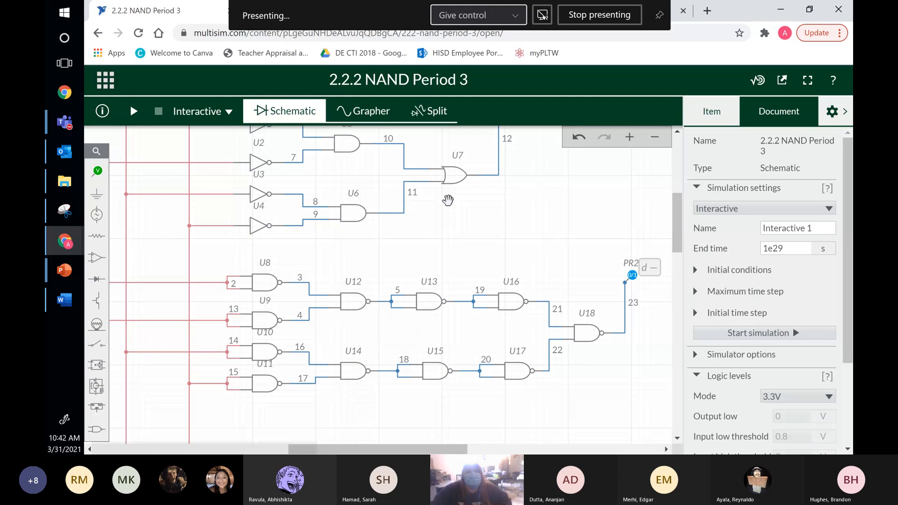
- Delete the redundant double-inverting NAND gates U13, U16, U15 and U17 together with their wiring
{"action": "scroll", "coordinate": [445, 257], "scroll_direction": "up", "scroll_amount": 1}
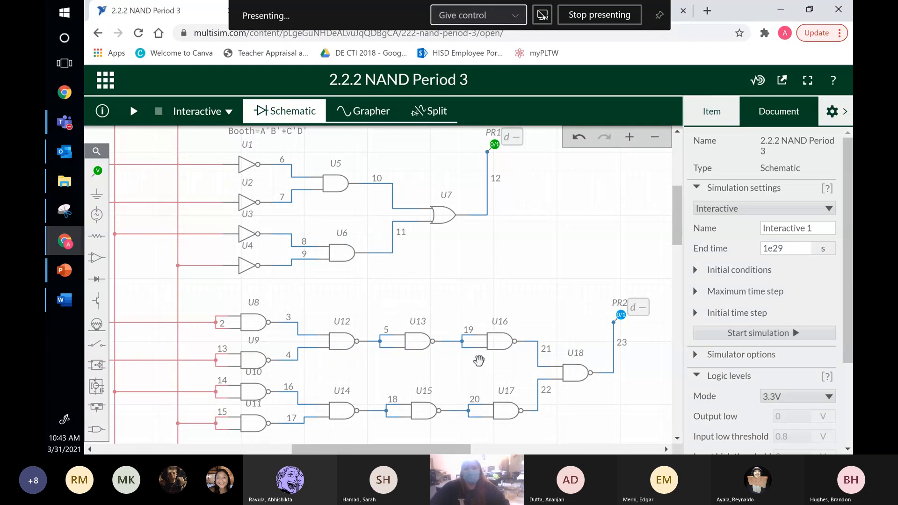
{"action": "scroll", "coordinate": [478, 360], "scroll_direction": "up", "scroll_amount": 1}
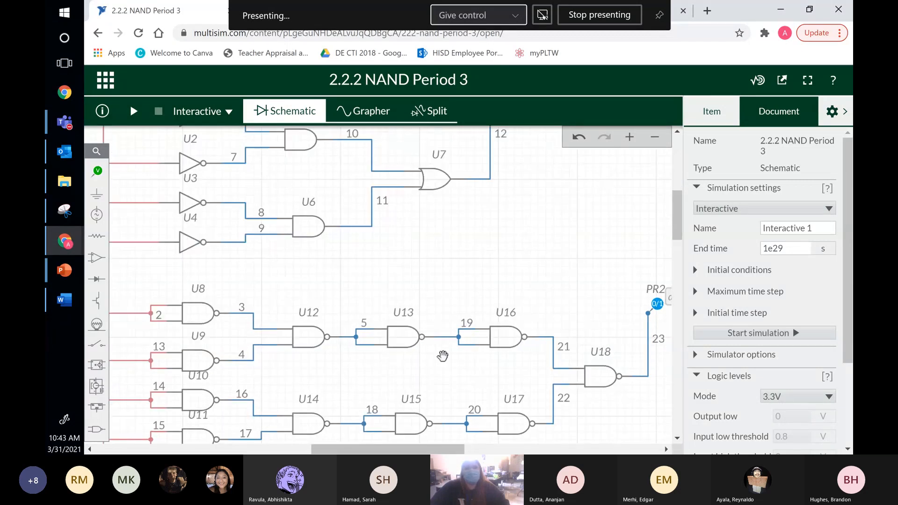
{"action": "scroll", "coordinate": [443, 357], "scroll_direction": "down", "scroll_amount": 1}
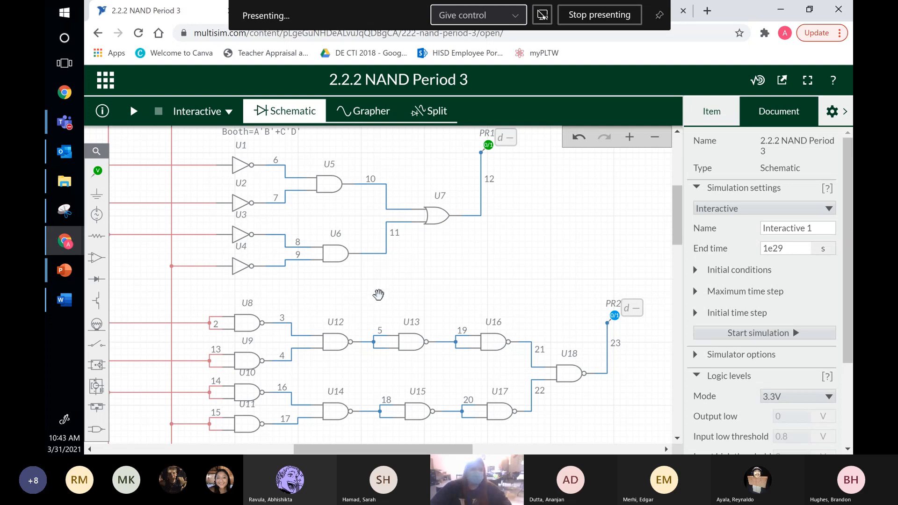
{"action": "left_click_drag", "start_coordinate": [374, 305], "coordinate": [515, 405]}
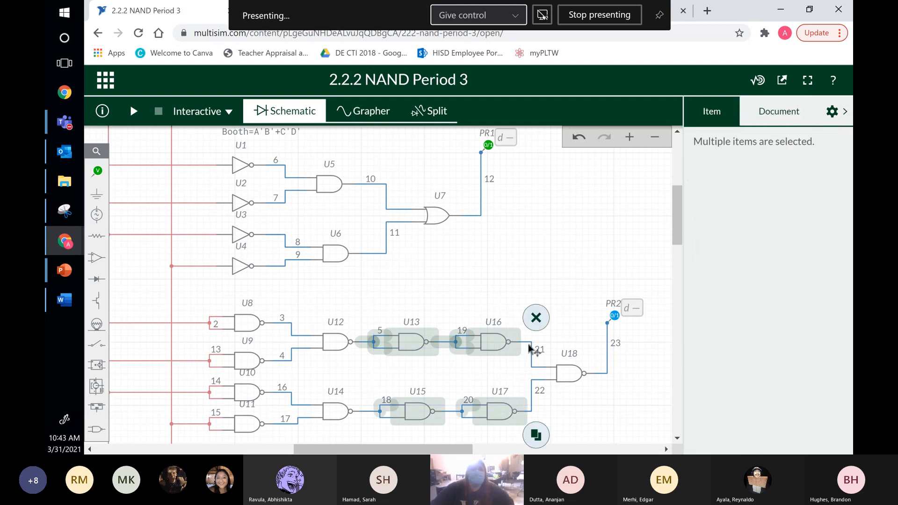
{"action": "key", "text": "Delete"}
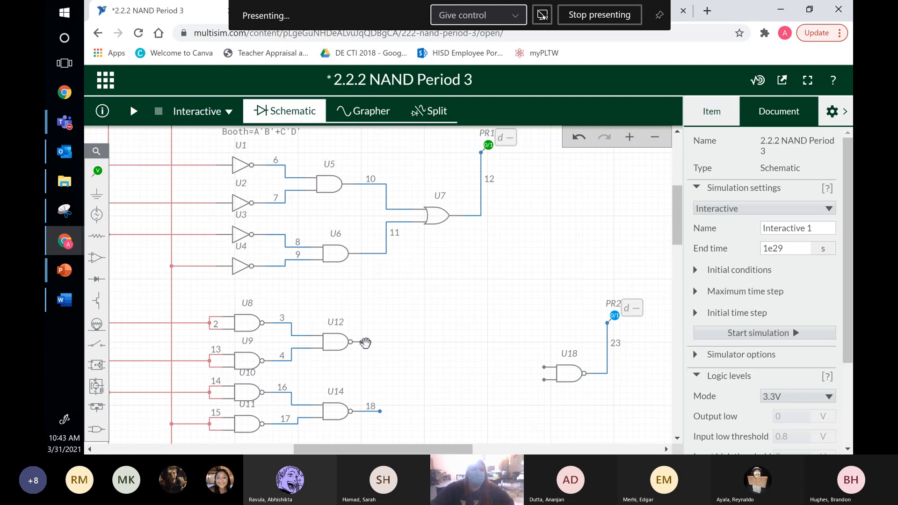
- Wire the outputs of NAND gates U12 and U14 directly to the upper and lower inputs of U18
{"action": "left_click_drag", "start_coordinate": [365, 342], "coordinate": [553, 374]}
{"action": "left_click_drag", "start_coordinate": [487, 367], "coordinate": [487, 372]}
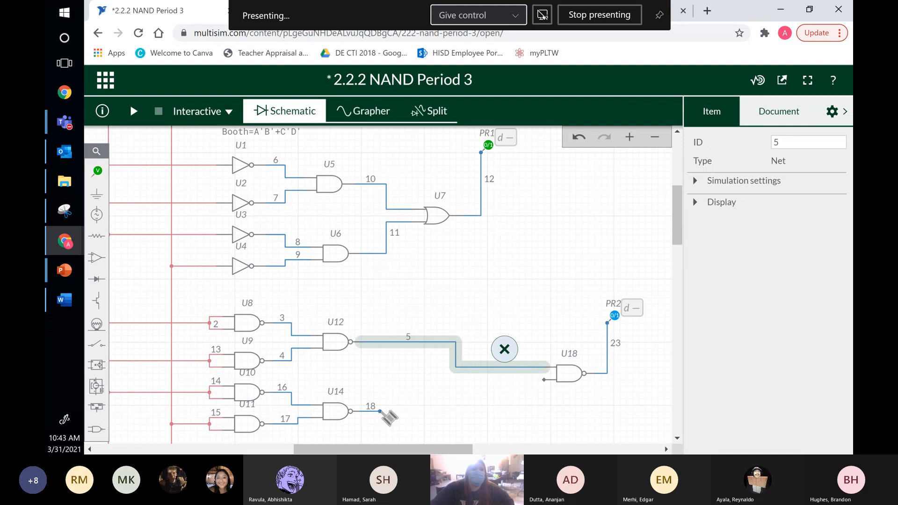
{"action": "mouse_move", "coordinate": [380, 411]}
{"action": "left_mouse_down"}
{"action": "mouse_move", "coordinate": [427, 417]}
{"action": "mouse_move", "coordinate": [463, 380]}
{"action": "mouse_move", "coordinate": [549, 383]}
{"action": "left_mouse_up"}
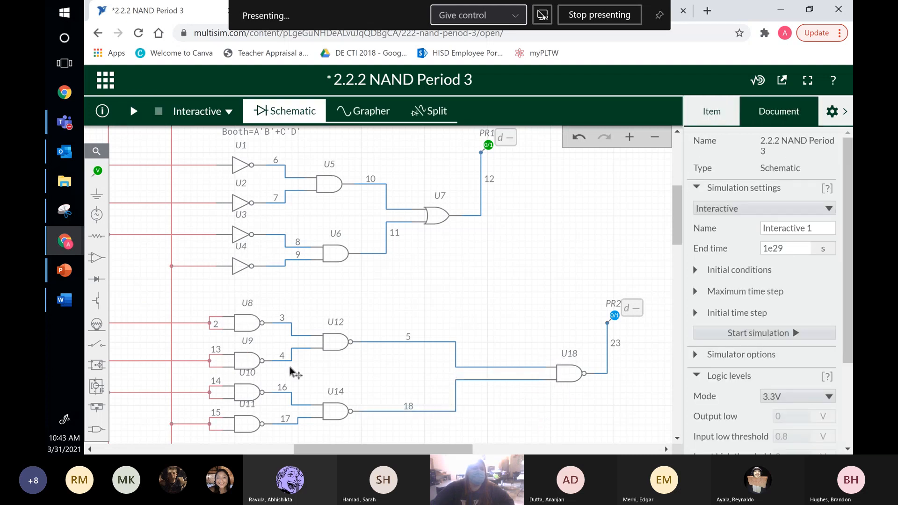
- Switch to Snipping Tool, capture the simplified NAND circuit from the input lines through probe PR2, and copy the snip
{"action": "scroll", "coordinate": [382, 395], "scroll_direction": "down", "scroll_amount": 2}
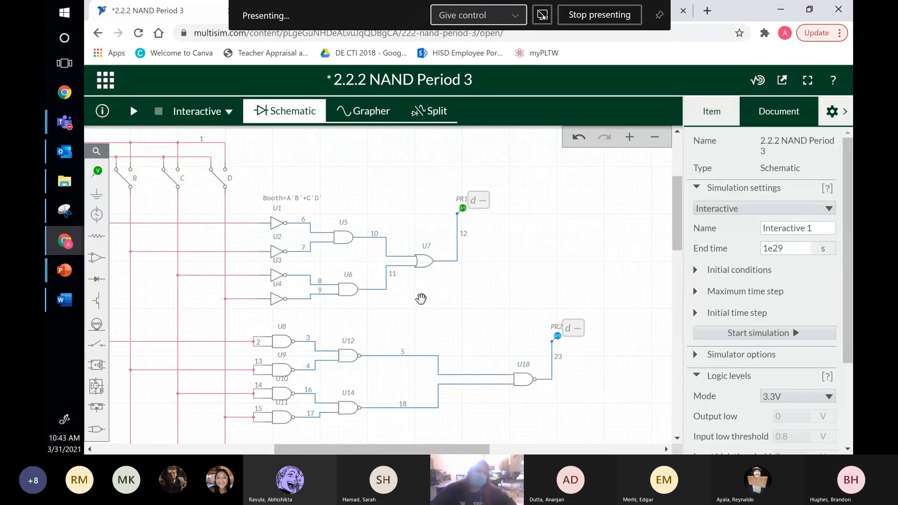
{"action": "left_click_drag", "start_coordinate": [455, 309], "coordinate": [515, 267]}
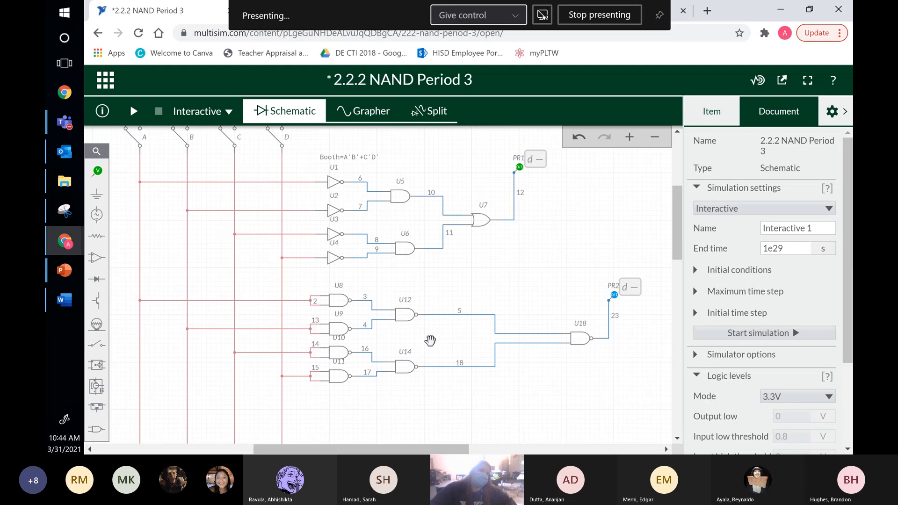
{"action": "scroll", "coordinate": [430, 340], "scroll_direction": "down", "scroll_amount": 2}
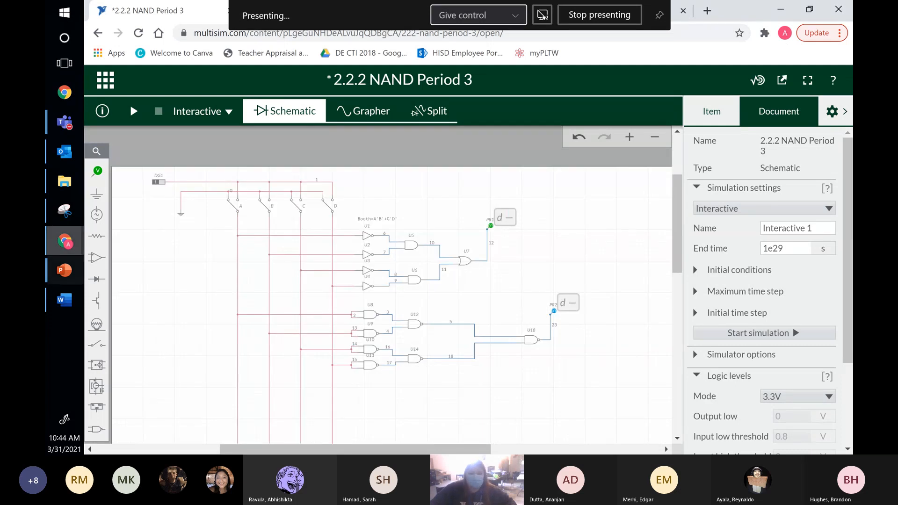
{"action": "left_click", "coordinate": [65, 211]}
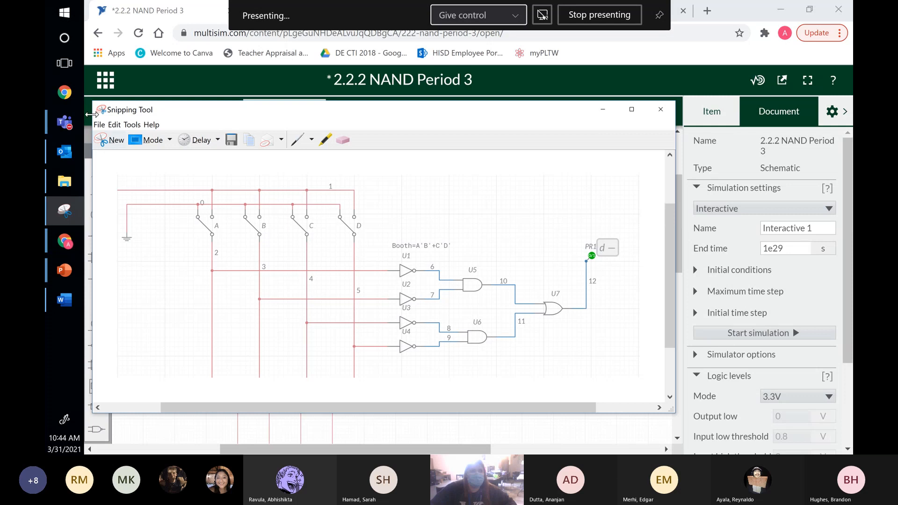
{"action": "left_click", "coordinate": [112, 140]}
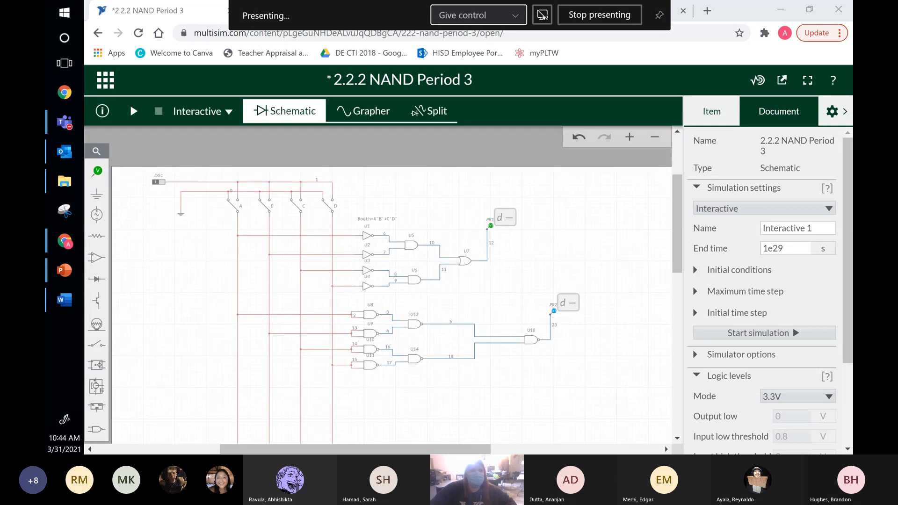
{"action": "left_click_drag", "start_coordinate": [217, 291], "coordinate": [599, 389]}
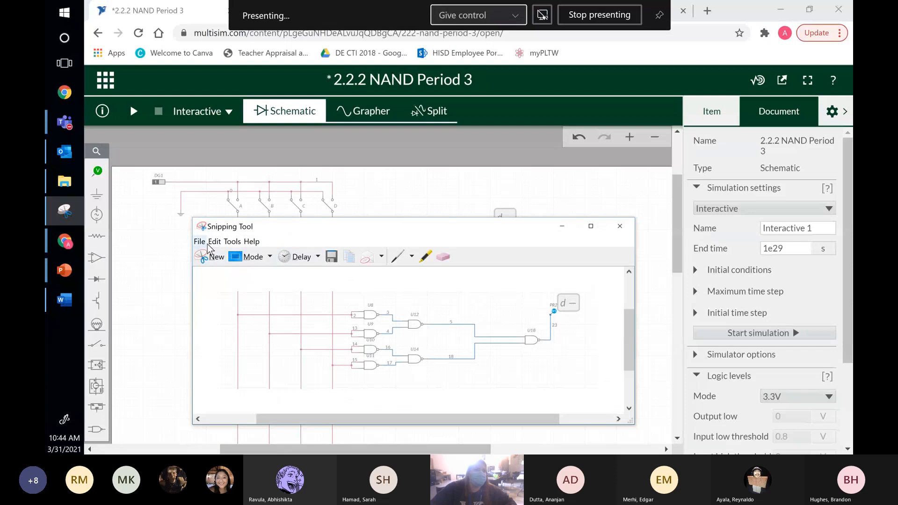
{"action": "left_click", "coordinate": [215, 242]}
{"action": "left_click", "coordinate": [244, 257]}
{"action": "left_click", "coordinate": [364, 188]}
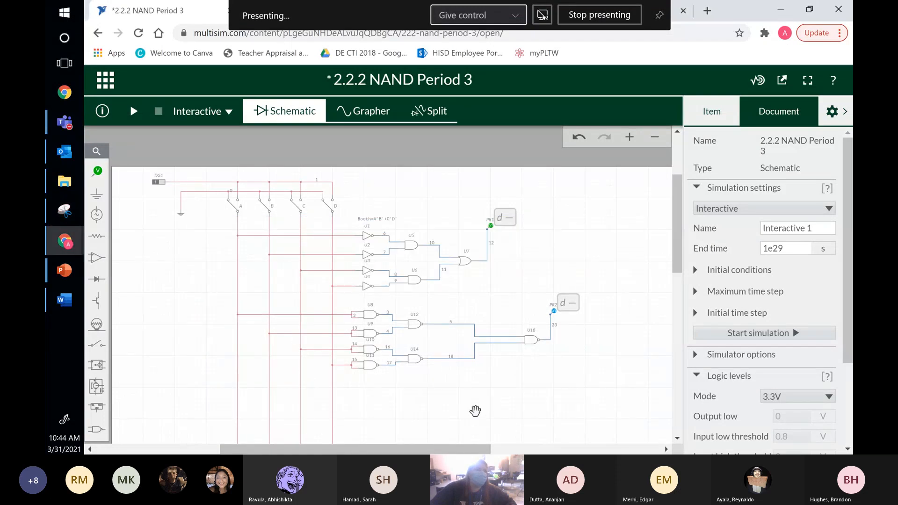
- Save the schematic with the simplified NAND circuit under its existing name
{"action": "left_click_drag", "start_coordinate": [472, 406], "coordinate": [466, 210]}
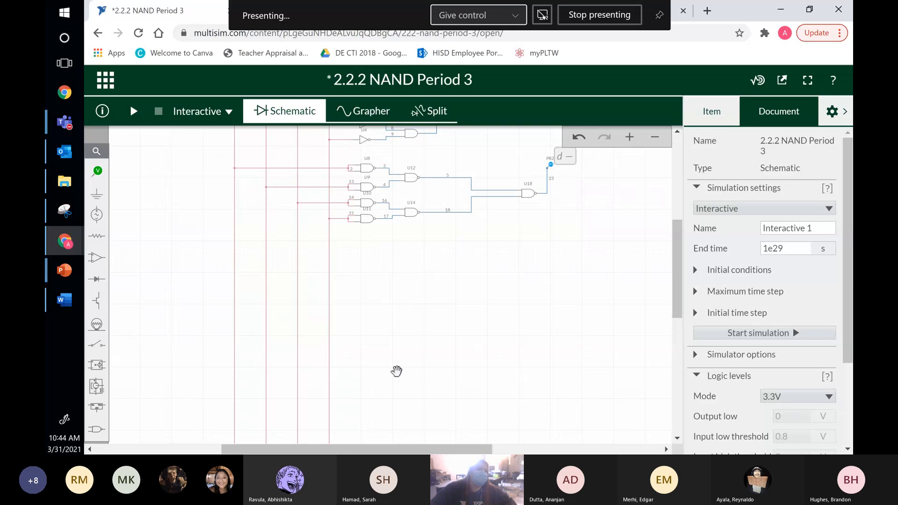
{"action": "left_click_drag", "start_coordinate": [442, 358], "coordinate": [429, 440]}
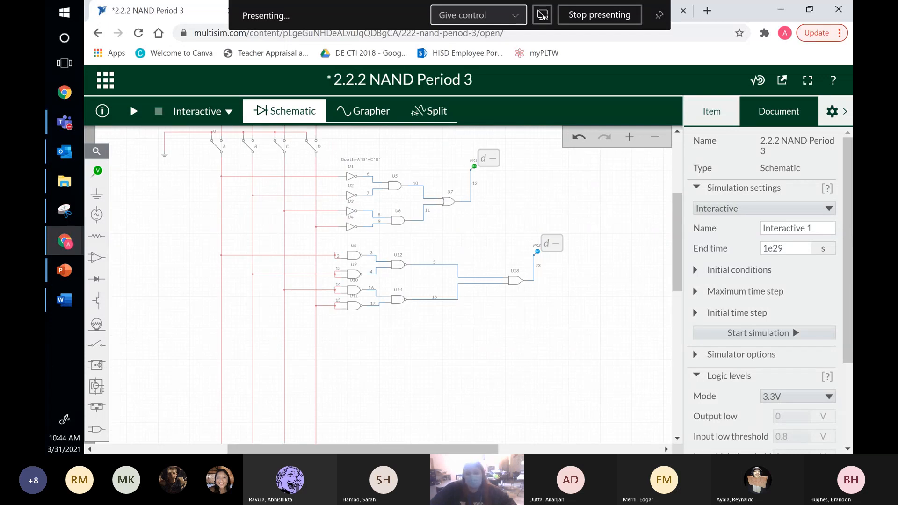
{"action": "key", "text": "alt+Tab"}
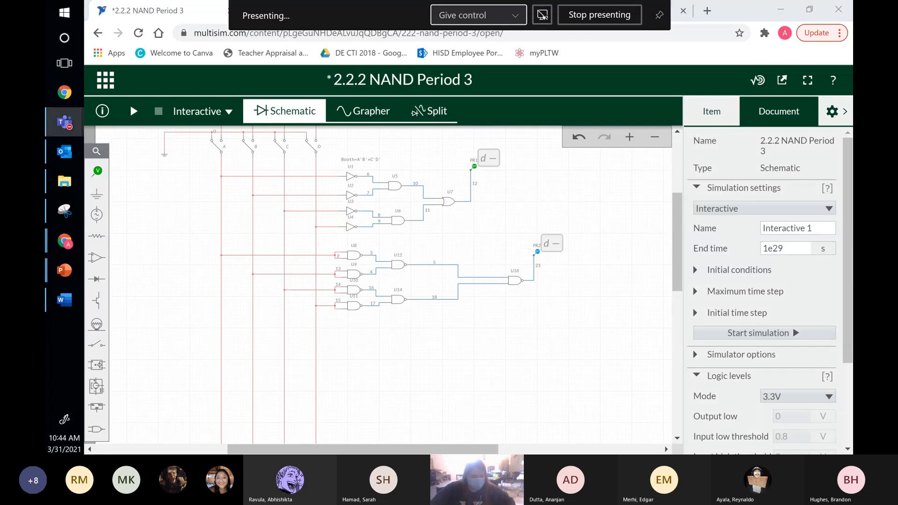
{"action": "left_click", "coordinate": [118, 89]}
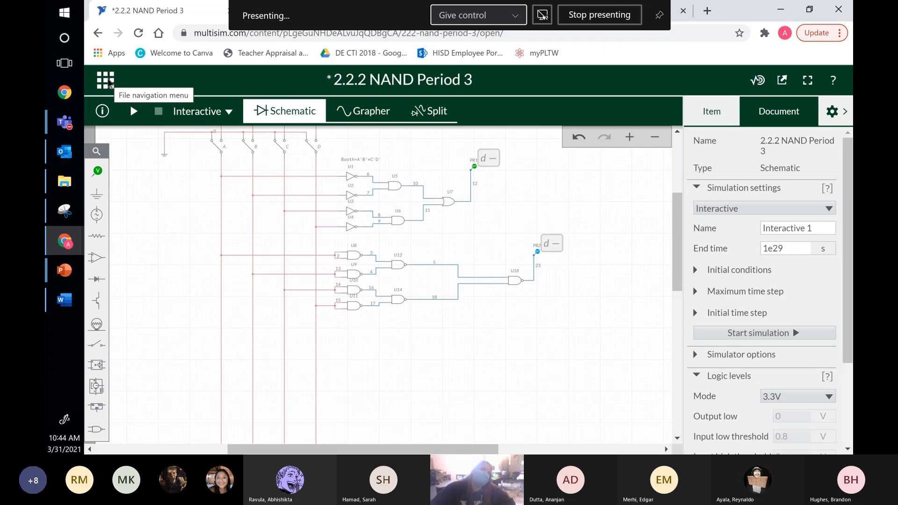
{"action": "left_click", "coordinate": [107, 82]}
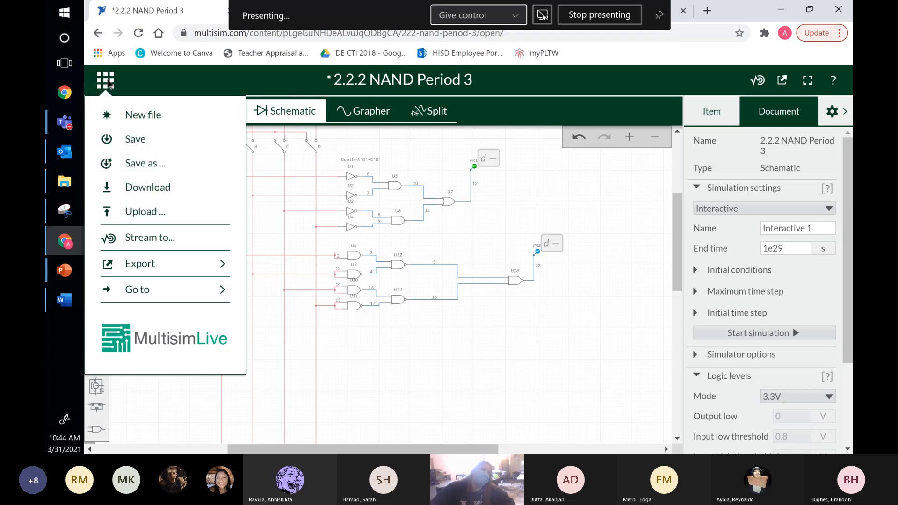
{"action": "left_click", "coordinate": [136, 138]}
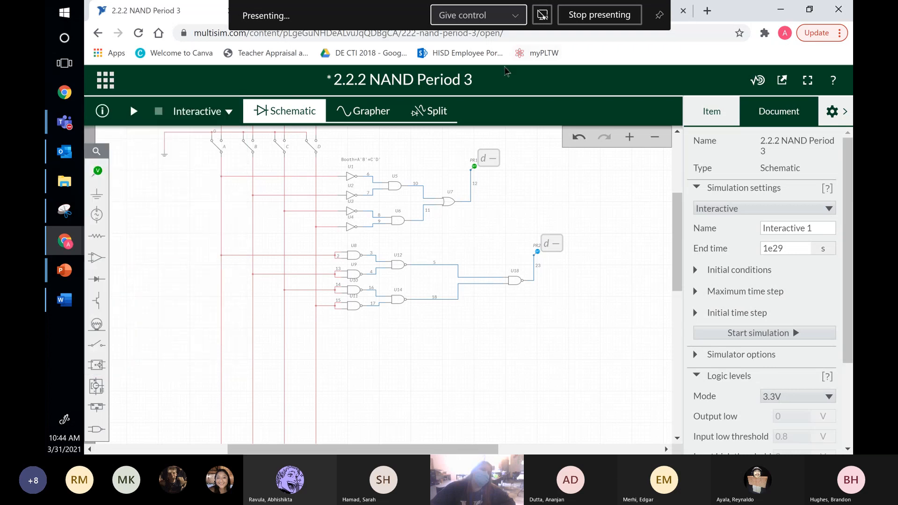
- Switch to the Pear Deck presentation in a maximized browser window and advance it to the Flex slide
{"action": "left_click", "coordinate": [259, 16]}
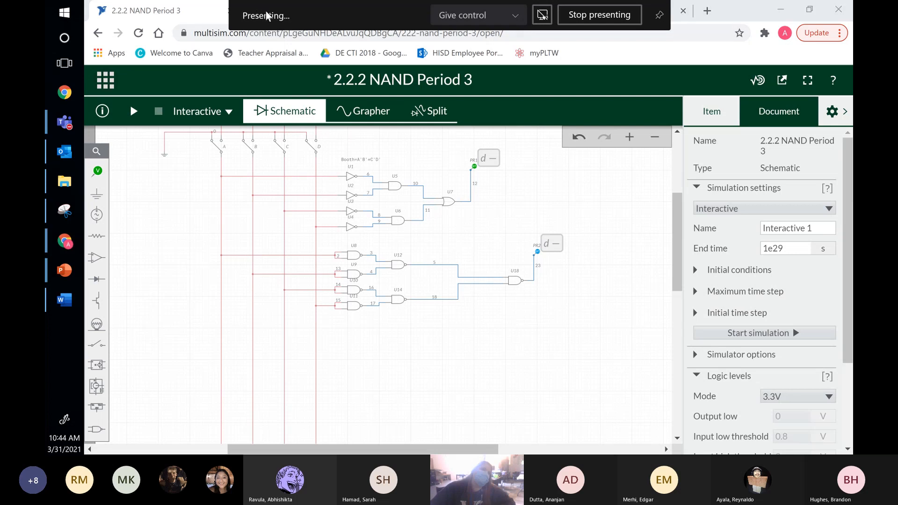
{"action": "double_click", "coordinate": [747, 10]}
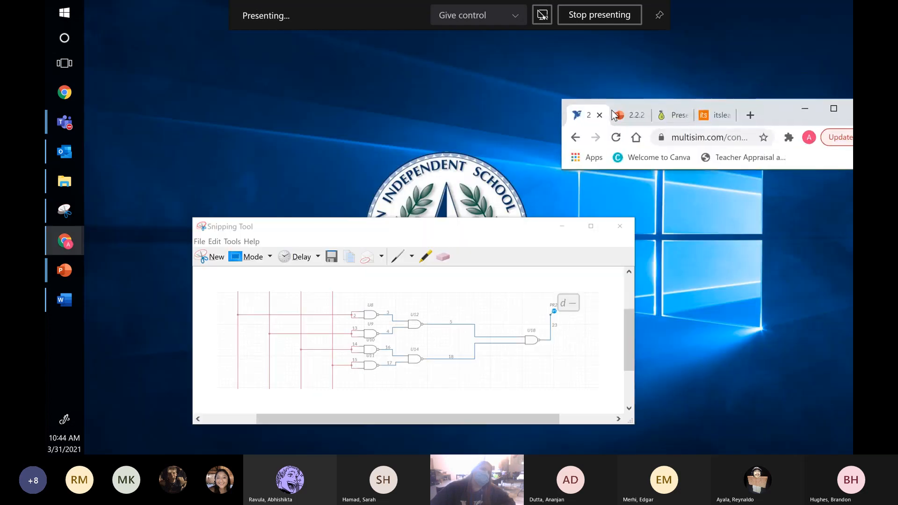
{"action": "left_click", "coordinate": [674, 118]}
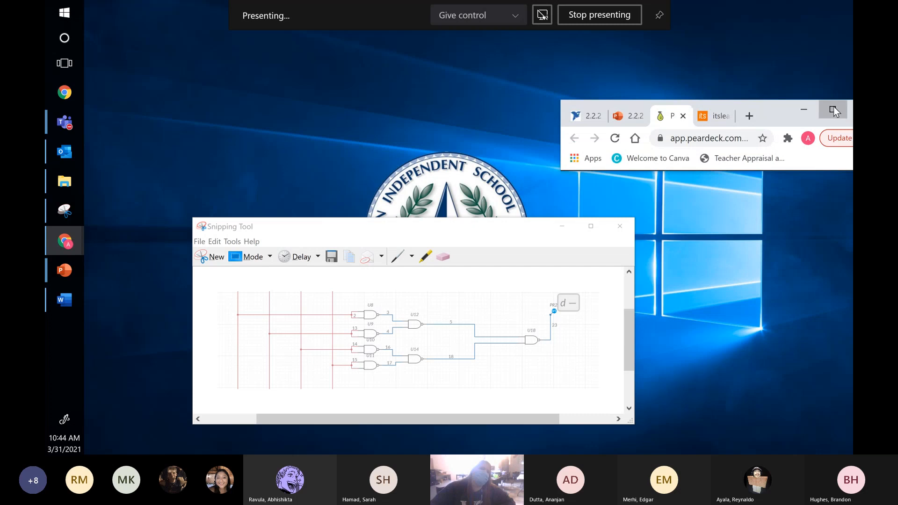
{"action": "left_click", "coordinate": [833, 110]}
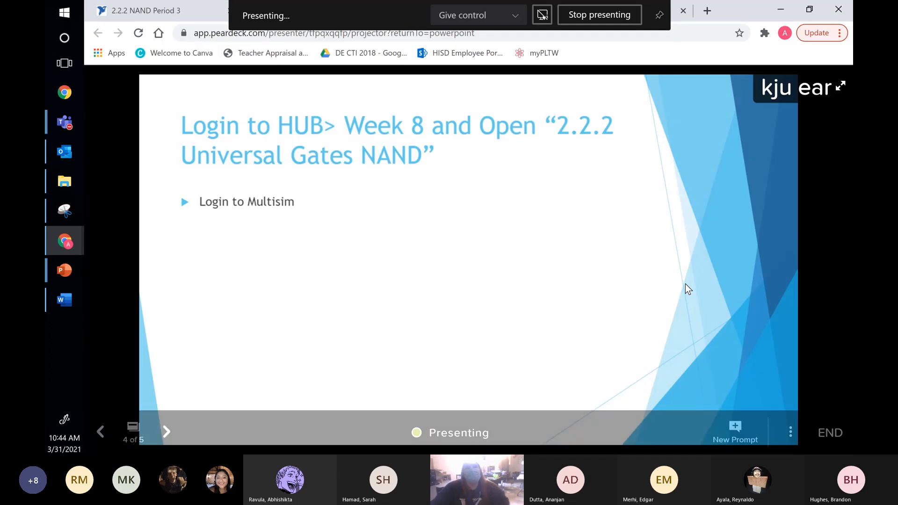
{"action": "left_click", "coordinate": [168, 434]}
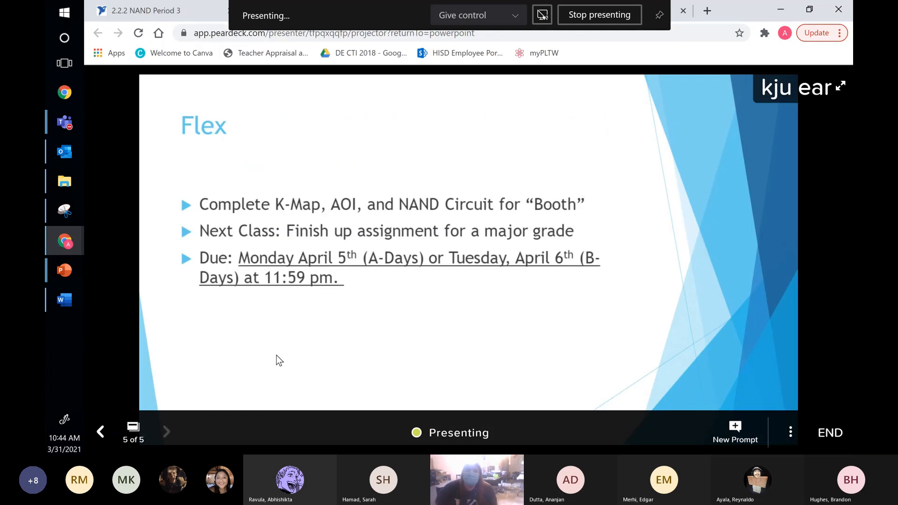